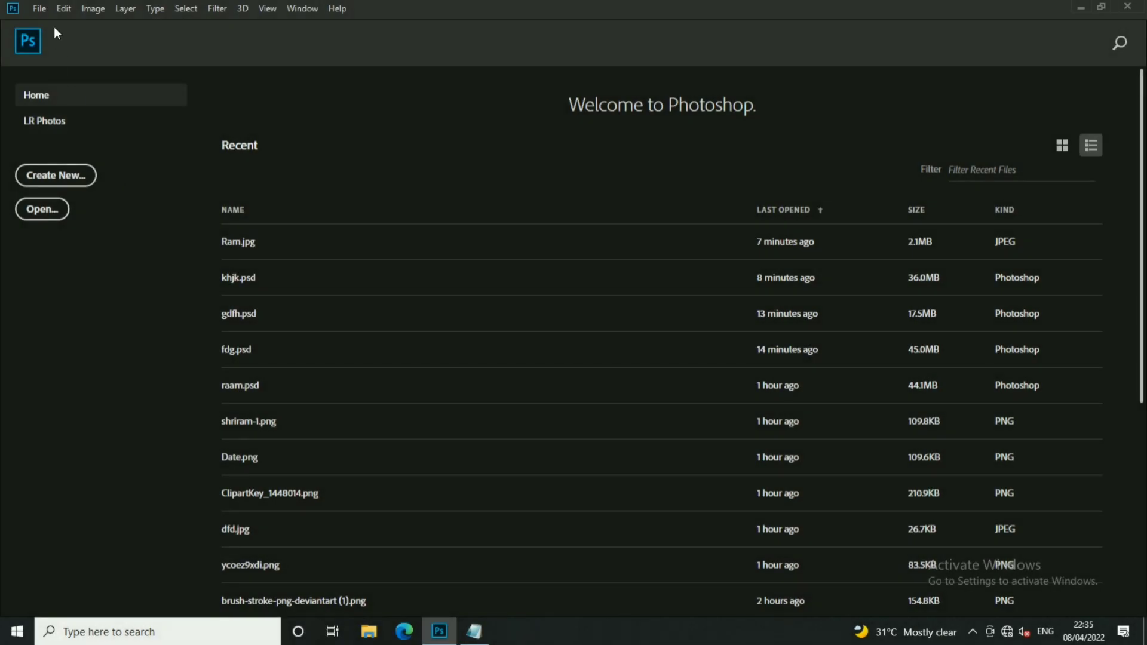
# Create a new document named 'Ram Navmi' at 2000 × 2000 px and 300 ppi with a white background.
pyautogui.click(39, 9)
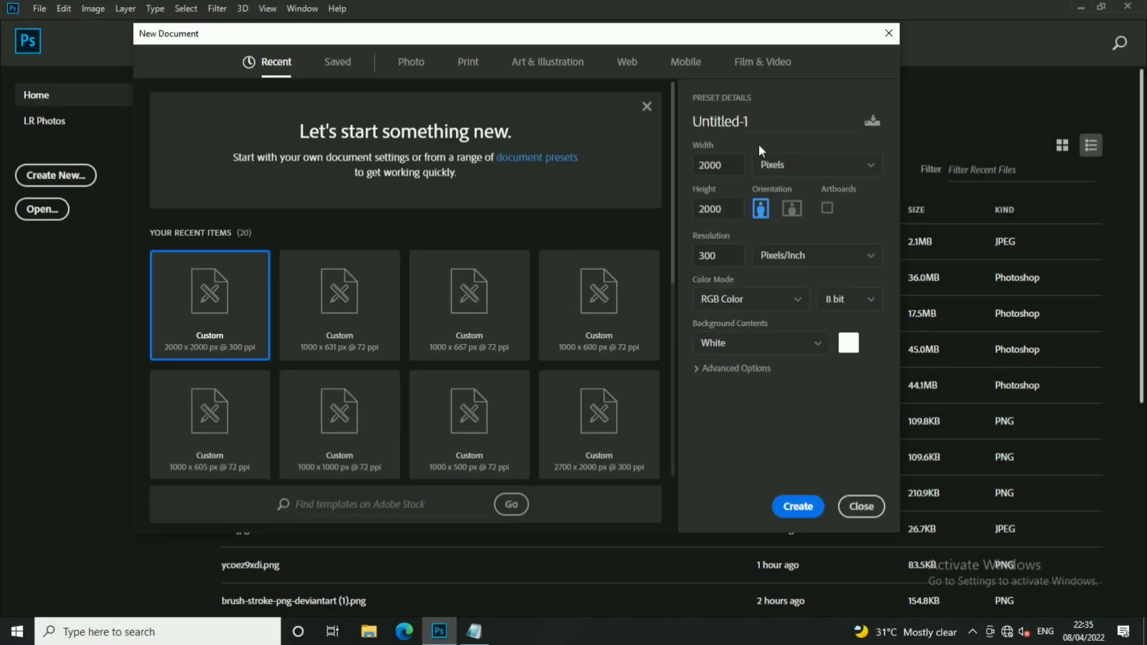
pyautogui.click(782, 126)
pyautogui.write('Ram Navmi')
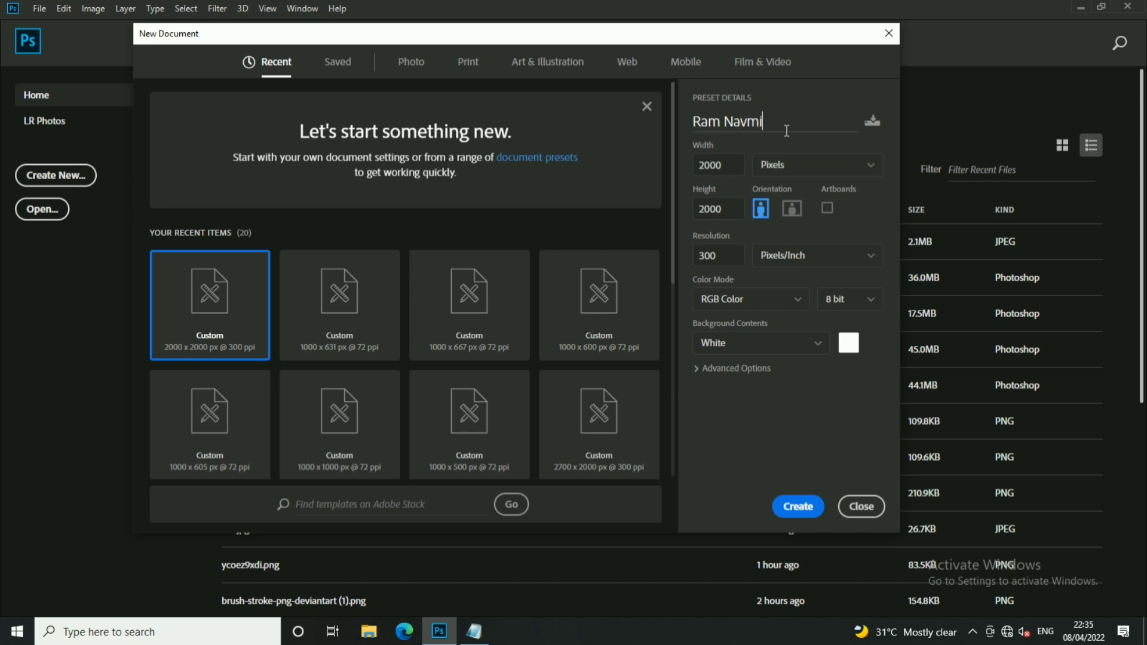
pyautogui.click(789, 158)
pyautogui.click(774, 162)
pyautogui.write('00')
pyautogui.press('Tab')
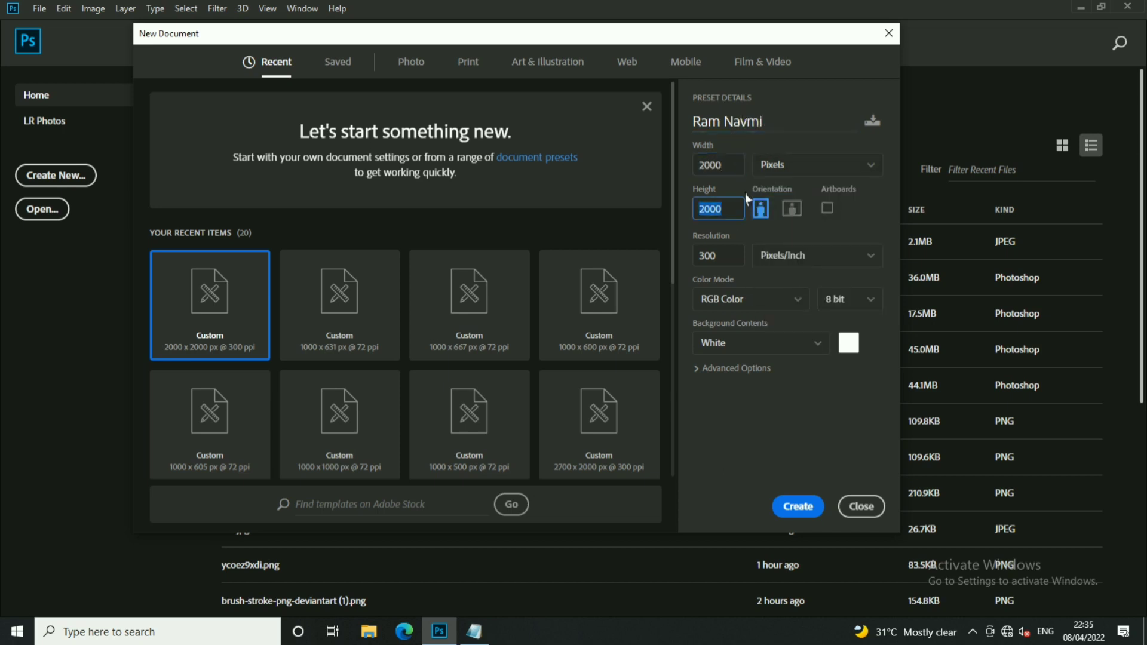
pyautogui.write('200')
pyautogui.press('Tab')
pyautogui.write('3')
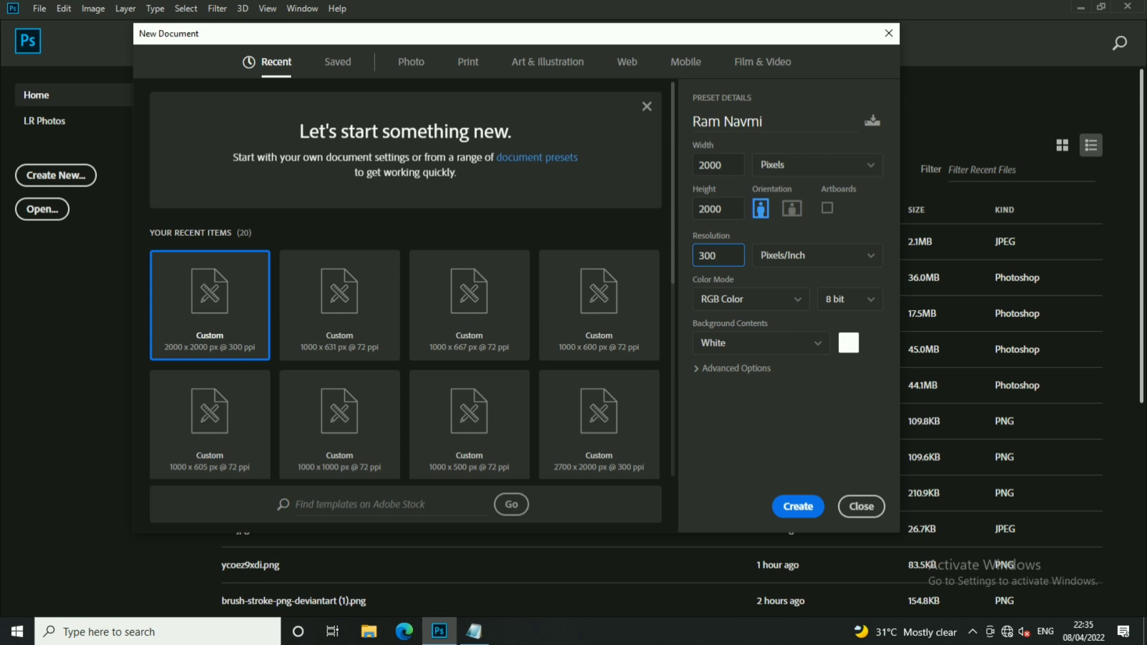
pyautogui.click(798, 506)
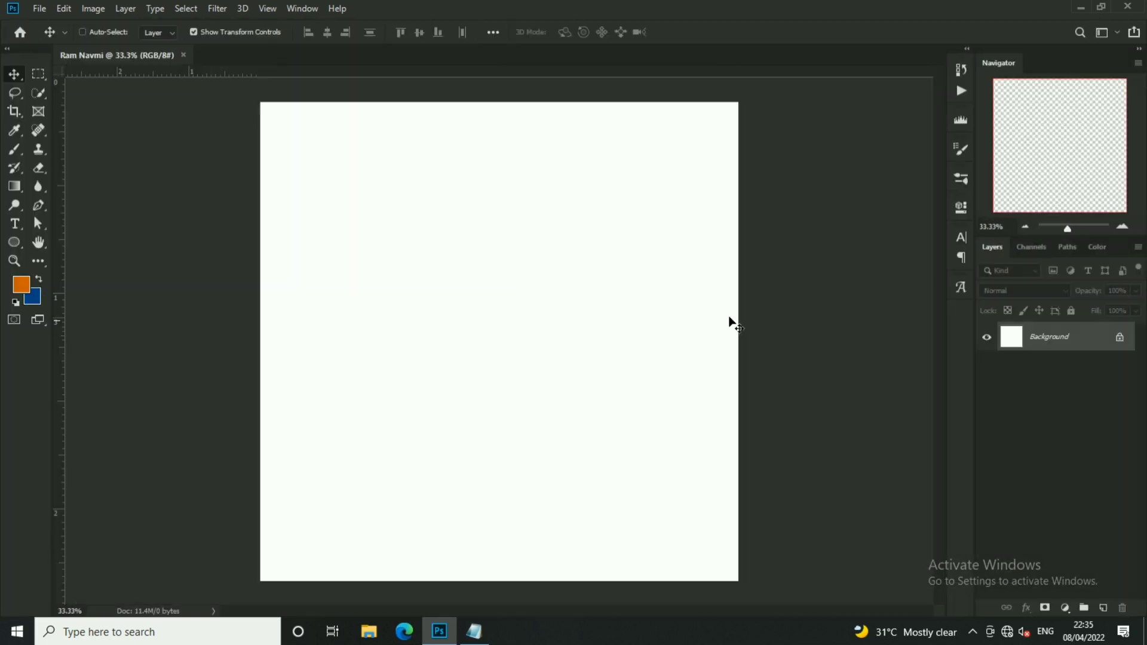
# Open the Shree Ram PNG from the Ram Navmi 2022 folder.
pyautogui.click(40, 10)
pyautogui.click(52, 35)
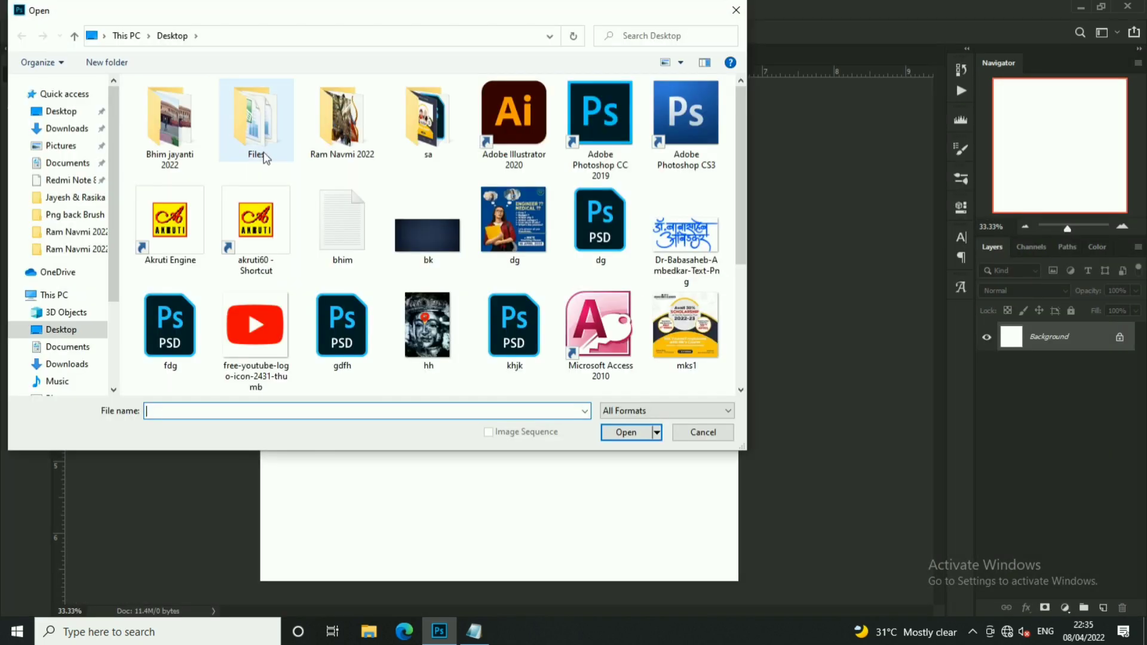
pyautogui.doubleClick(342, 120)
pyautogui.doubleClick(170, 120)
pyautogui.click(554, 123)
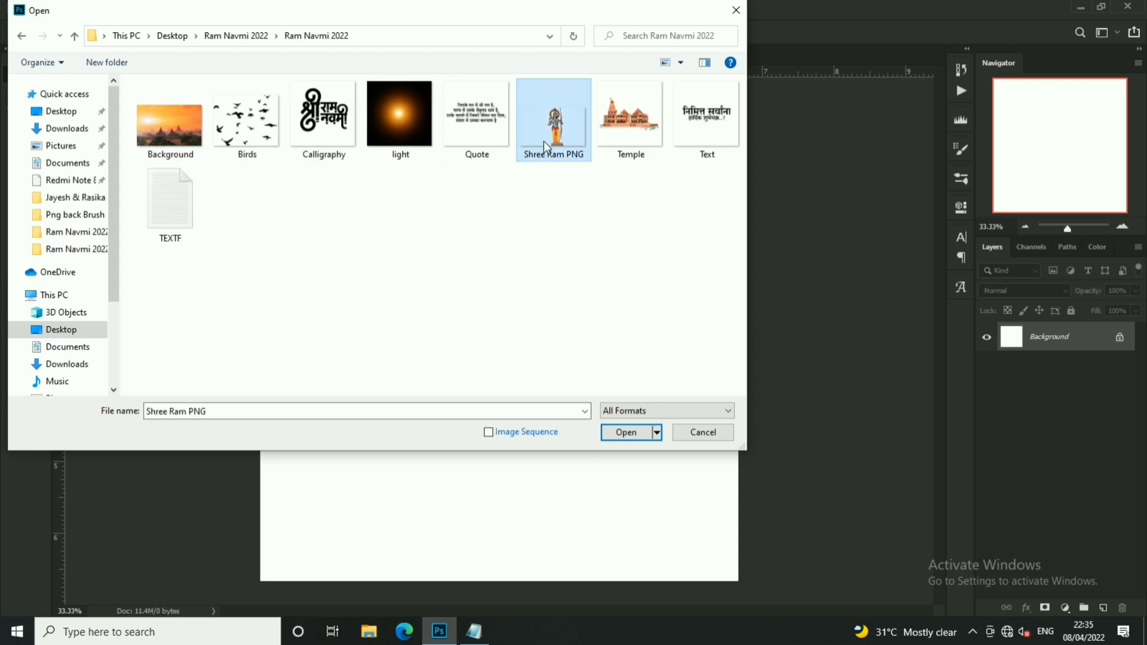
pyautogui.click(627, 432)
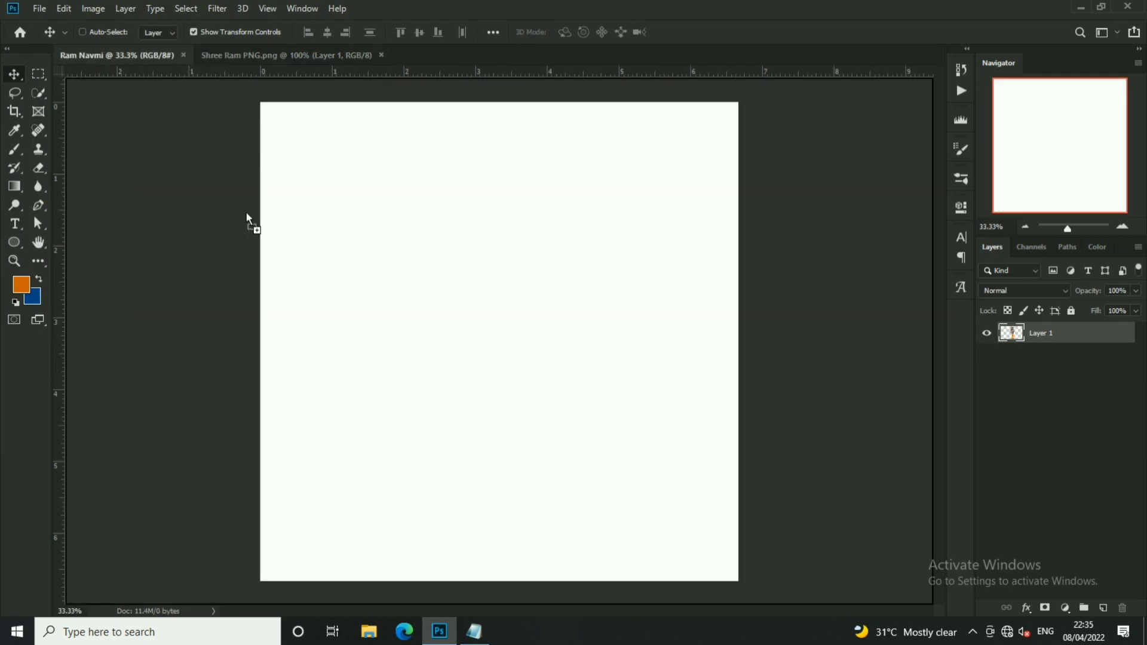
# Bring the Shree Ram figure into Ram Navmi, rotating and scaling it toward the lower left.
pyautogui.moveTo(535, 241)
pyautogui.mouseDown()
pyautogui.moveTo(401, 298)
pyautogui.moveTo(496, 139)
pyautogui.moveTo(507, 140)
pyautogui.mouseUp()
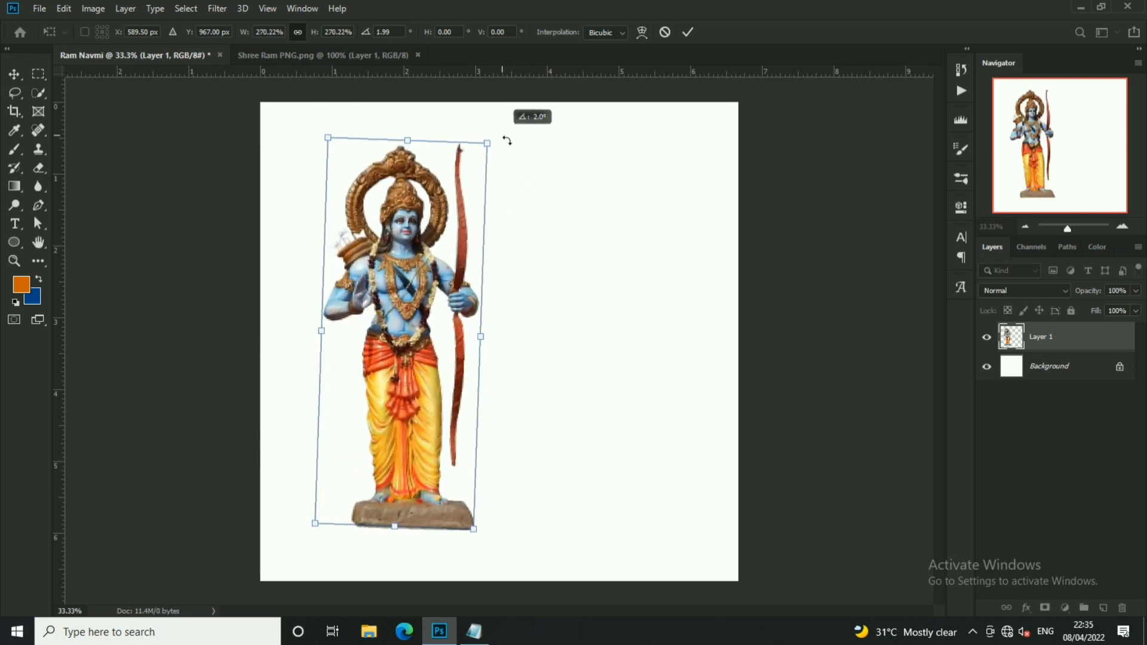
pyautogui.press('Return')
pyautogui.moveTo(450, 189); pyautogui.dragTo(430, 203)
pyautogui.hotkey('ctrl', 't')
pyautogui.moveTo(469, 166)
pyautogui.mouseDown()
pyautogui.moveTo(443, 194)
pyautogui.moveTo(464, 160)
pyautogui.mouseUp()
pyautogui.moveTo(432, 228); pyautogui.dragTo(429, 217)
pyautogui.press('Return')
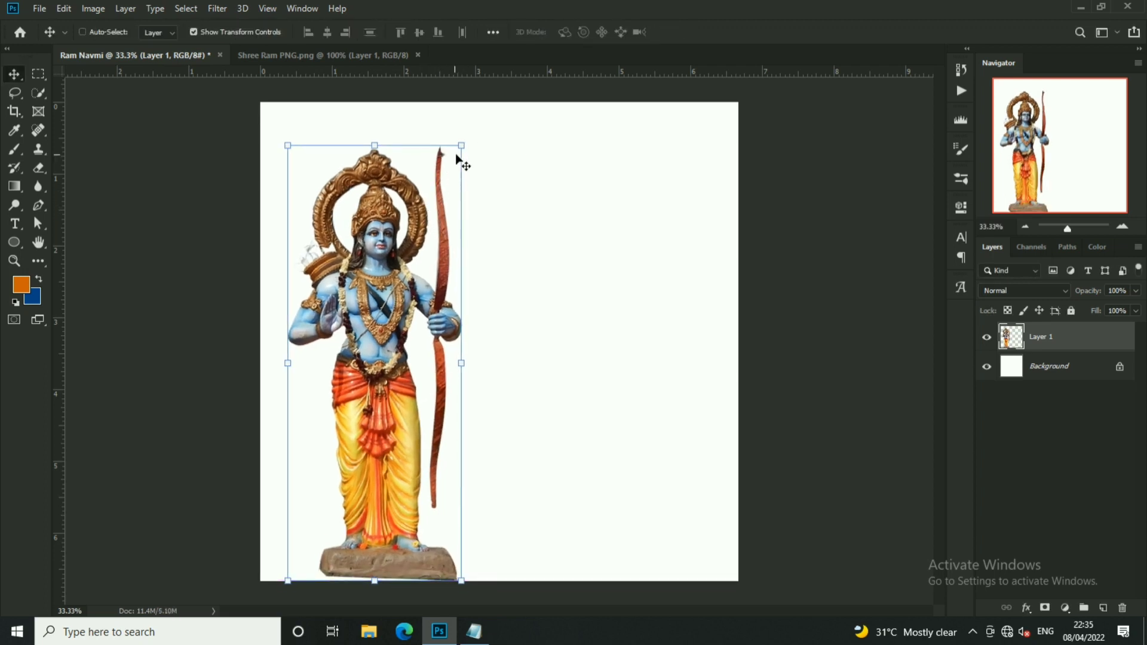
# Fine-tune the figure's size and left-side position, then close the Shree Ram source image.
pyautogui.hotkey('ctrl', 't')
pyautogui.moveTo(461, 159)
pyautogui.mouseDown()
pyautogui.moveTo(438, 193)
pyautogui.moveTo(438, 229)
pyautogui.mouseUp()
pyautogui.press('Return')
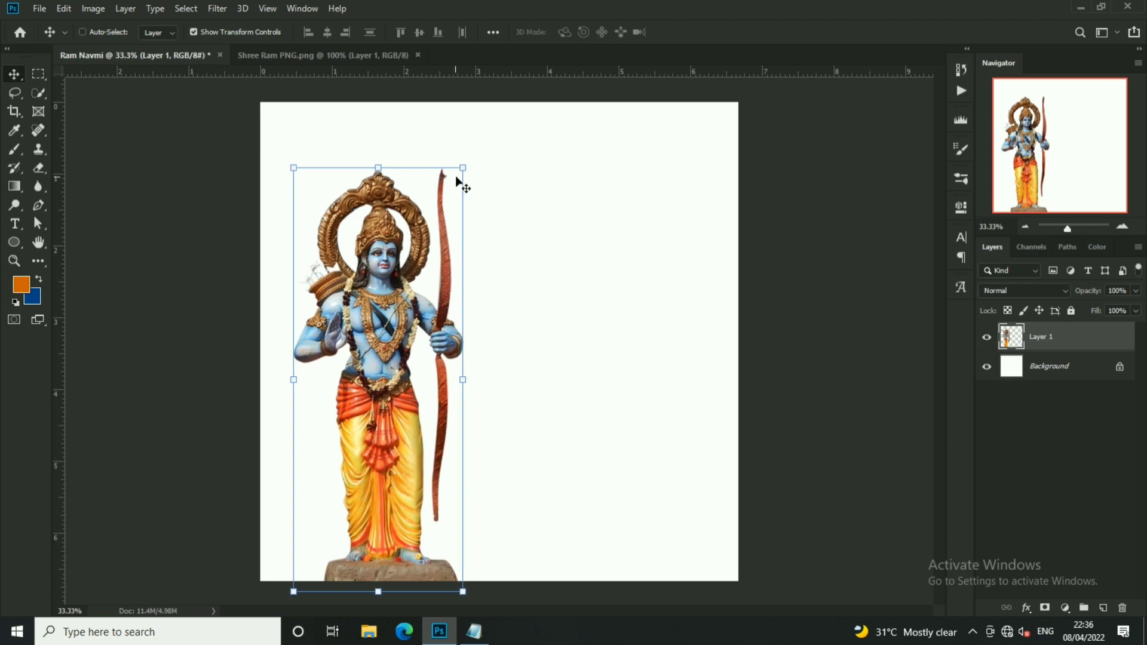
pyautogui.hotkey('ctrl', 't')
pyautogui.moveTo(463, 170); pyautogui.dragTo(470, 174)
pyautogui.press('Return')
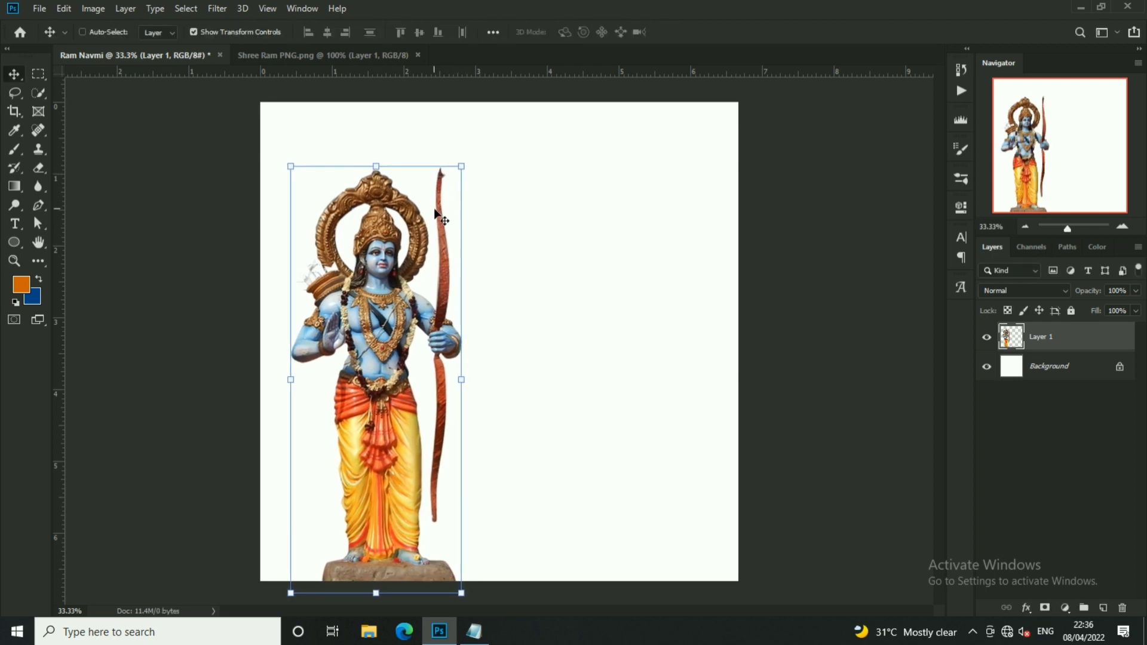
pyautogui.moveTo(434, 208); pyautogui.dragTo(431, 208)
pyautogui.click(417, 55)
# Convert the Ram figure layer for Smart Filters and open the Camera Raw Filter.
pyautogui.click(218, 9)
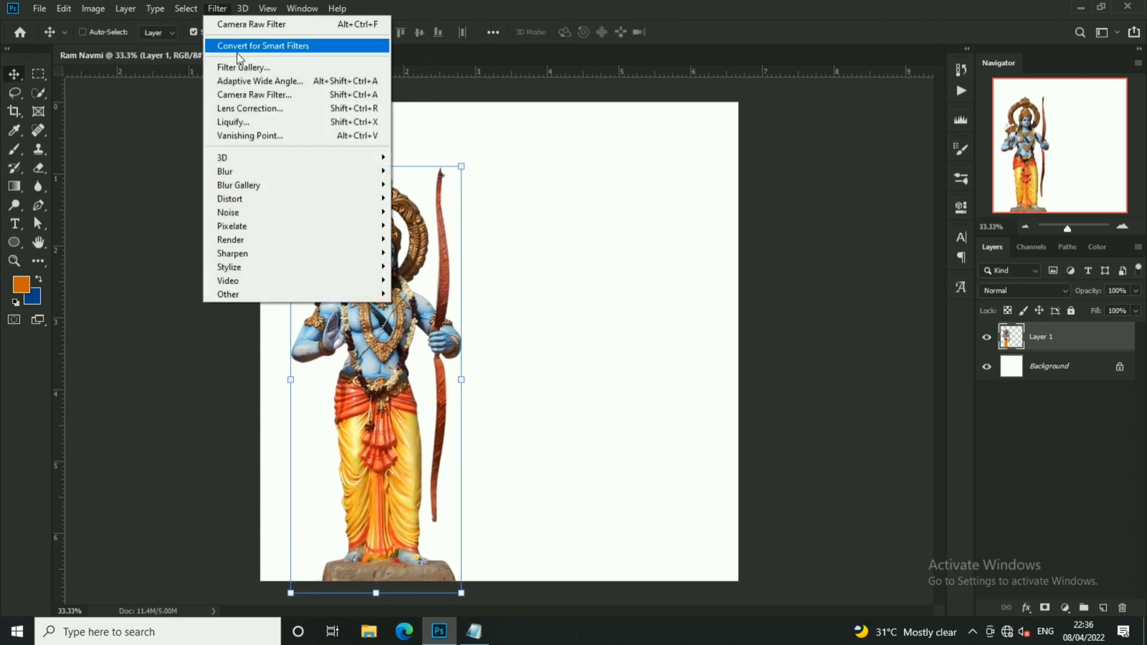
pyautogui.click(239, 45)
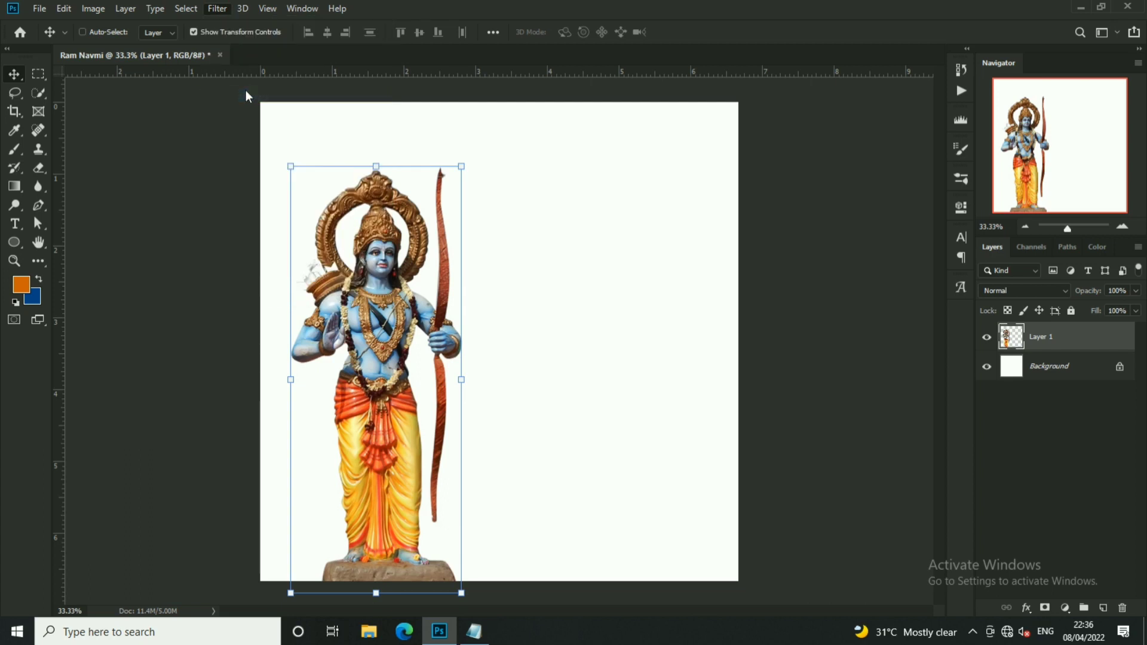
pyautogui.hotkey('shift', 'ctrl', 'a')
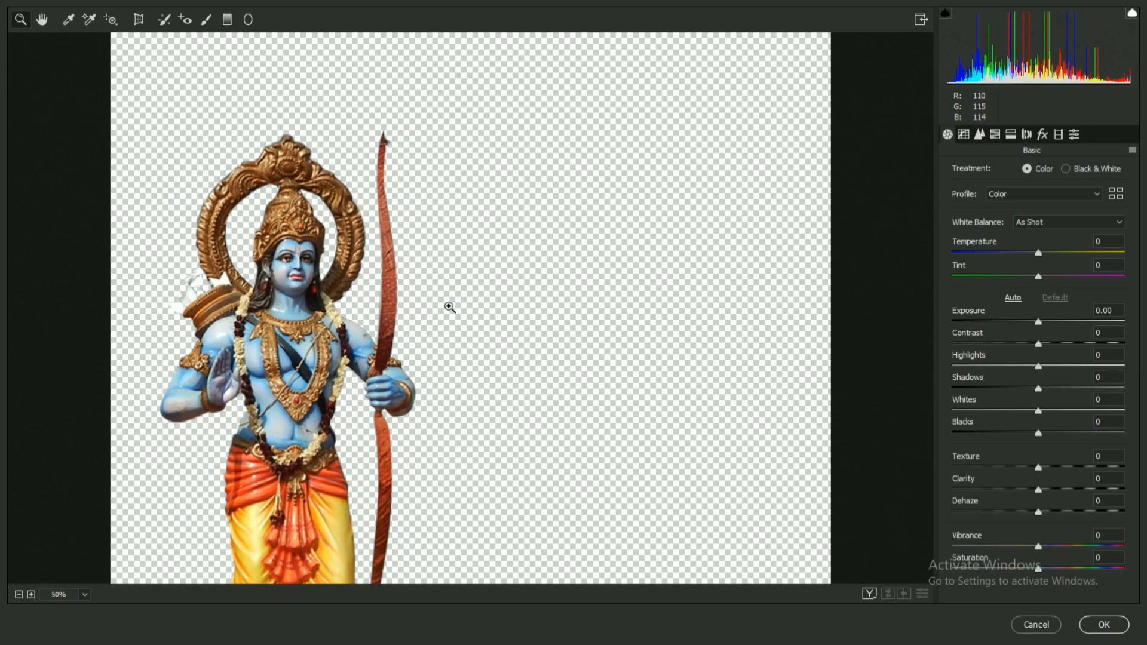
# Set Clarity +32, Shadows +44, Blacks +35, Whites -13, with lower highlights, more contrast and vibrance.
pyautogui.moveTo(1046, 494); pyautogui.dragTo(1066, 489)
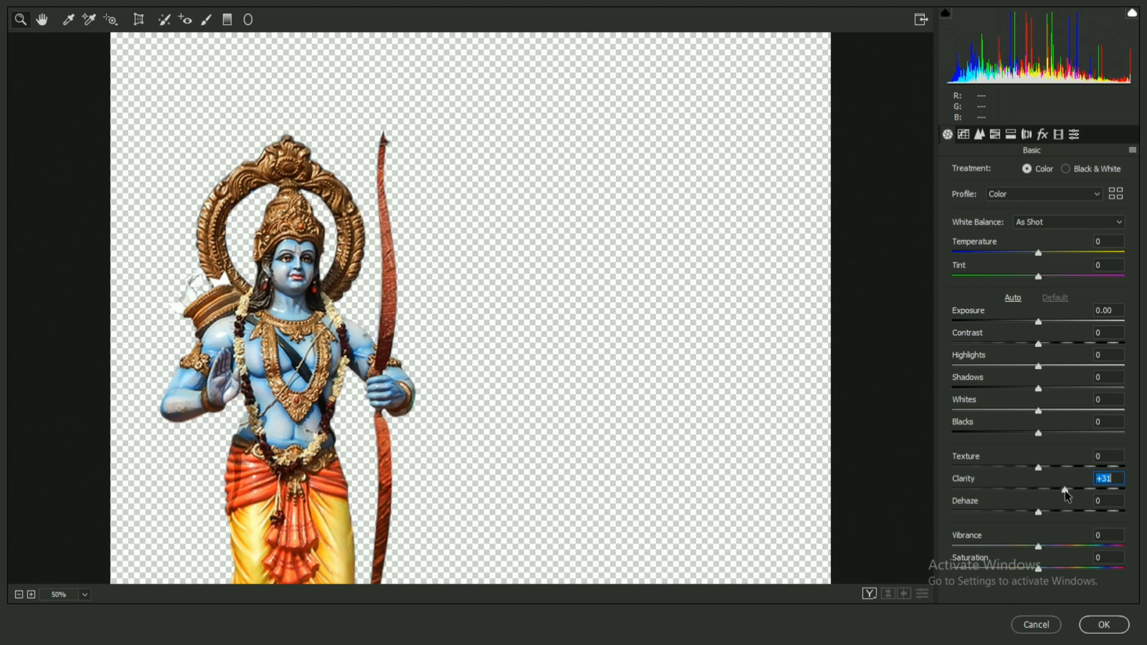
pyautogui.moveTo(1039, 388); pyautogui.dragTo(1077, 389)
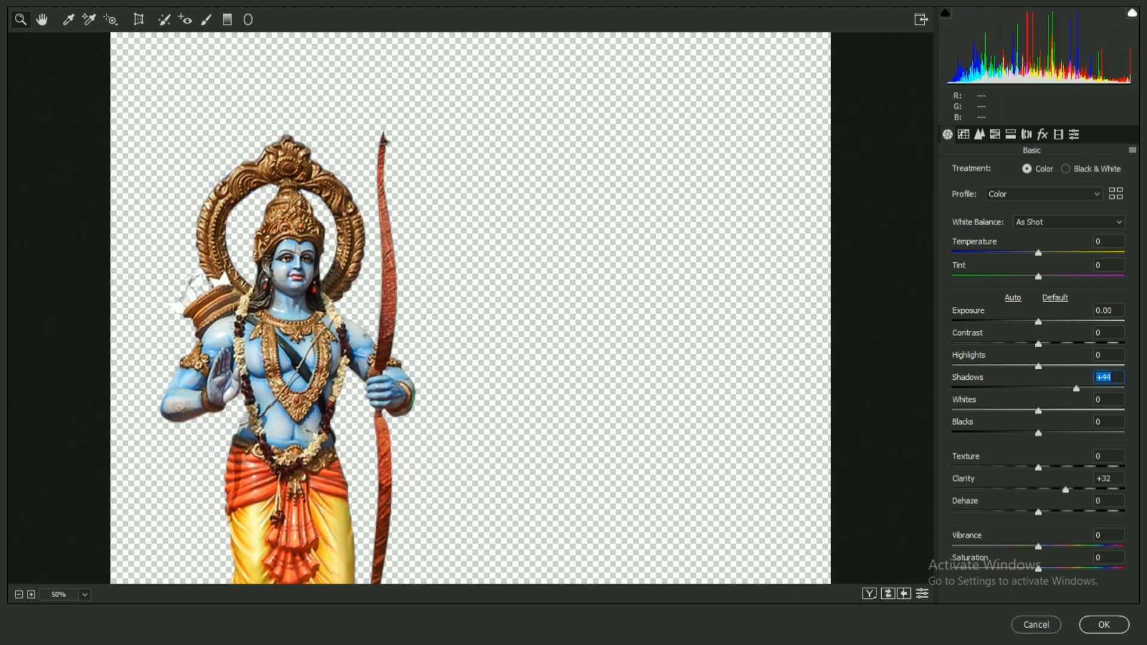
pyautogui.moveTo(1045, 437); pyautogui.dragTo(1060, 434)
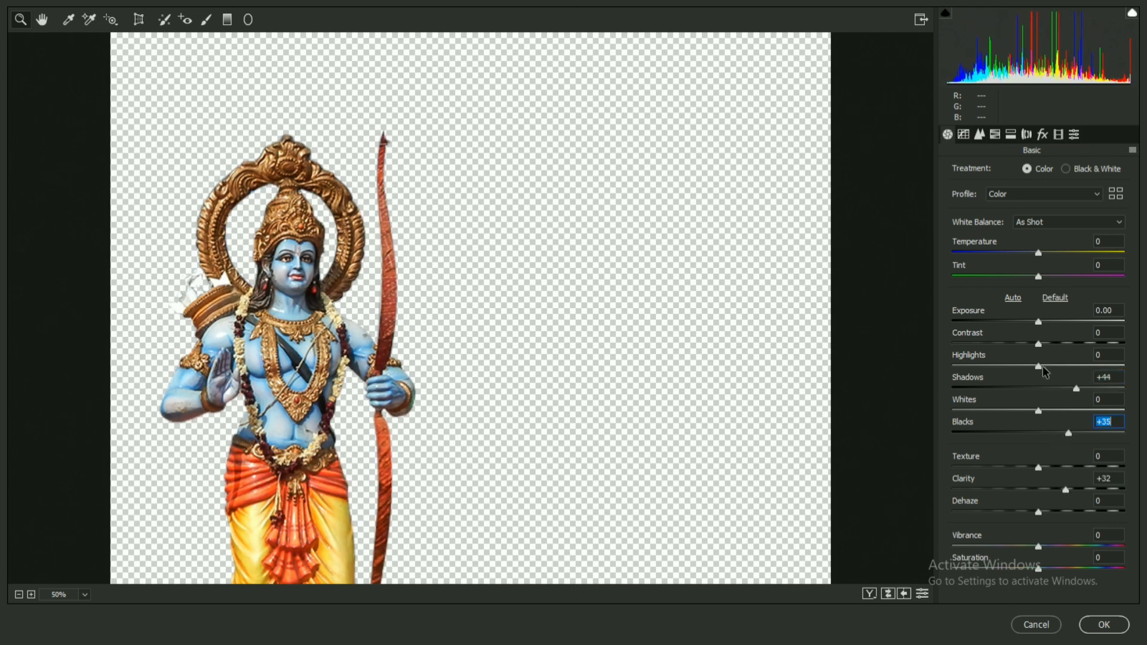
pyautogui.moveTo(1042, 367); pyautogui.dragTo(1043, 322)
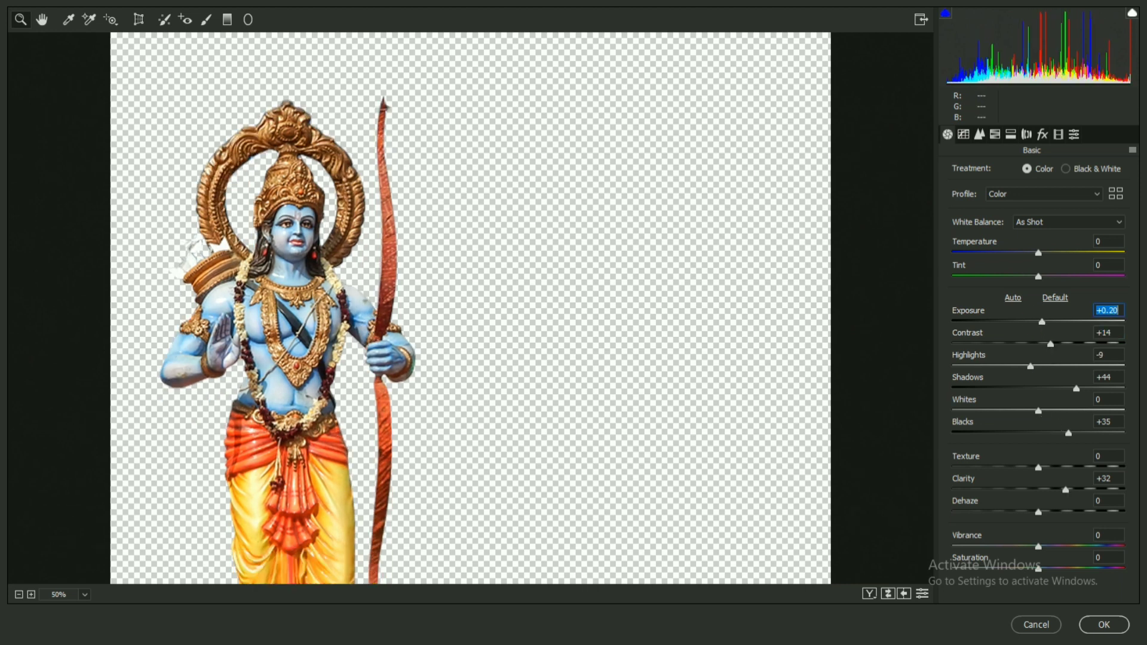
pyautogui.moveTo(1042, 412); pyautogui.dragTo(1034, 414)
pyautogui.moveTo(1046, 540); pyautogui.dragTo(1042, 568)
# Add luminance noise reduction and a little sharpening in the Detail panel.
pyautogui.click(979, 134)
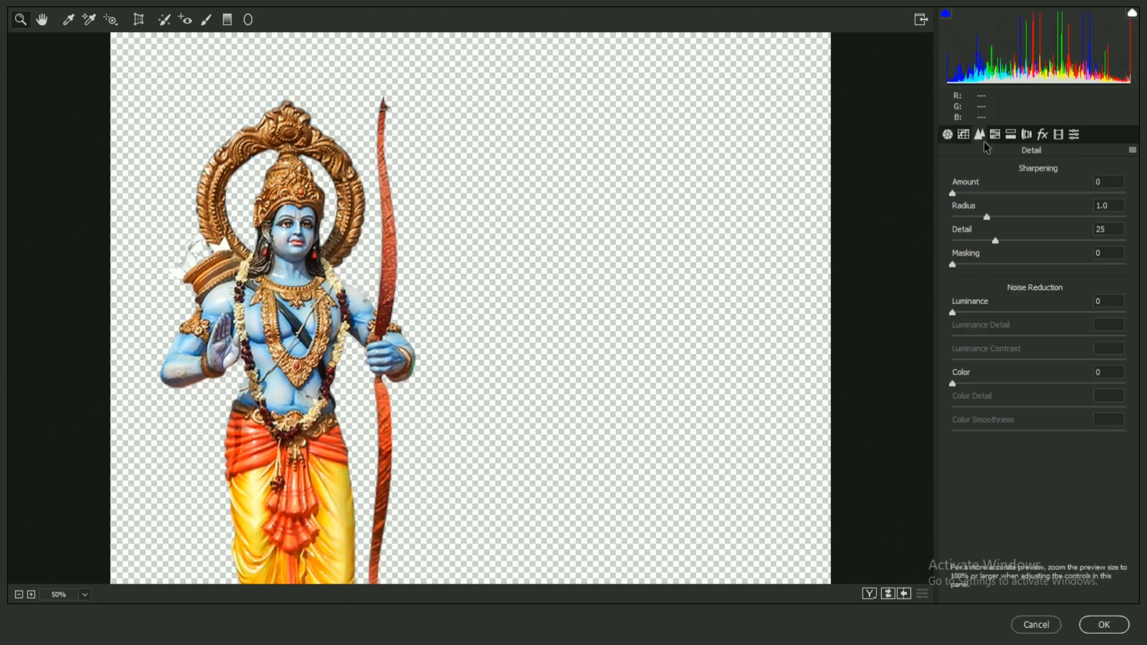
pyautogui.moveTo(968, 312); pyautogui.dragTo(1006, 315)
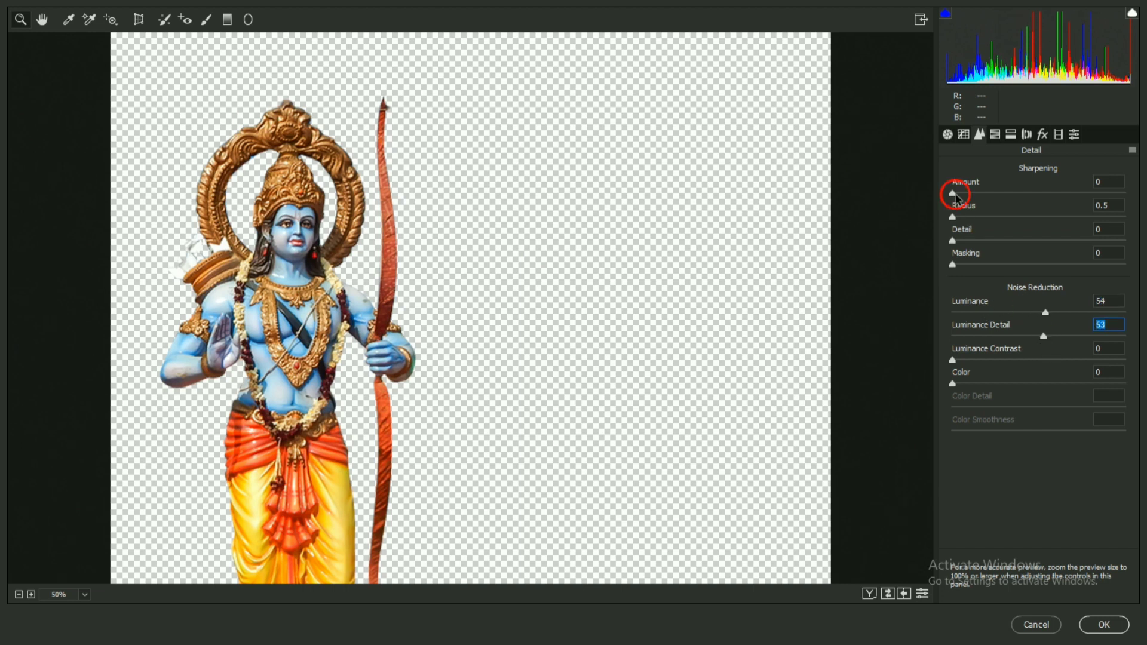
pyautogui.moveTo(955, 197); pyautogui.dragTo(967, 199)
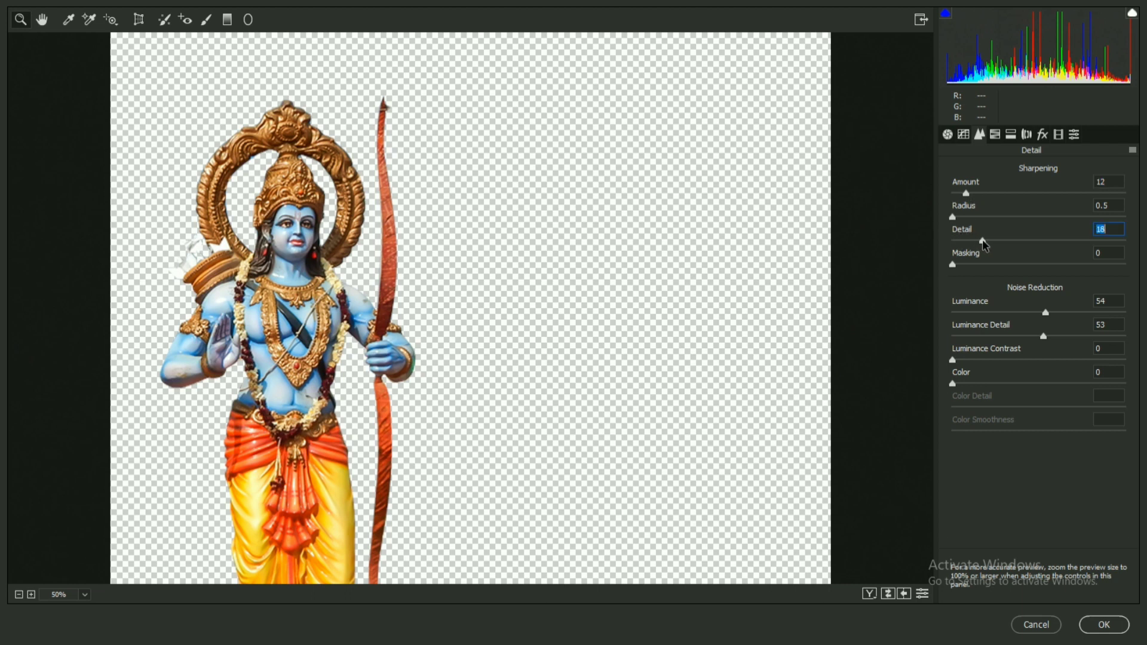
pyautogui.click(963, 134)
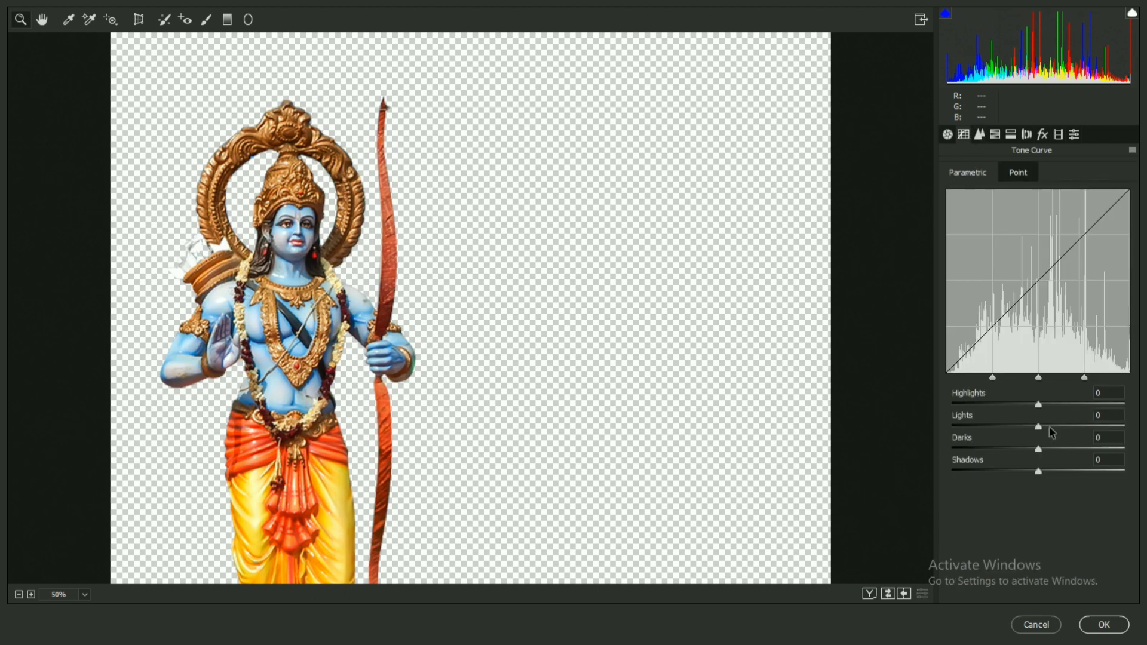
# Lower Lights to -8 and brighten highlights while deepening darks on the tone curve.
pyautogui.moveTo(1039, 425); pyautogui.dragTo(1052, 405)
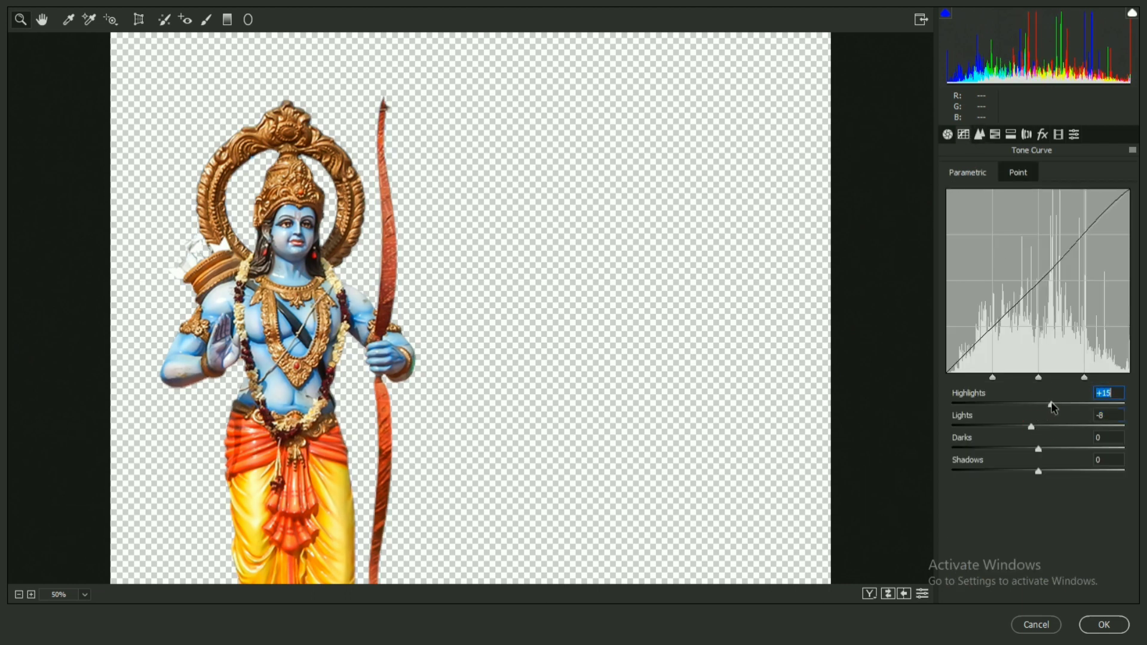
pyautogui.moveTo(1040, 449)
pyautogui.mouseDown()
pyautogui.moveTo(1023, 471)
pyautogui.moveTo(1029, 449)
pyautogui.mouseUp()
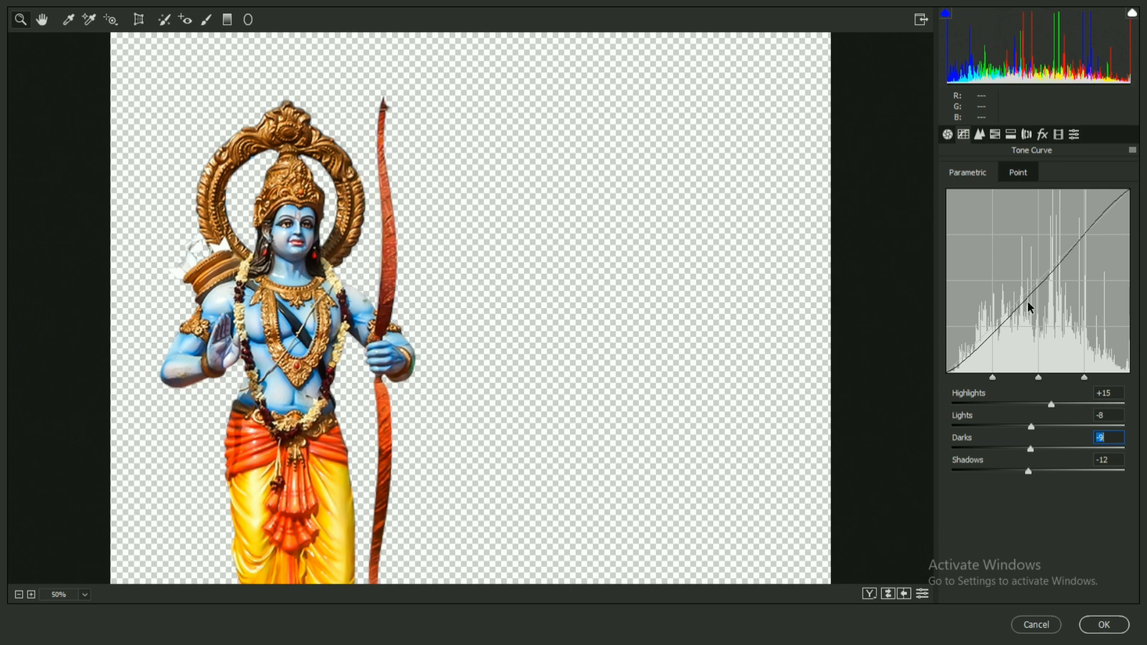
pyautogui.click(980, 135)
# Boost HSL saturation: orange +18, blue +24, yellow +20, red +12, aqua and magenta slightly.
pyautogui.click(994, 134)
pyautogui.click(1065, 172)
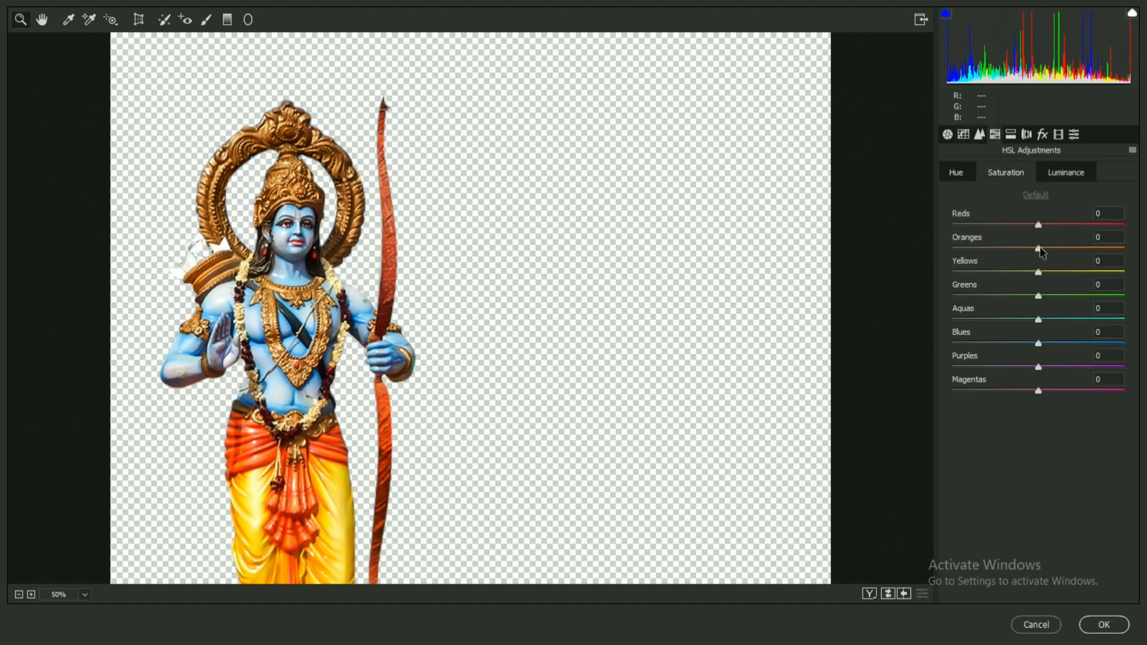
pyautogui.moveTo(1039, 248); pyautogui.dragTo(1054, 249)
pyautogui.moveTo(1038, 343); pyautogui.dragTo(1059, 342)
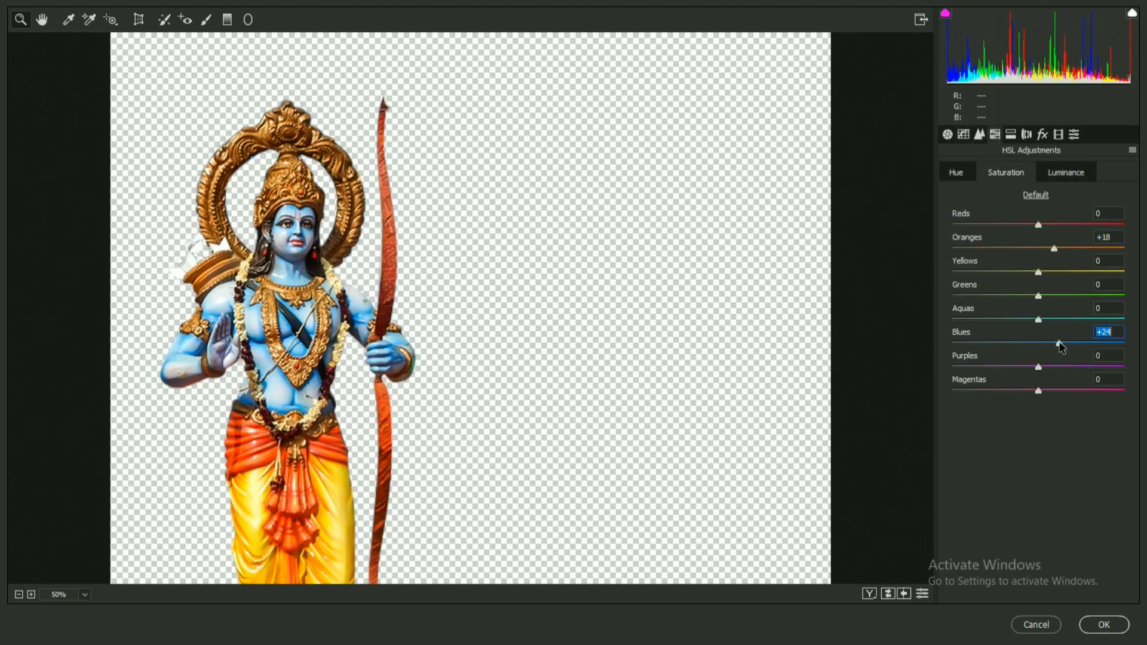
pyautogui.moveTo(1047, 278); pyautogui.dragTo(1059, 279)
pyautogui.moveTo(1042, 227); pyautogui.dragTo(1050, 226)
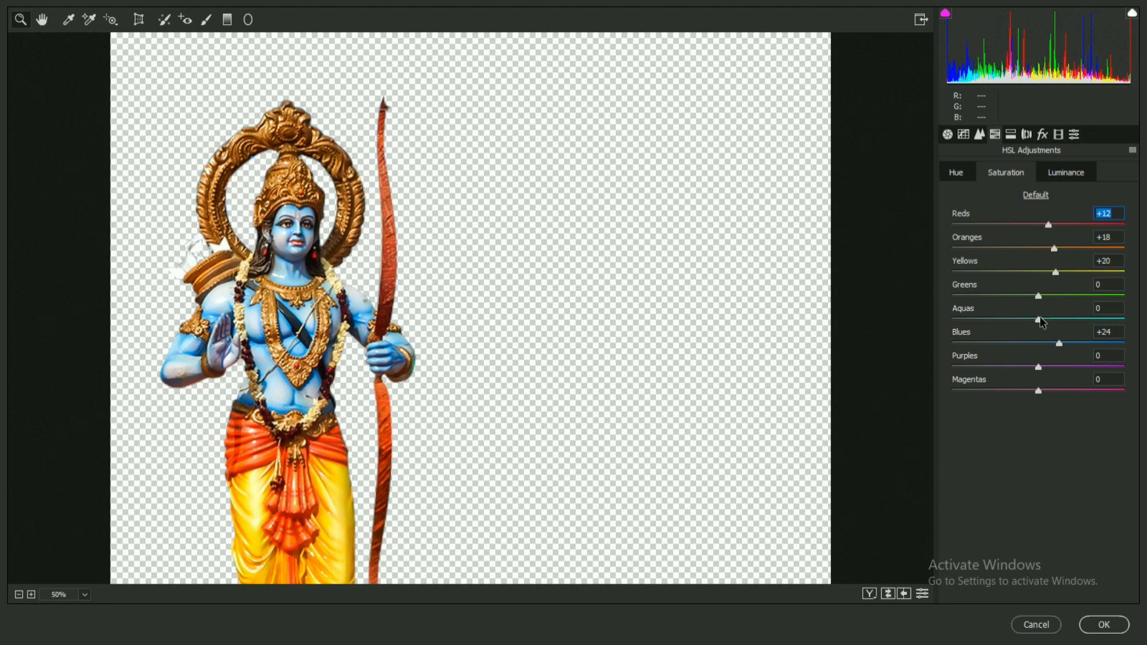
pyautogui.moveTo(1040, 319); pyautogui.dragTo(1046, 318)
pyautogui.moveTo(1038, 390); pyautogui.dragTo(1043, 391)
# Darken the reds and slightly darken the blues in HSL luminance.
pyautogui.click(1046, 172)
pyautogui.moveTo(1039, 225)
pyautogui.mouseDown()
pyautogui.moveTo(1020, 224)
pyautogui.moveTo(1051, 230)
pyautogui.moveTo(1024, 231)
pyautogui.moveTo(1045, 301)
pyautogui.mouseUp()
pyautogui.moveTo(1039, 343); pyautogui.dragTo(1041, 344)
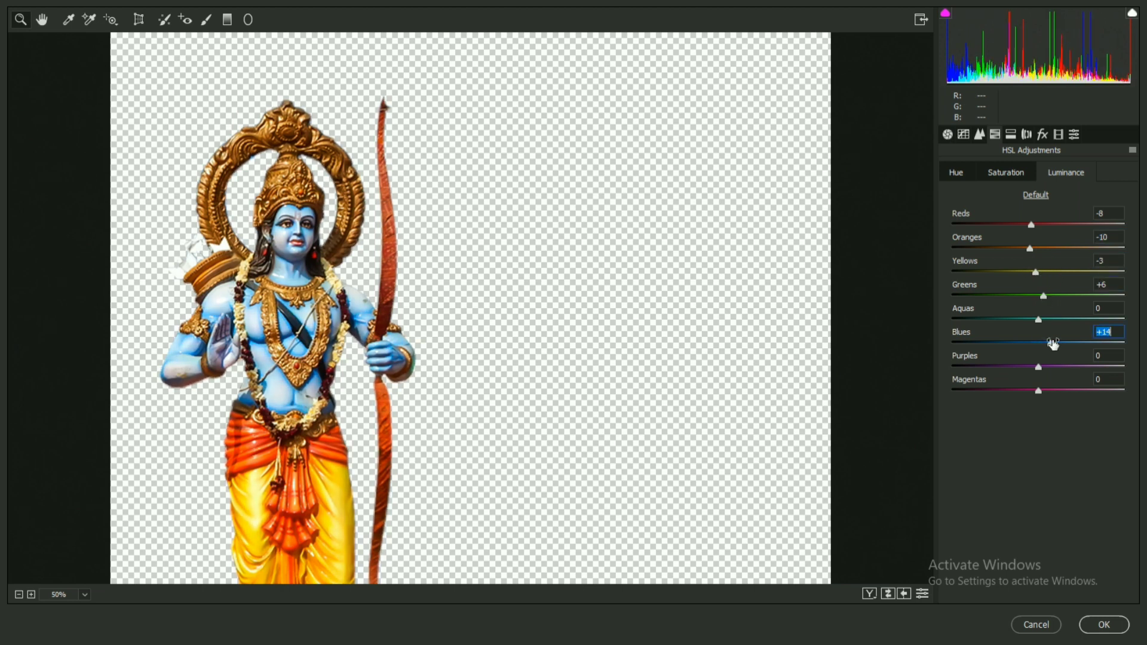
# Raise Calibration Blue Primary Saturation to +13 and apply the Camera Raw filter.
pyautogui.click(1011, 133)
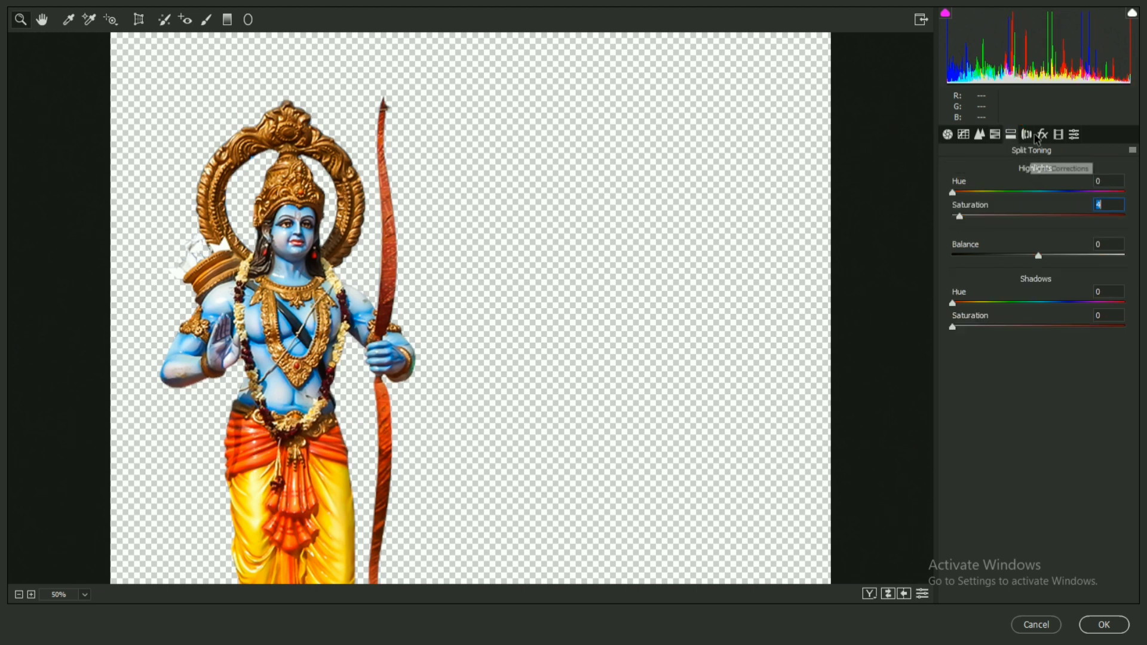
pyautogui.click(1042, 135)
pyautogui.click(1058, 134)
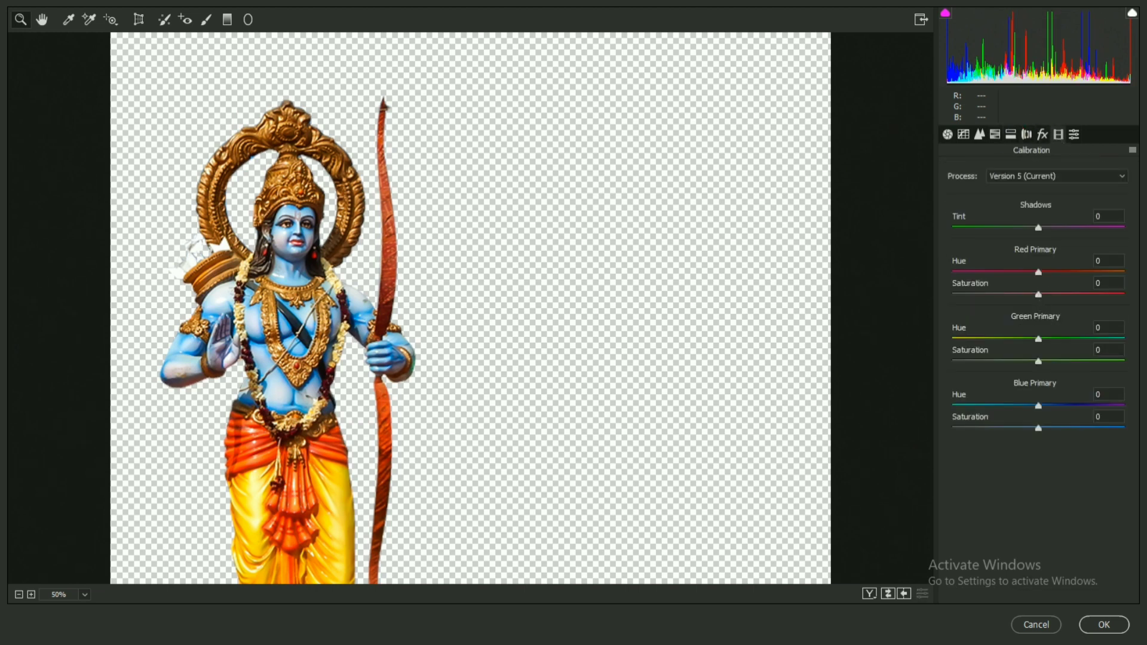
pyautogui.moveTo(1044, 429); pyautogui.dragTo(1049, 428)
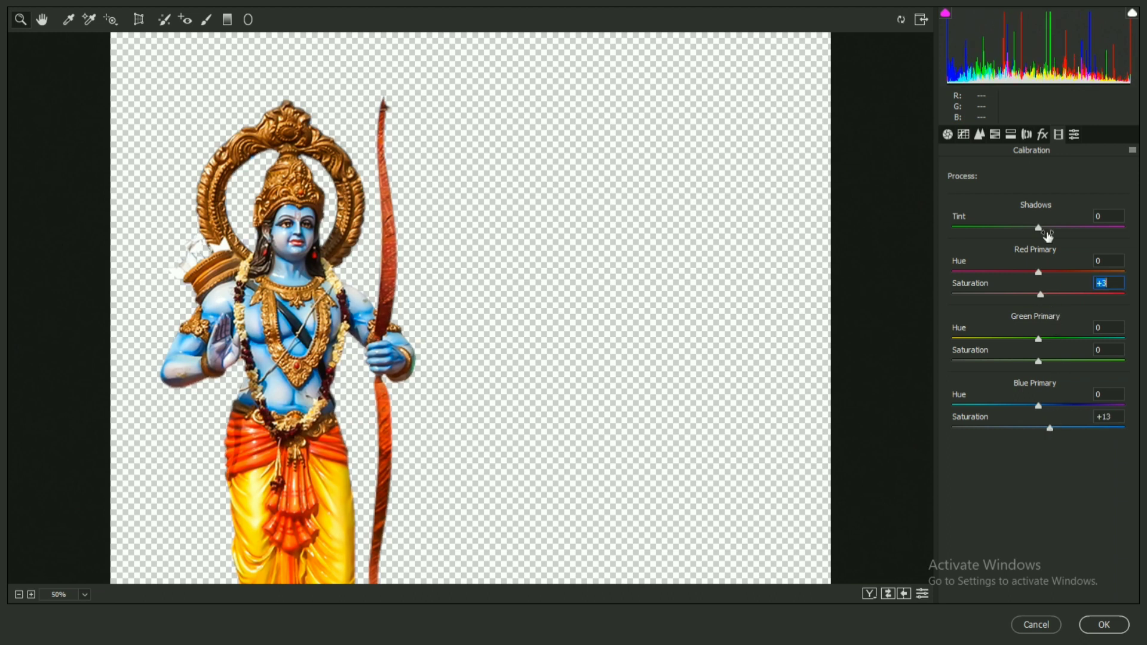
pyautogui.click(1043, 136)
pyautogui.click(1093, 622)
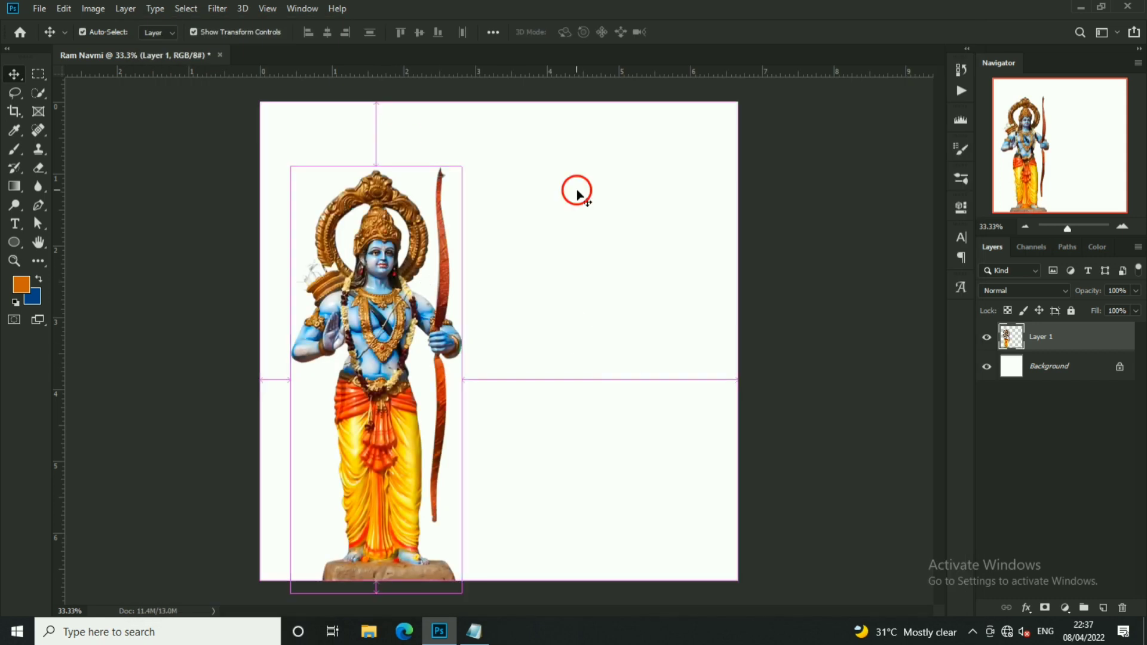
# Open the Background image file containing the sunset temples.
pyautogui.click(39, 8)
pyautogui.click(55, 37)
pyautogui.click(181, 130)
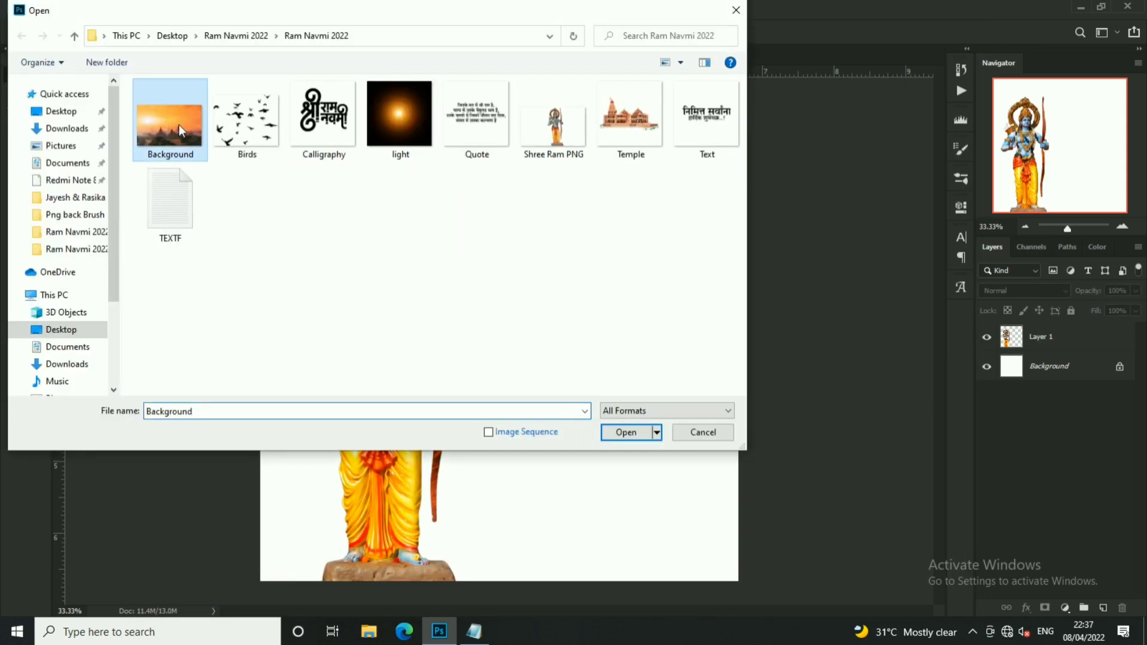
pyautogui.click(621, 433)
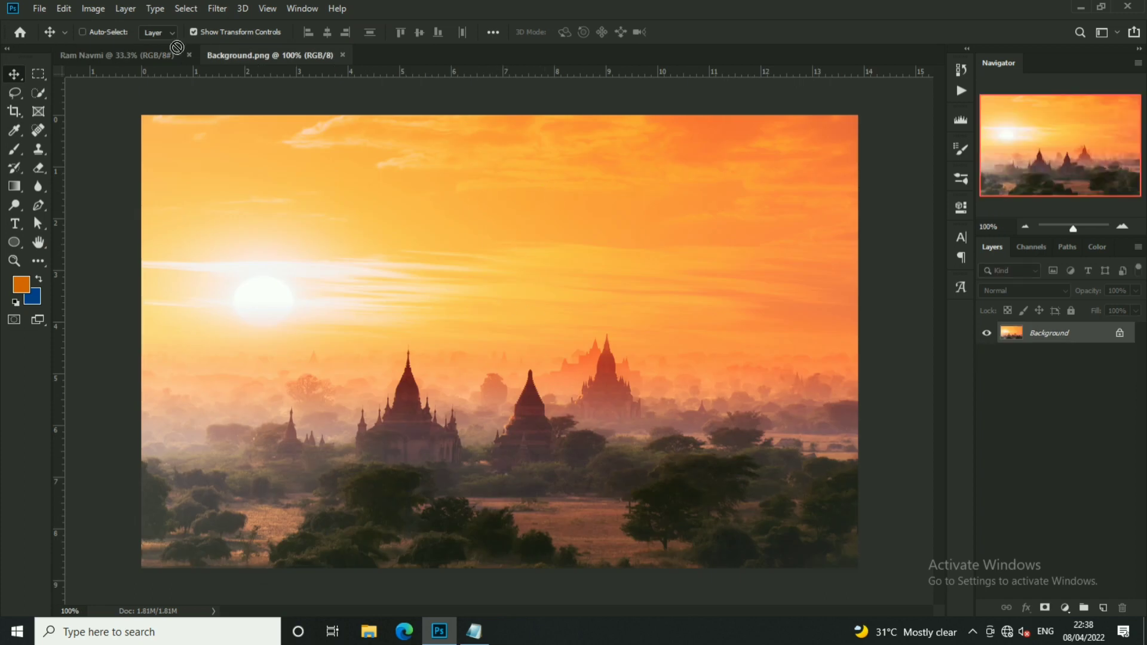
# Place the sunset image into the poster, enlarge it, and send it below the Ram figure.
pyautogui.moveTo(167, 66); pyautogui.dragTo(569, 305)
pyautogui.hotkey('ctrl', 't')
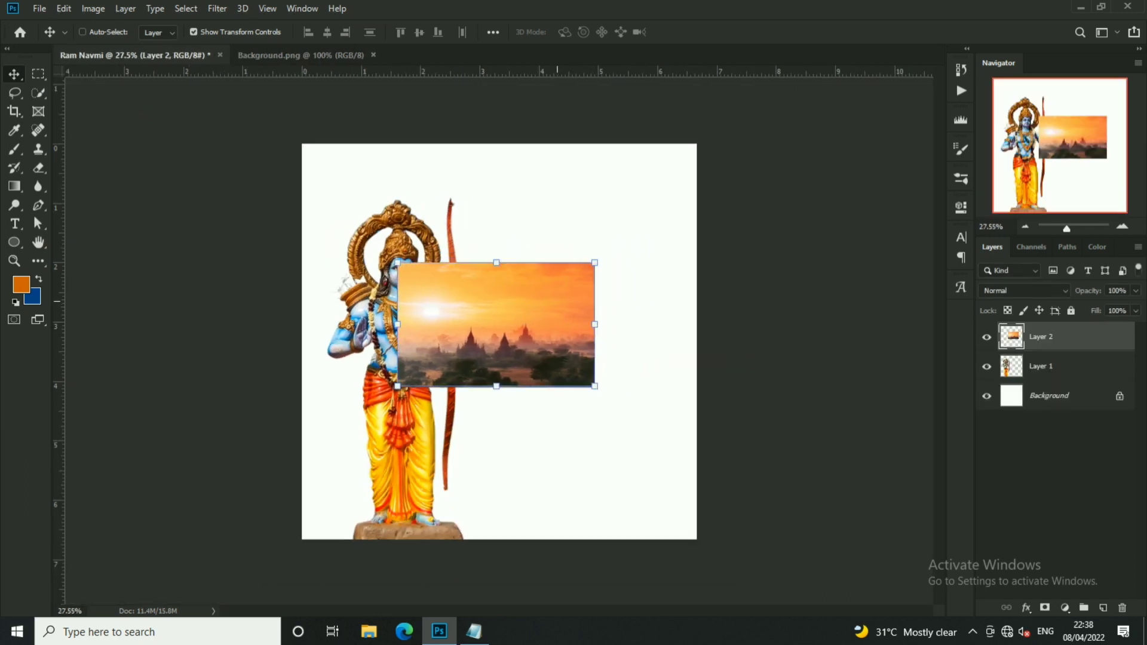
pyautogui.moveTo(619, 273)
pyautogui.mouseDown()
pyautogui.moveTo(640, 245)
pyautogui.moveTo(827, 138)
pyautogui.mouseUp()
pyautogui.press('Return')
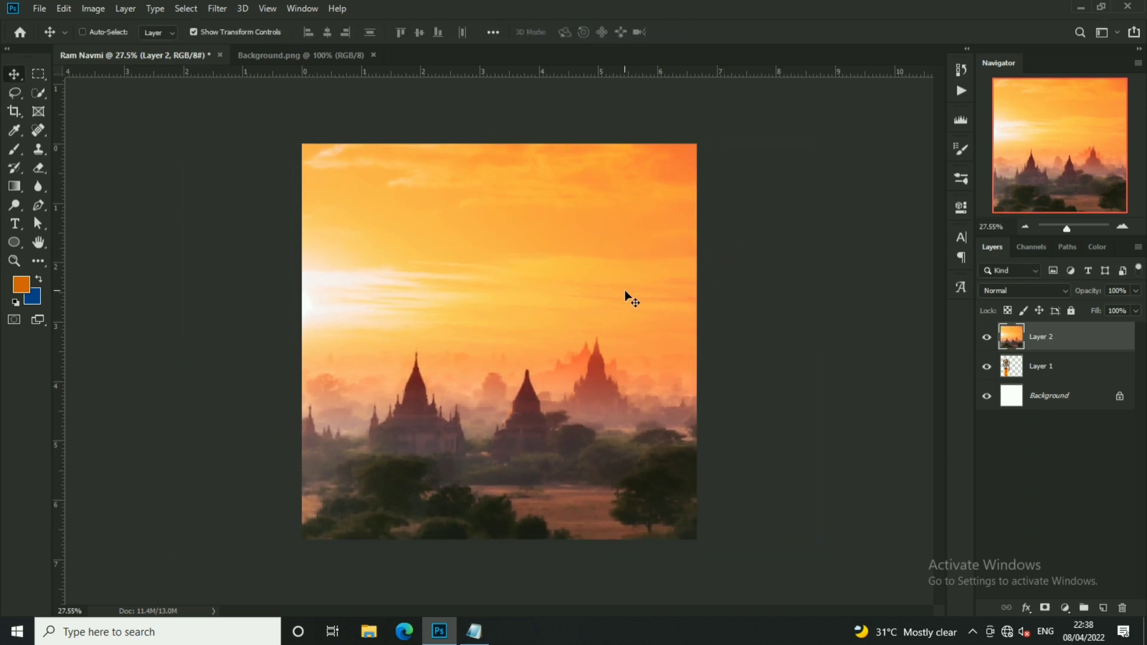
pyautogui.hotkey('ctrl', '[')
# Fine-tune the sunset background's scale and position so it fills the canvas.
pyautogui.moveTo(624, 291); pyautogui.dragTo(648, 303)
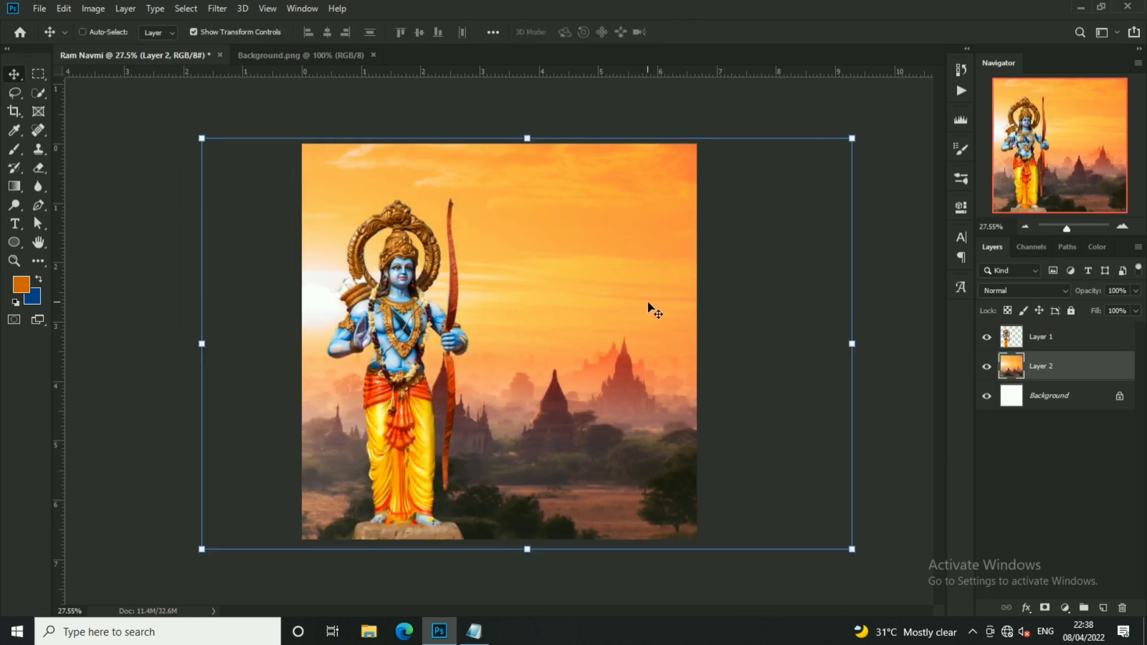
pyautogui.scroll(-1, 662, 257)
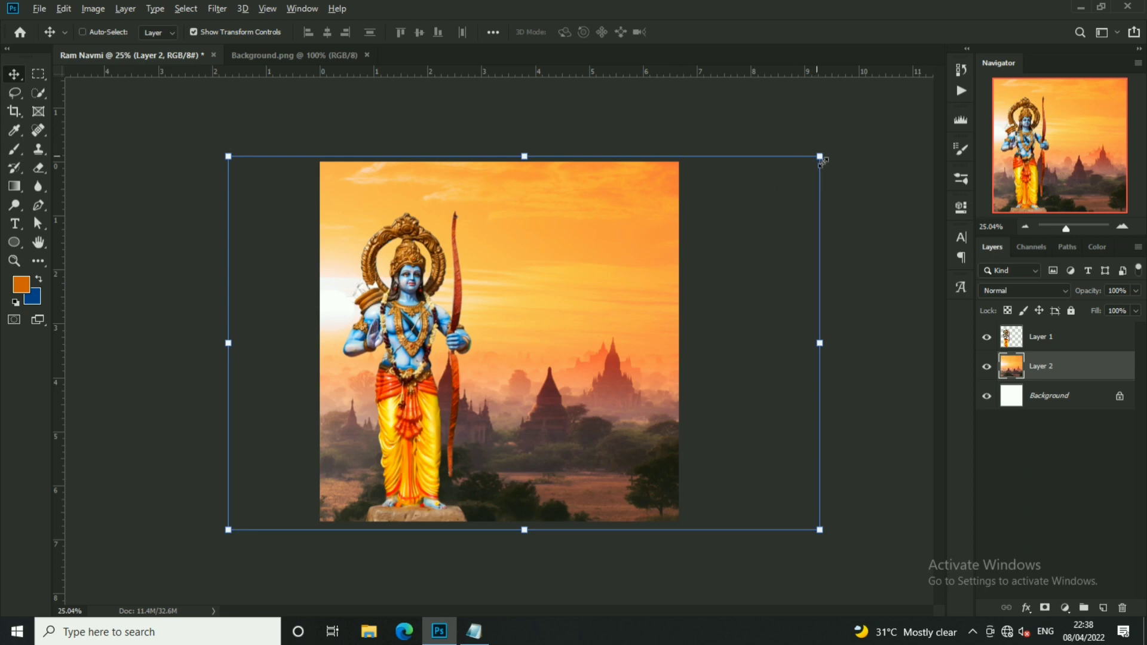
pyautogui.moveTo(822, 160); pyautogui.dragTo(830, 153)
pyautogui.moveTo(701, 214); pyautogui.dragTo(725, 215)
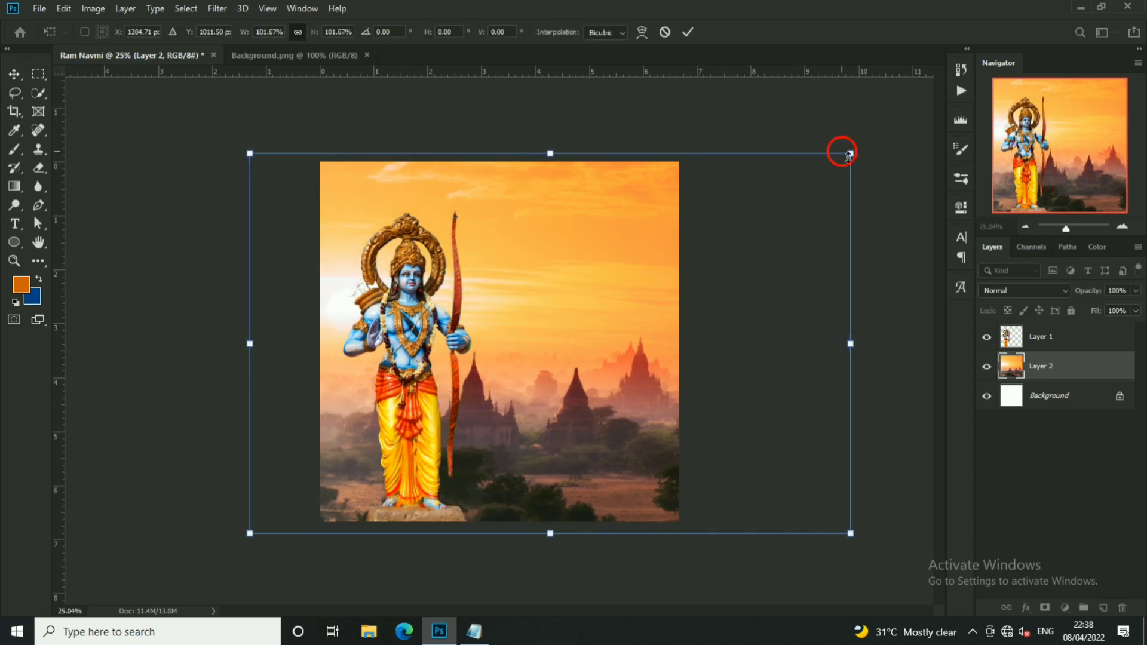
pyautogui.moveTo(845, 150); pyautogui.dragTo(843, 161)
pyautogui.doubleClick(801, 186)
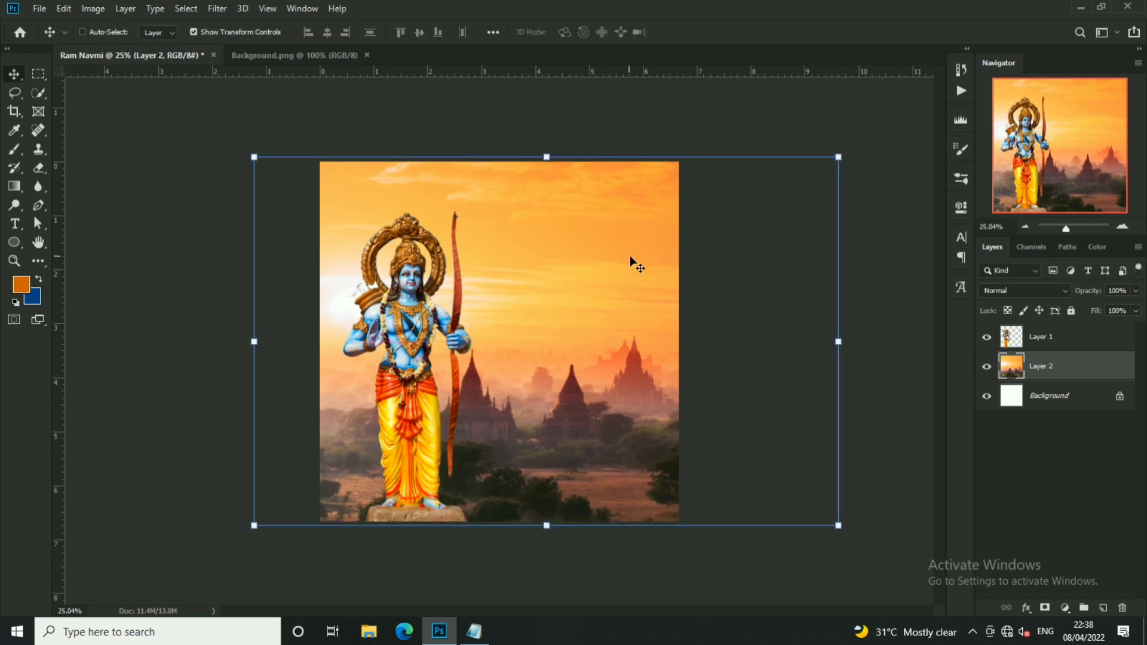
pyautogui.moveTo(591, 302); pyautogui.dragTo(598, 302)
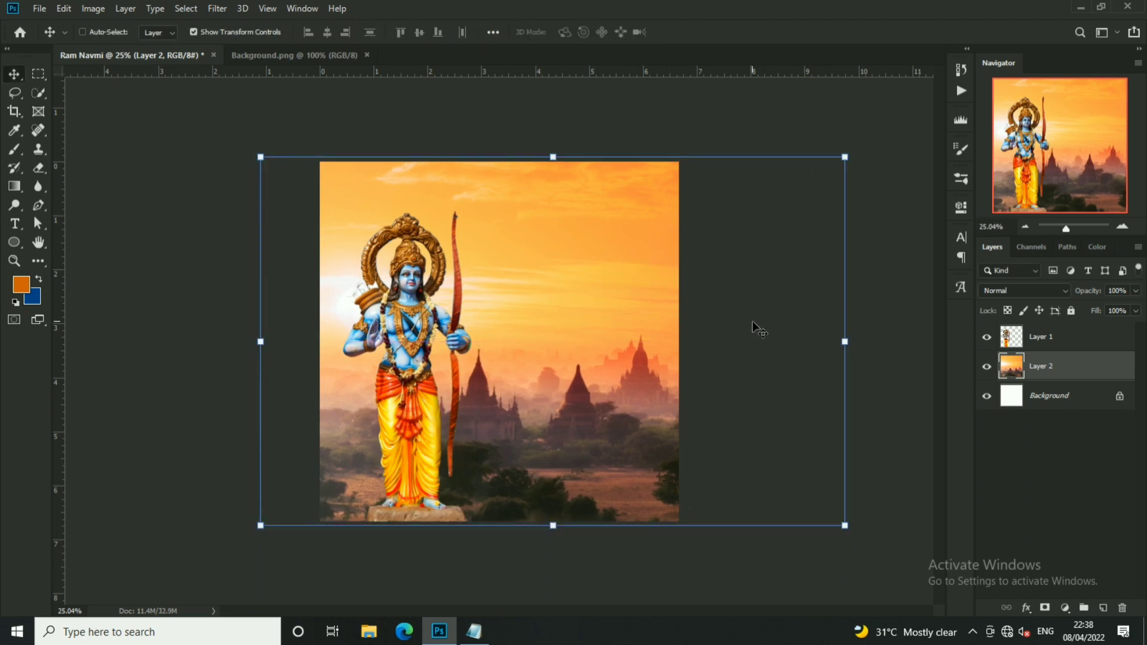
pyautogui.scroll(1, 699, 297)
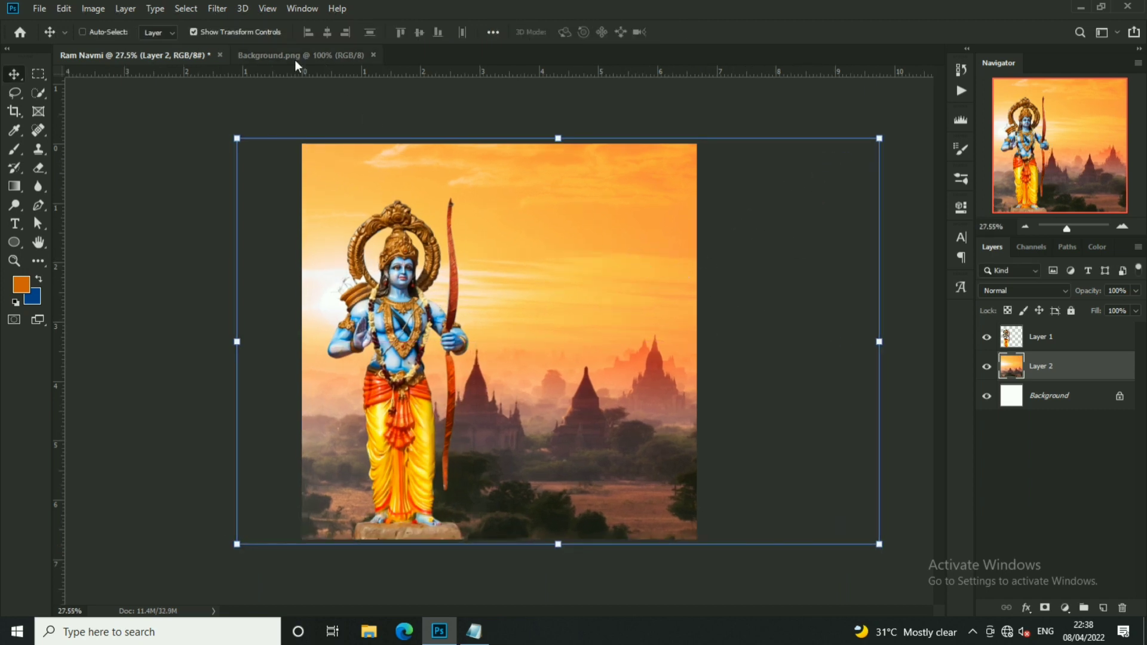
pyautogui.click(217, 9)
pyautogui.click(246, 90)
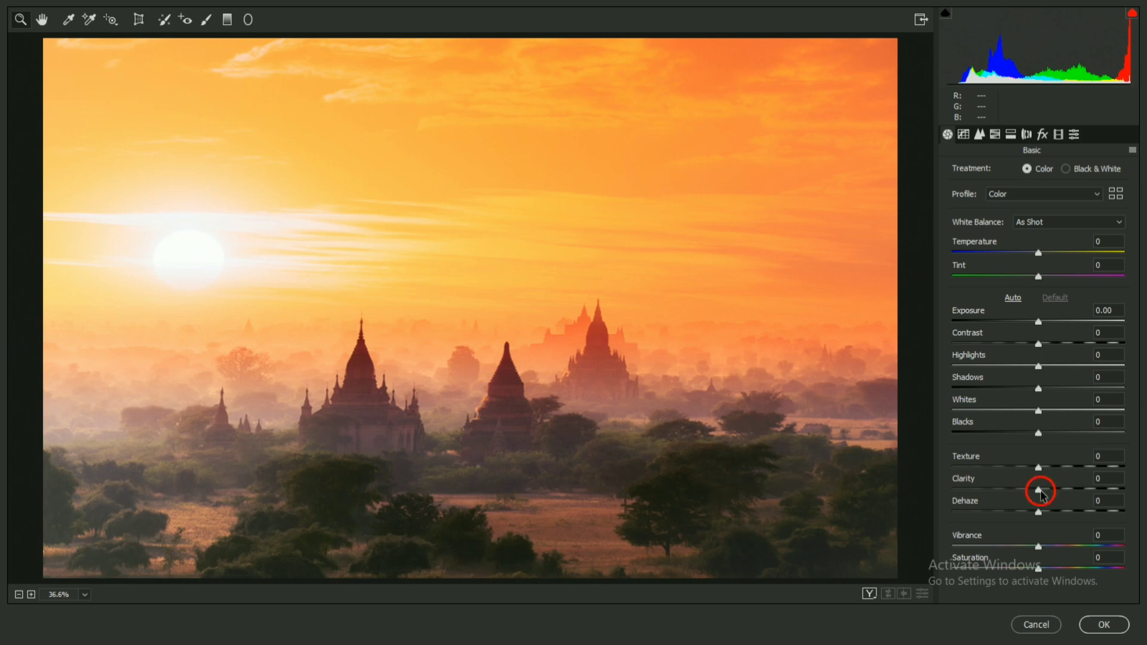
# Raise the sunset's clarity, highlights, contrast and vibrance in Camera Raw's Basic panel.
pyautogui.moveTo(1040, 492); pyautogui.dragTo(1051, 490)
pyautogui.moveTo(1040, 366)
pyautogui.mouseDown()
pyautogui.moveTo(1056, 367)
pyautogui.moveTo(1055, 389)
pyautogui.moveTo(1031, 410)
pyautogui.moveTo(1050, 433)
pyautogui.mouseUp()
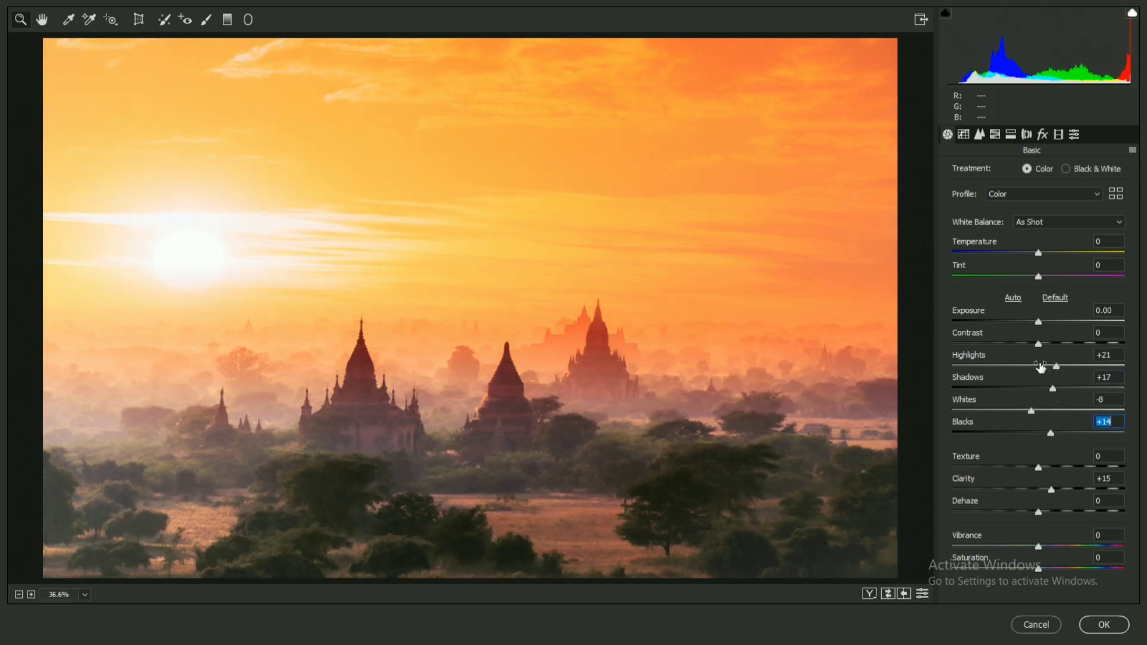
pyautogui.moveTo(1039, 344); pyautogui.dragTo(1043, 345)
pyautogui.moveTo(1038, 547)
pyautogui.mouseDown()
pyautogui.moveTo(1050, 547)
pyautogui.moveTo(1044, 569)
pyautogui.mouseUp()
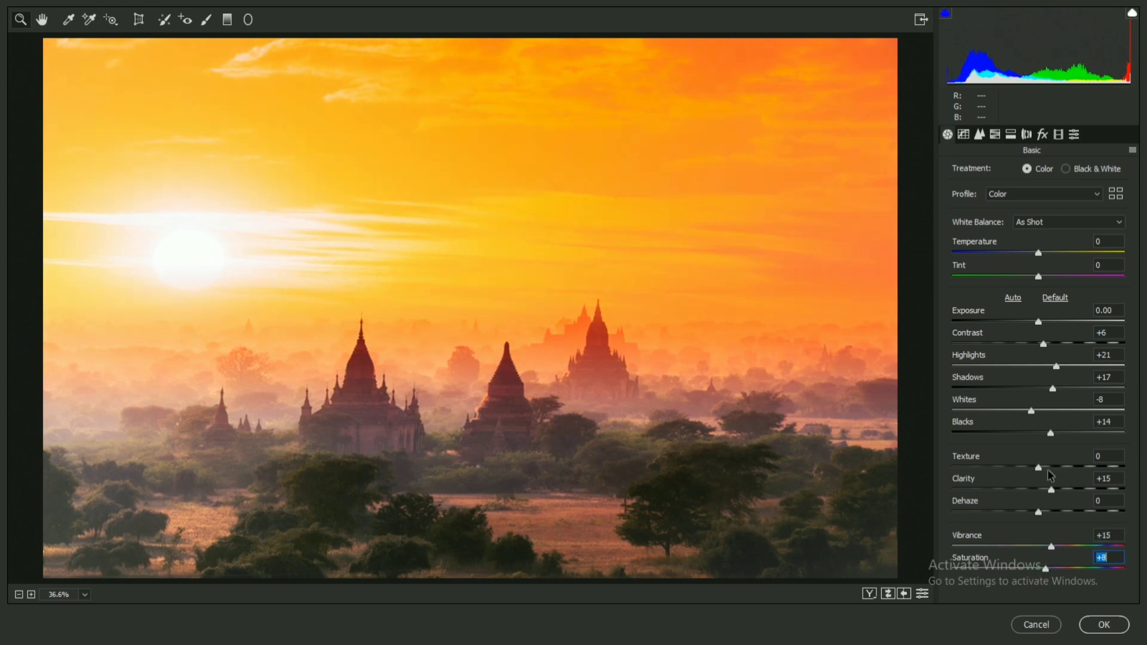
# Add luminance noise reduction, darken lights and lift shadows on the tone curve, then apply.
pyautogui.click(979, 134)
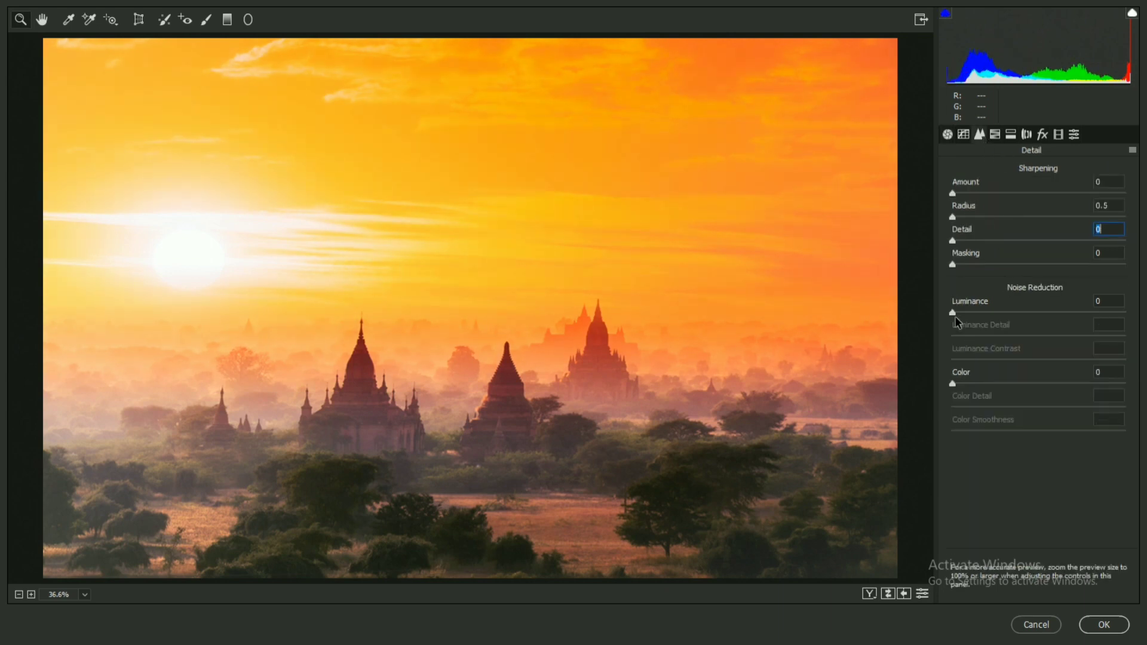
pyautogui.click(959, 311)
pyautogui.click(963, 133)
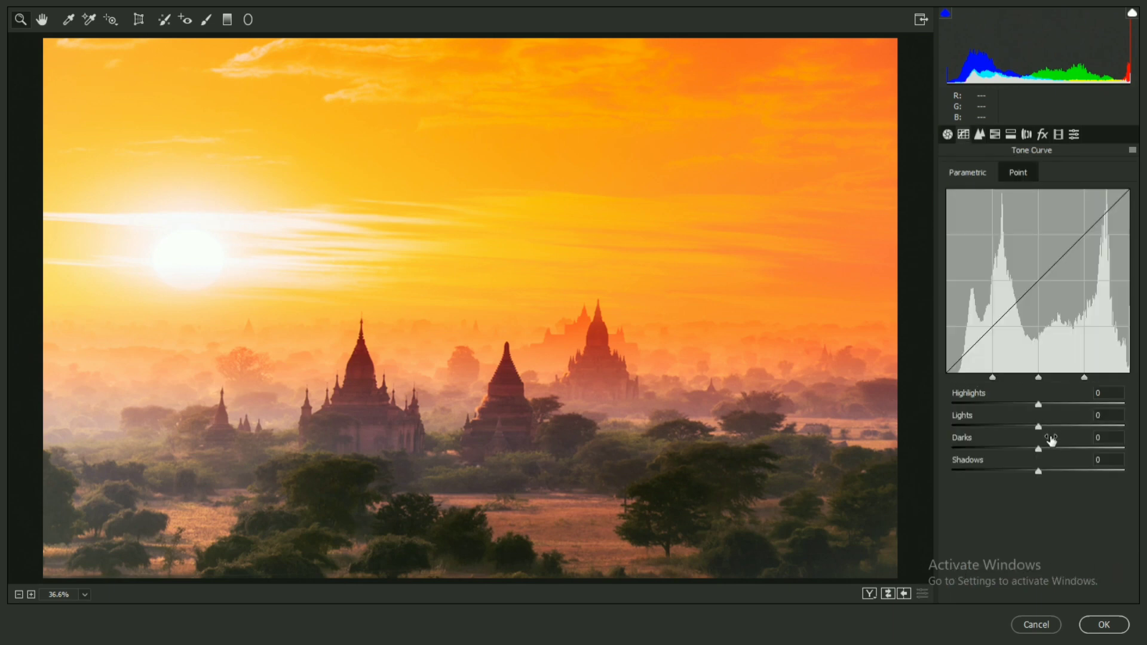
pyautogui.moveTo(1038, 427); pyautogui.dragTo(1043, 470)
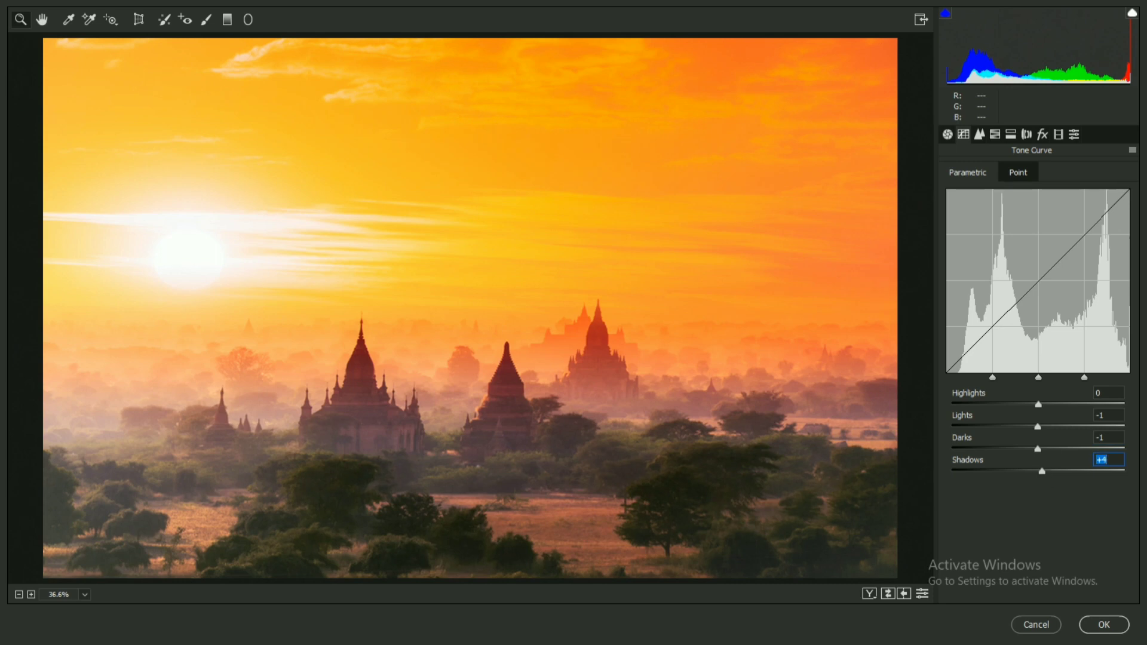
pyautogui.click(1038, 404)
pyautogui.click(1010, 135)
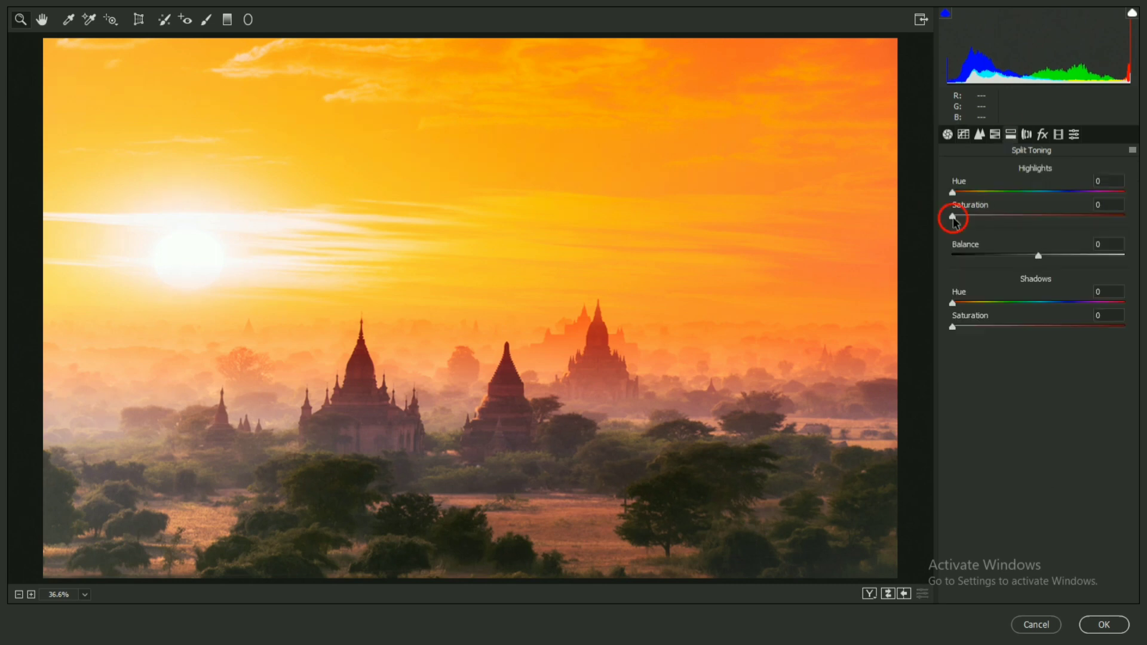
pyautogui.click(1115, 627)
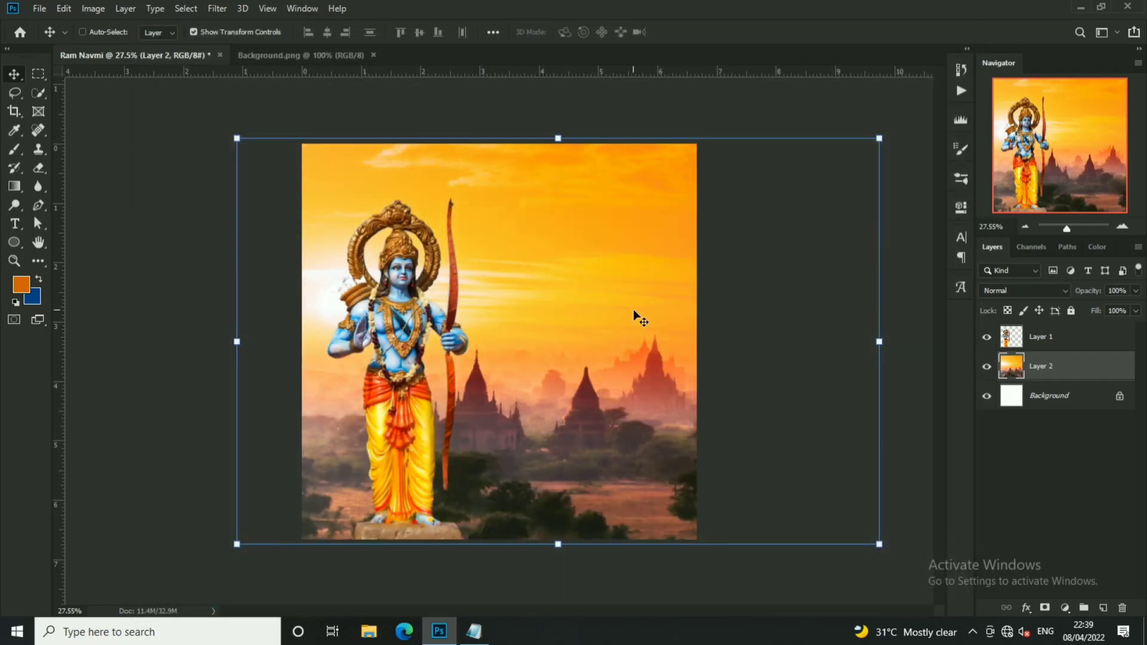
# Apply a light Box Blur with a reduced radius to the sunset background.
pyautogui.click(227, 11)
pyautogui.click(469, 212)
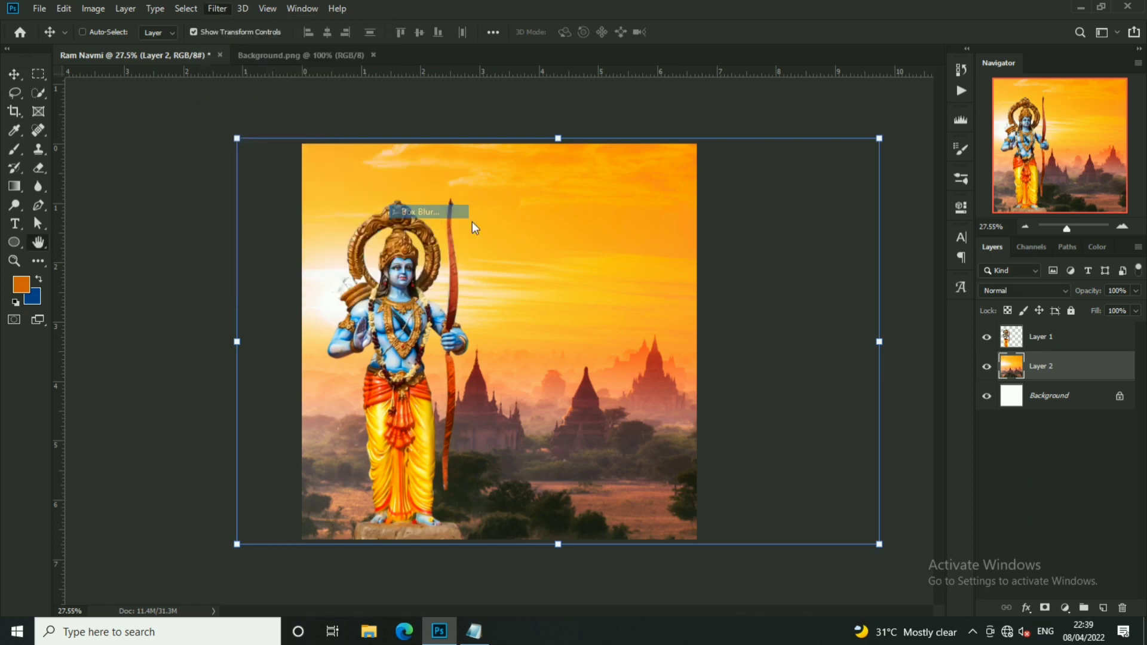
pyautogui.moveTo(765, 378); pyautogui.dragTo(761, 378)
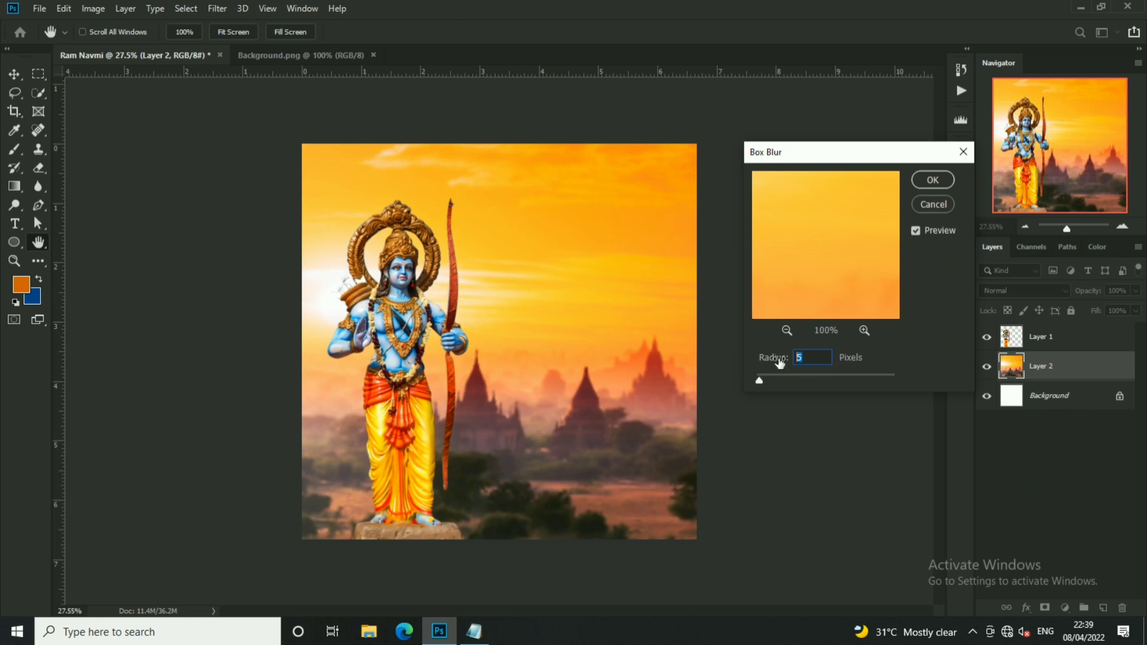
pyautogui.click(932, 180)
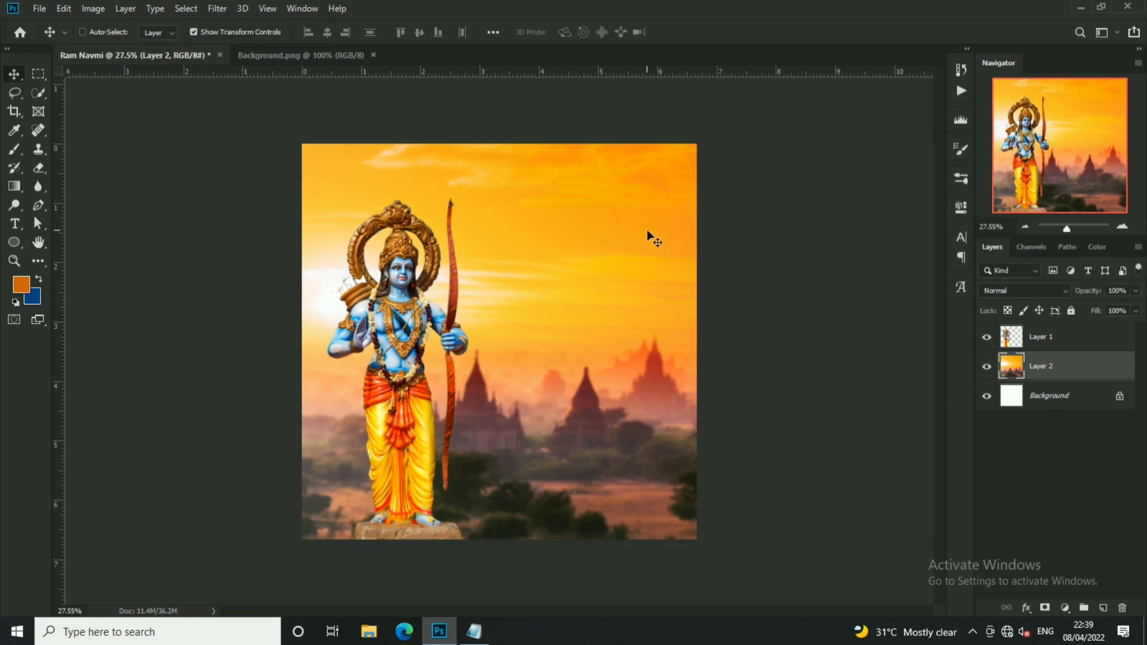
# Add a Color Lookup adjustment layer using the 3Strip.look grade after comparing presets.
pyautogui.click(1067, 608)
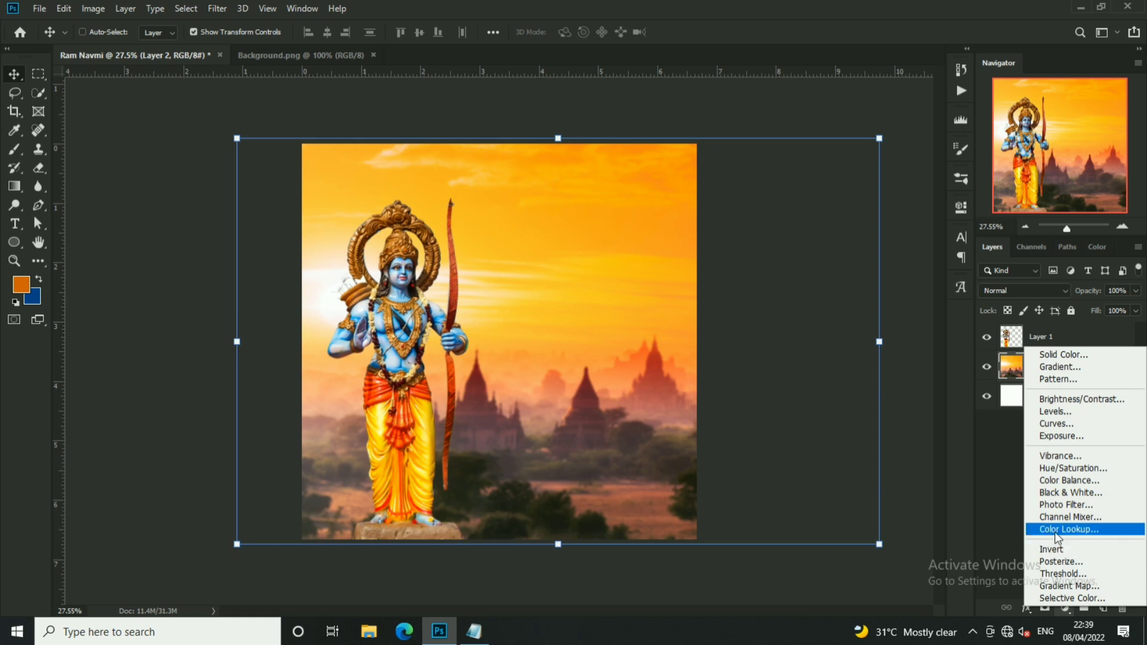
pyautogui.click(1099, 528)
pyautogui.click(831, 250)
pyautogui.click(838, 59)
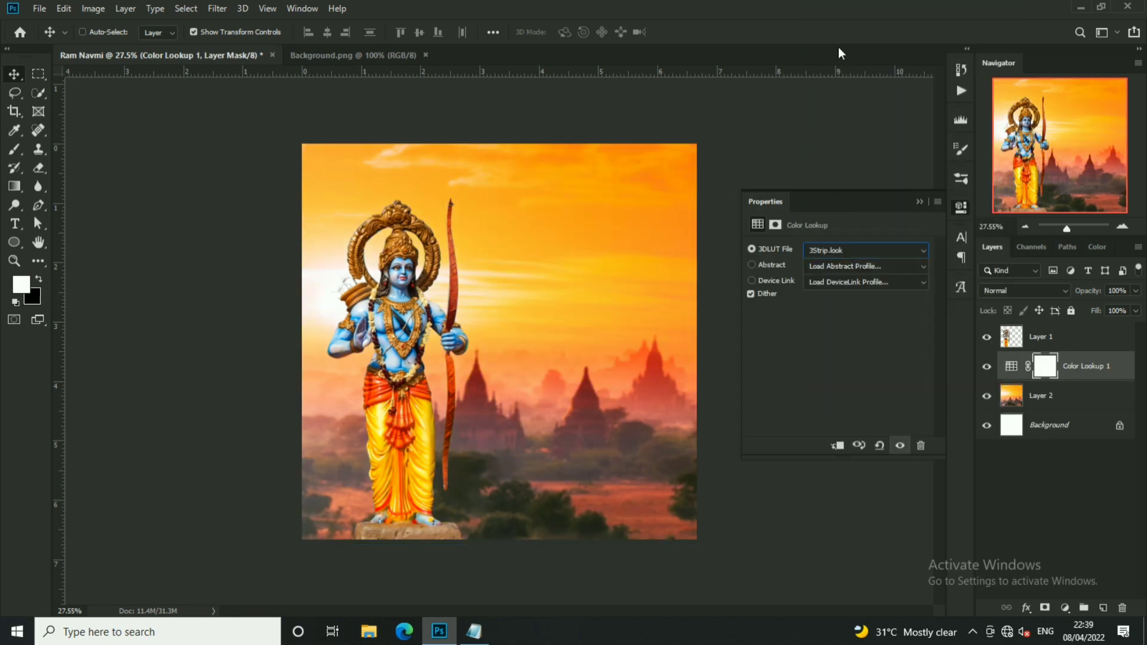
pyautogui.press('Down')
pyautogui.press('Down')
pyautogui.press('Down')
pyautogui.press('Down')
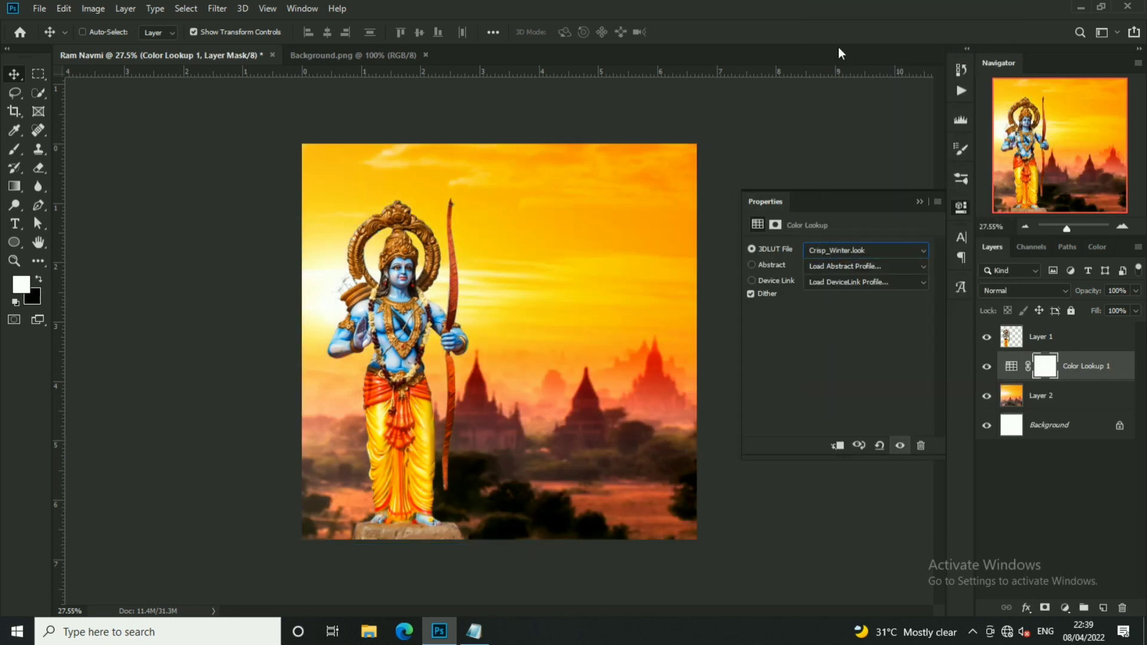
pyautogui.press('Down')
pyautogui.press('Down')
pyautogui.press('Down')
pyautogui.press('Down')
pyautogui.press('Down')
pyautogui.press('Down')
pyautogui.press('Down')
pyautogui.press('Down')
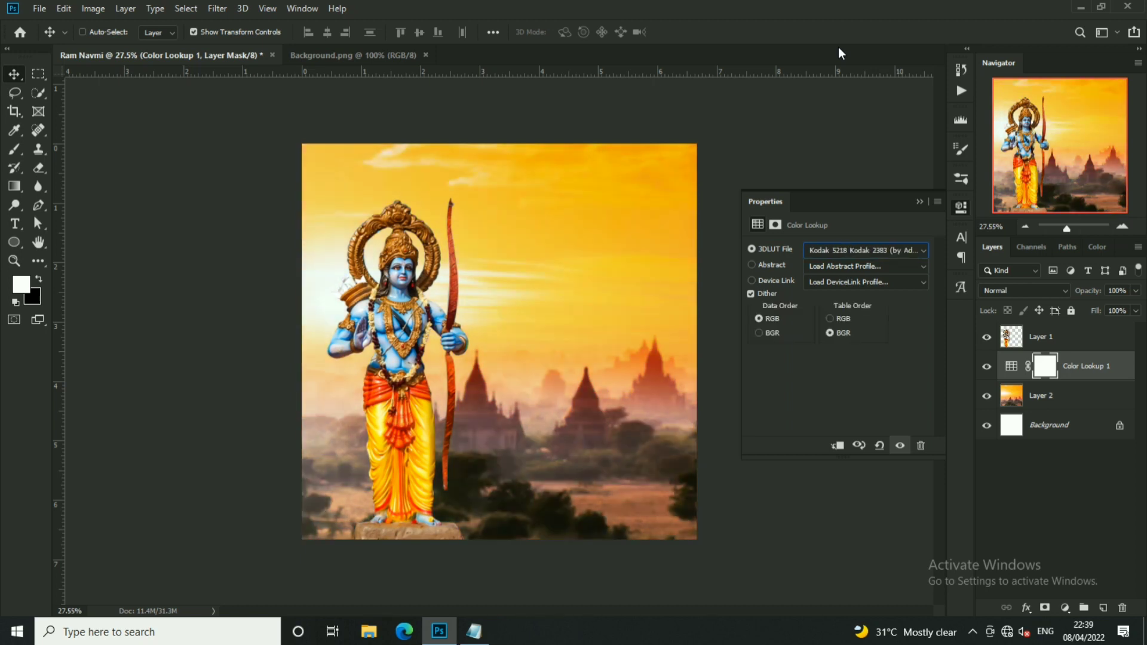
pyautogui.press('Down')
pyautogui.press('Down')
pyautogui.press('Down')
pyautogui.press('Down')
pyautogui.click(836, 246)
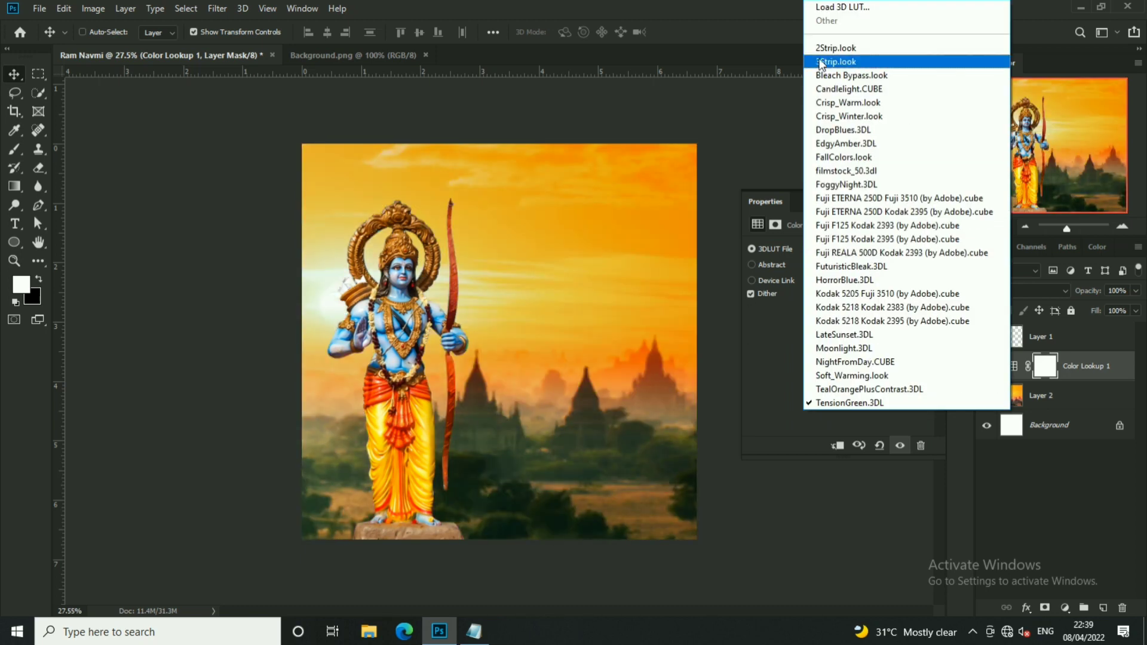
pyautogui.click(826, 65)
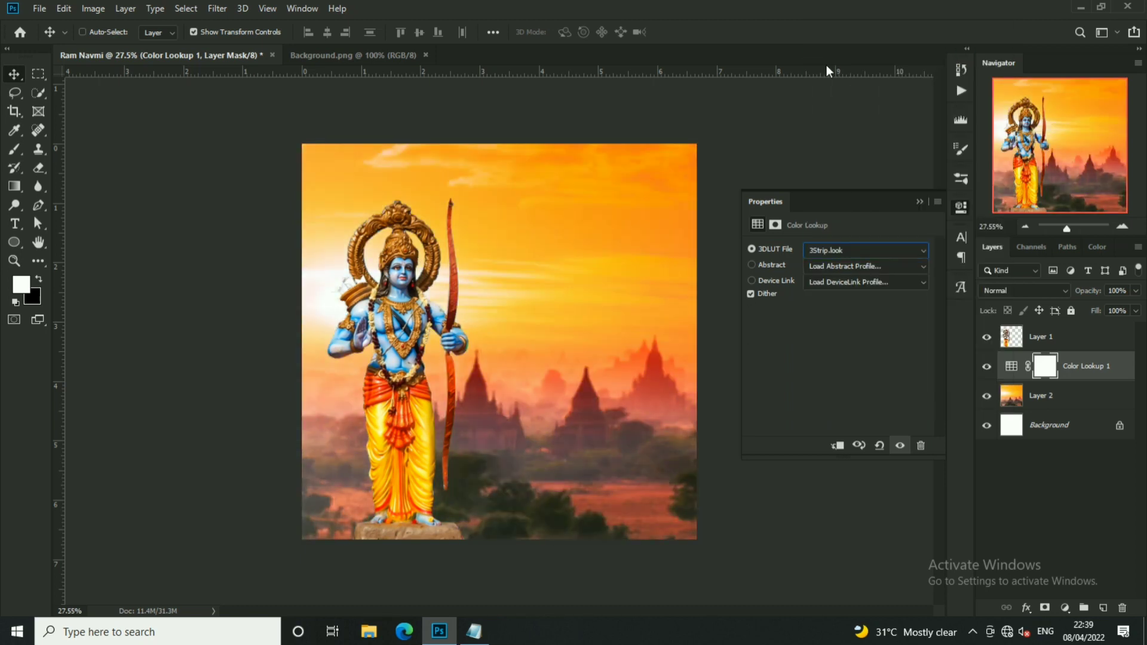
pyautogui.click(919, 202)
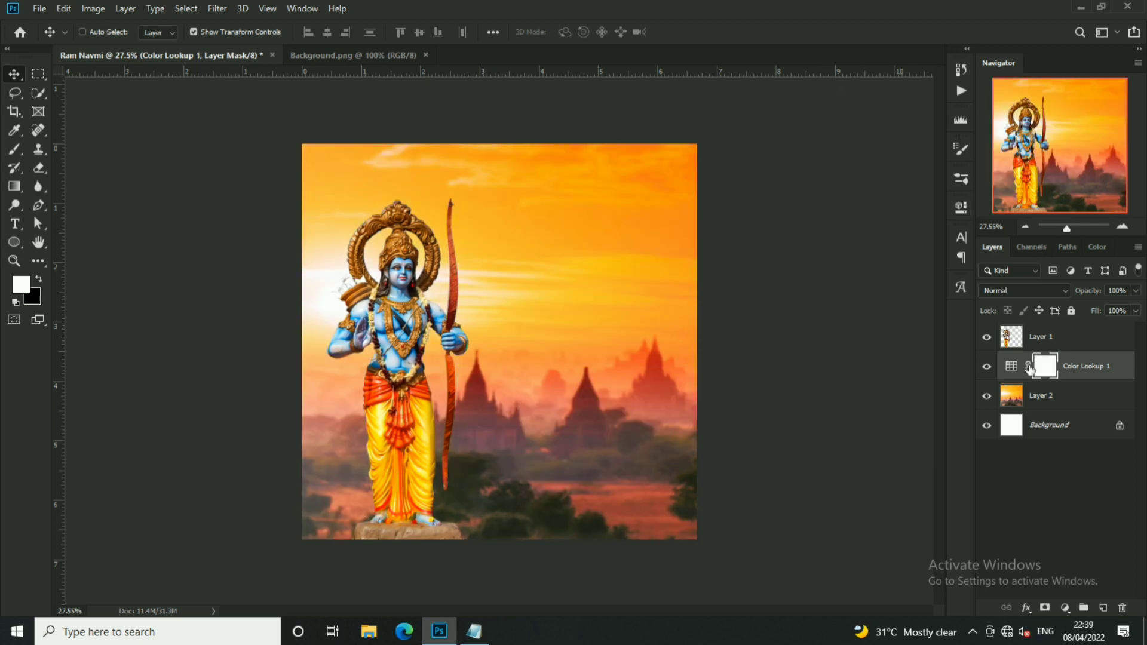
pyautogui.click(1043, 397)
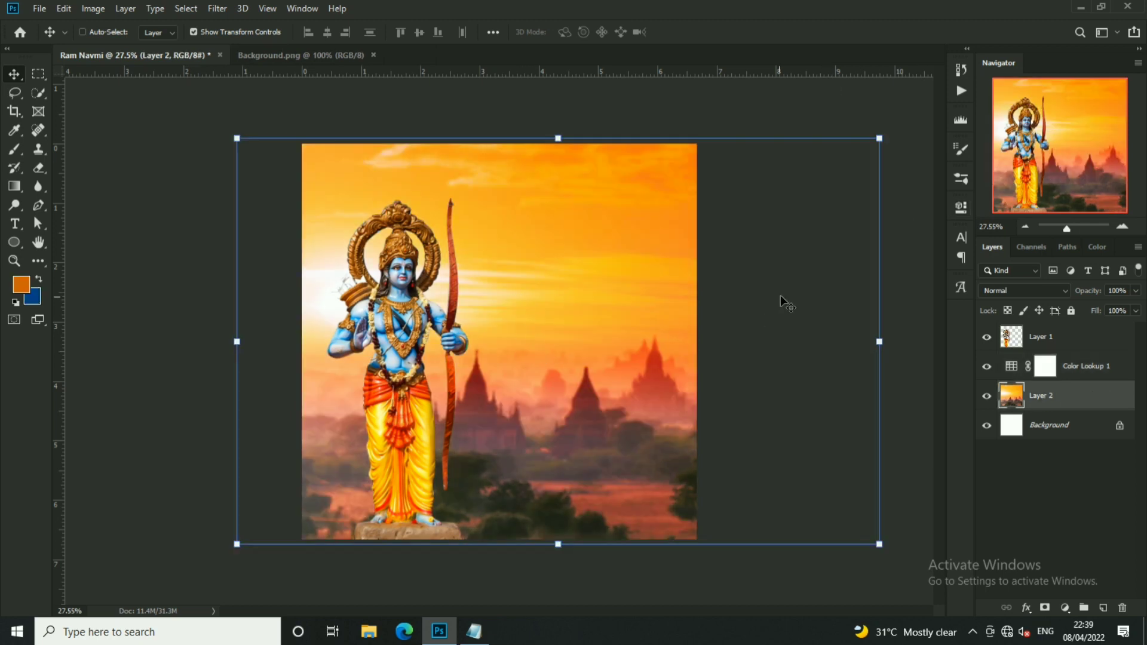
# Add a new layer above Layer 2 and set up a dark-to-transparent gradient.
pyautogui.click(1104, 608)
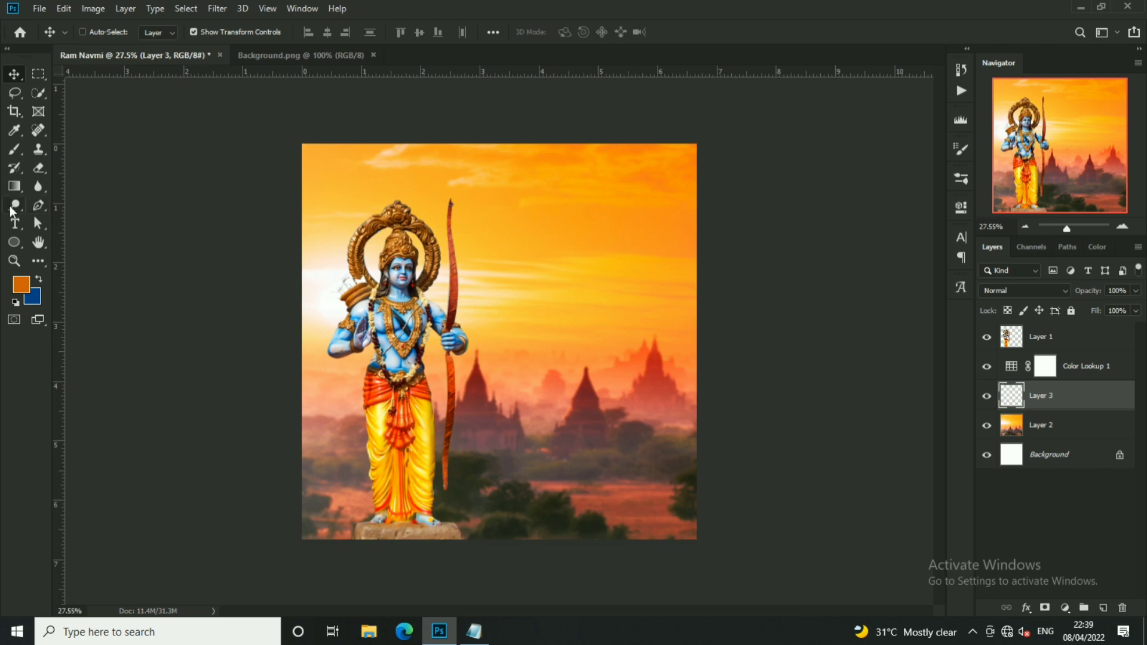
pyautogui.rightClick(14, 187)
pyautogui.click(72, 189)
pyautogui.click(104, 32)
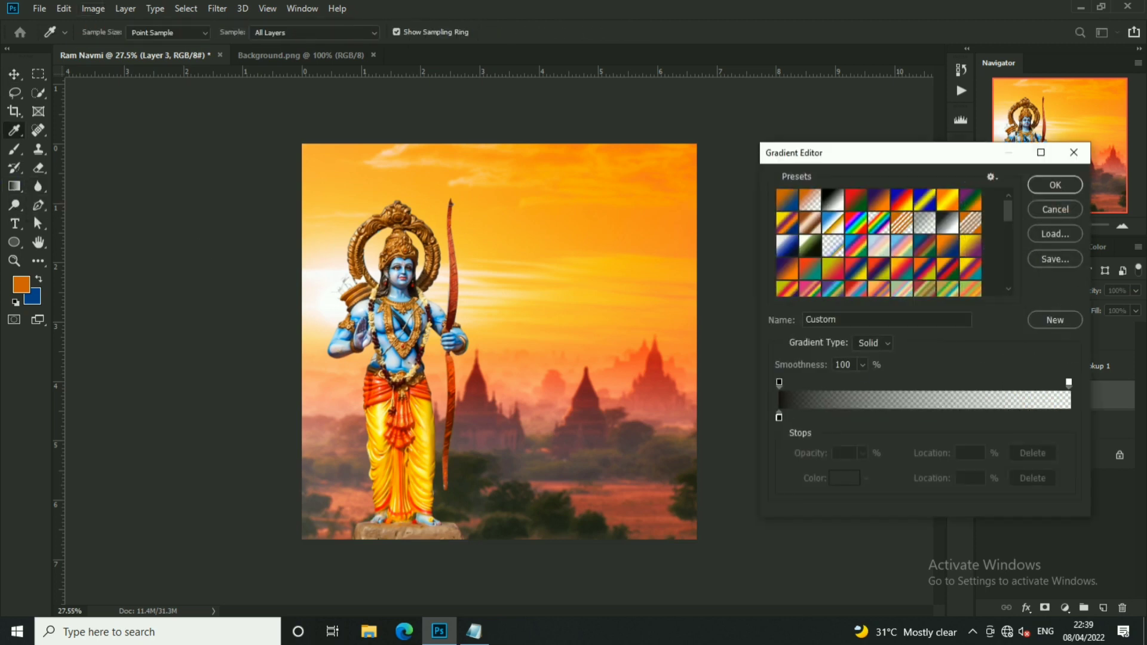
pyautogui.click(779, 416)
pyautogui.click(535, 457)
pyautogui.click(845, 478)
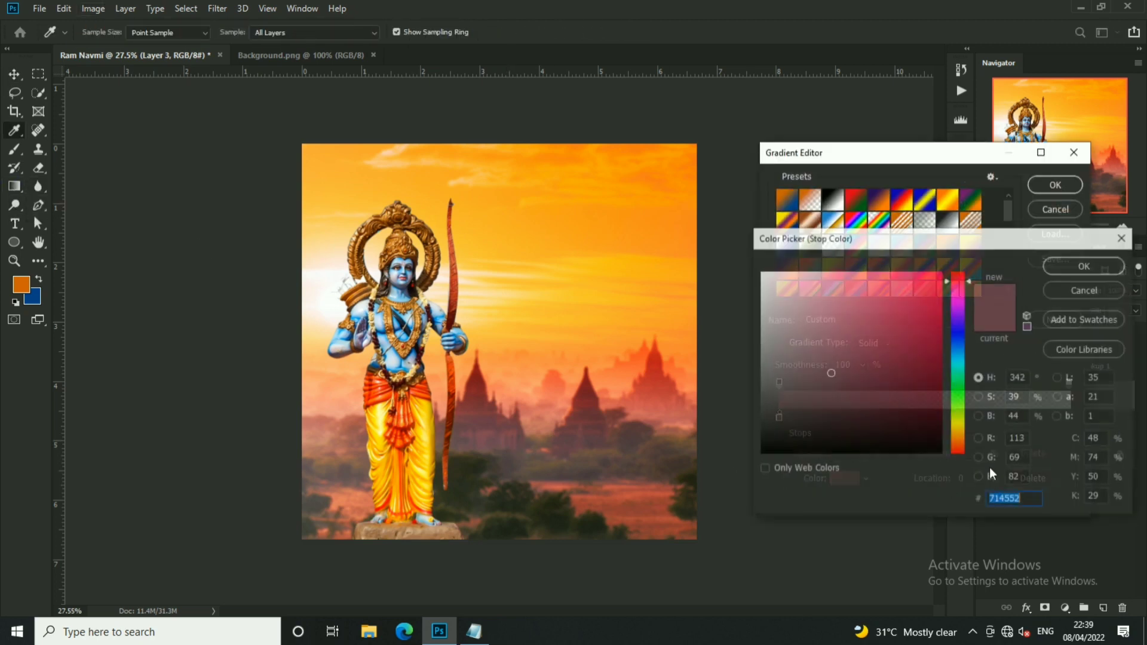
pyautogui.click(941, 438)
pyautogui.click(1072, 267)
pyautogui.press('Return')
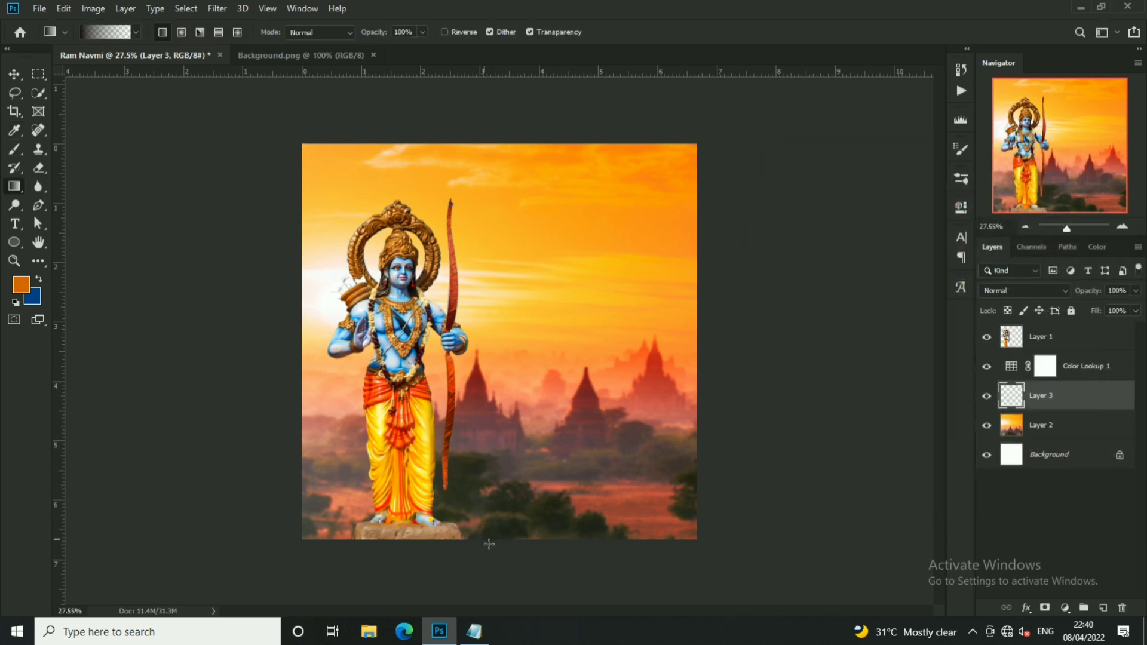
# Undo a first gradient attempt and change the gradient's left stop to near-black.
pyautogui.moveTo(492, 406); pyautogui.dragTo(492, 405)
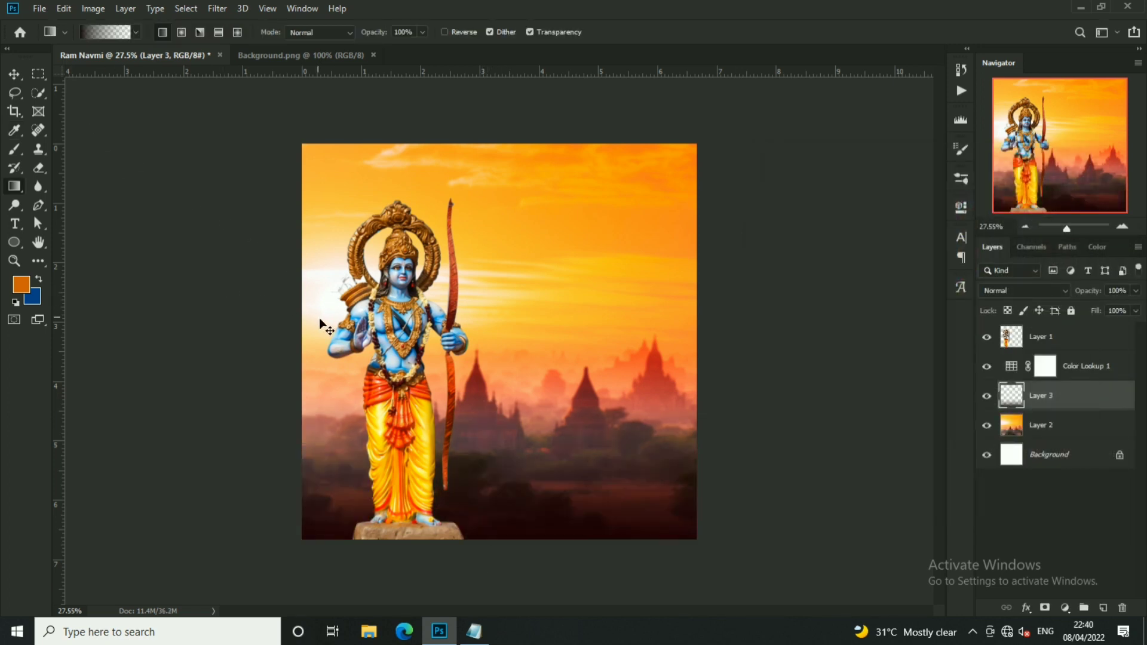
pyautogui.hotkey('ctrl', 'z')
pyautogui.click(90, 32)
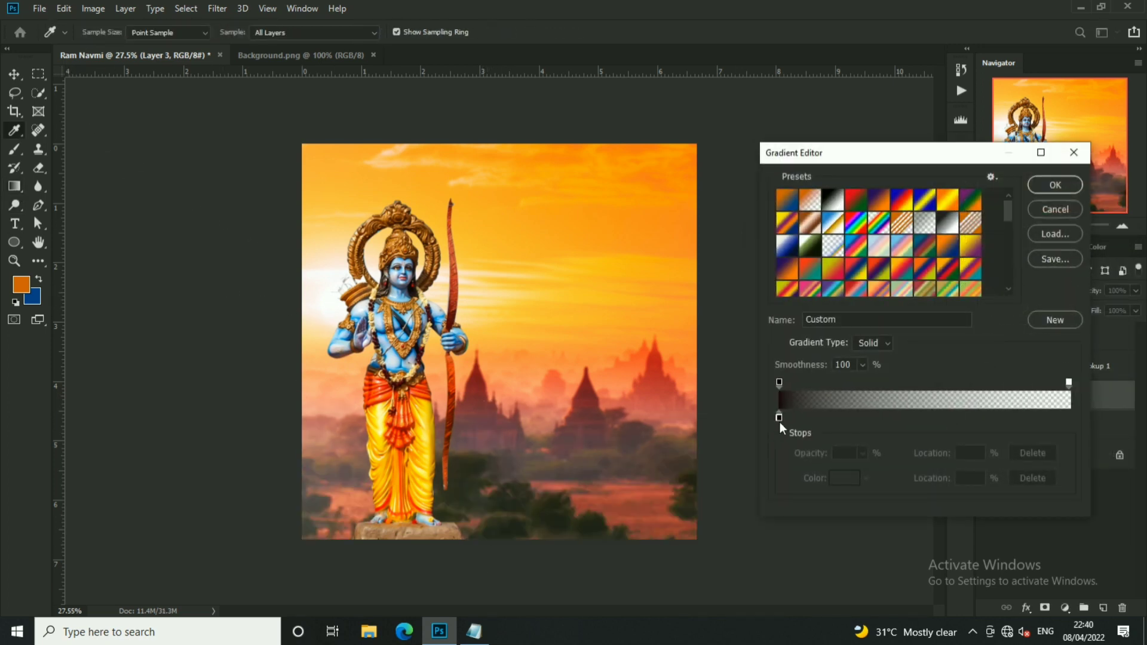
pyautogui.click(779, 417)
pyautogui.click(837, 449)
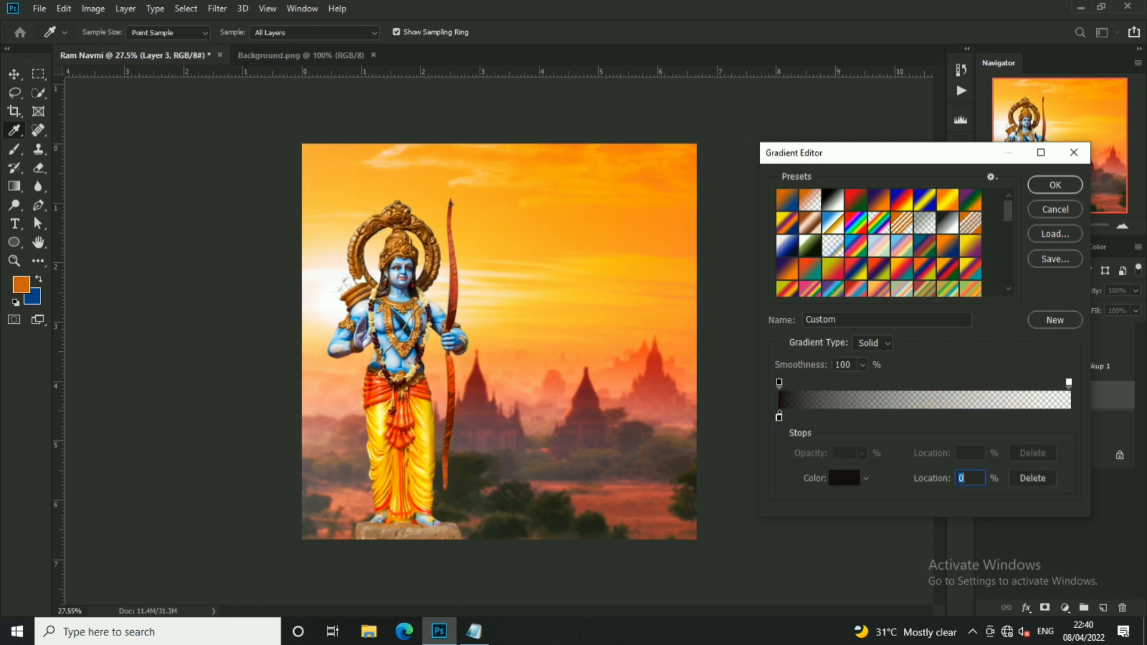
pyautogui.click(844, 478)
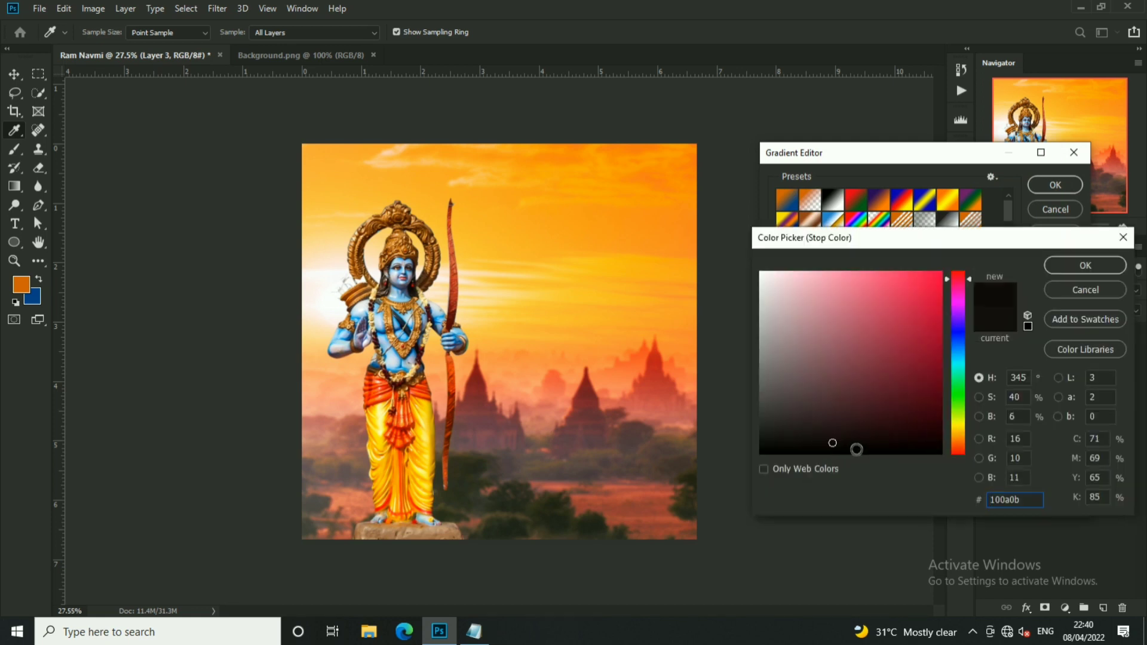
pyautogui.press('Return')
pyautogui.press('Return')
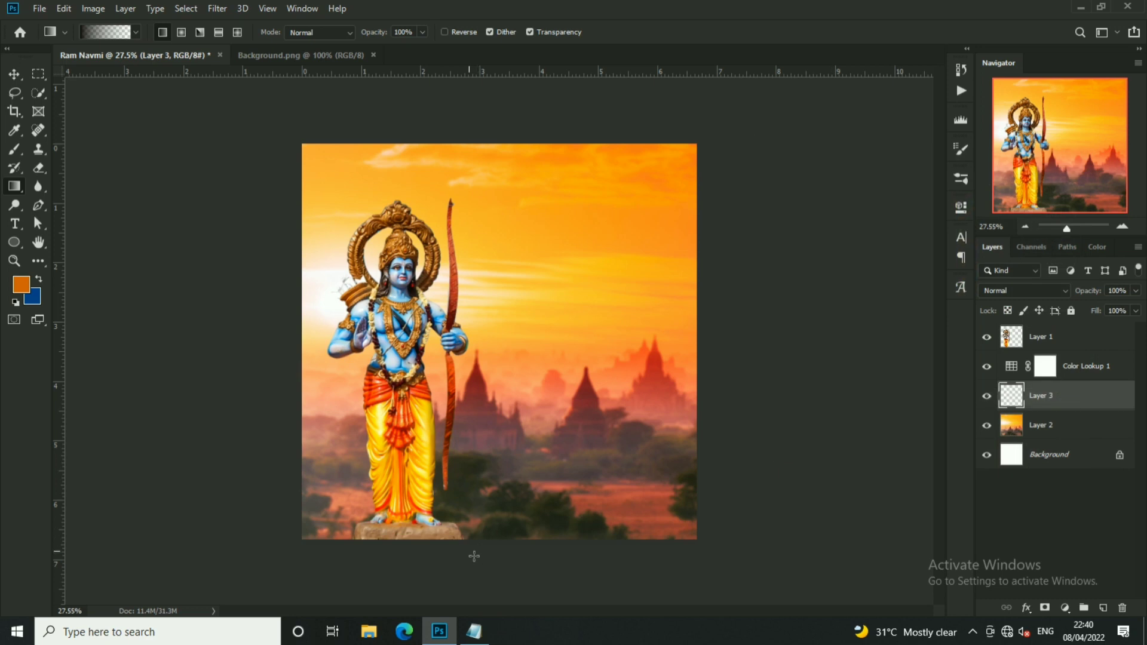
# Draw the dark gradient up from the bottom and stretch it wider and higher toward the temples.
pyautogui.moveTo(472, 555); pyautogui.dragTo(480, 479)
pyautogui.hotkey('ctrl', 'z')
pyautogui.moveTo(503, 537); pyautogui.dragTo(500, 420)
pyautogui.press('v')
pyautogui.moveTo(632, 483); pyautogui.dragTo(632, 492)
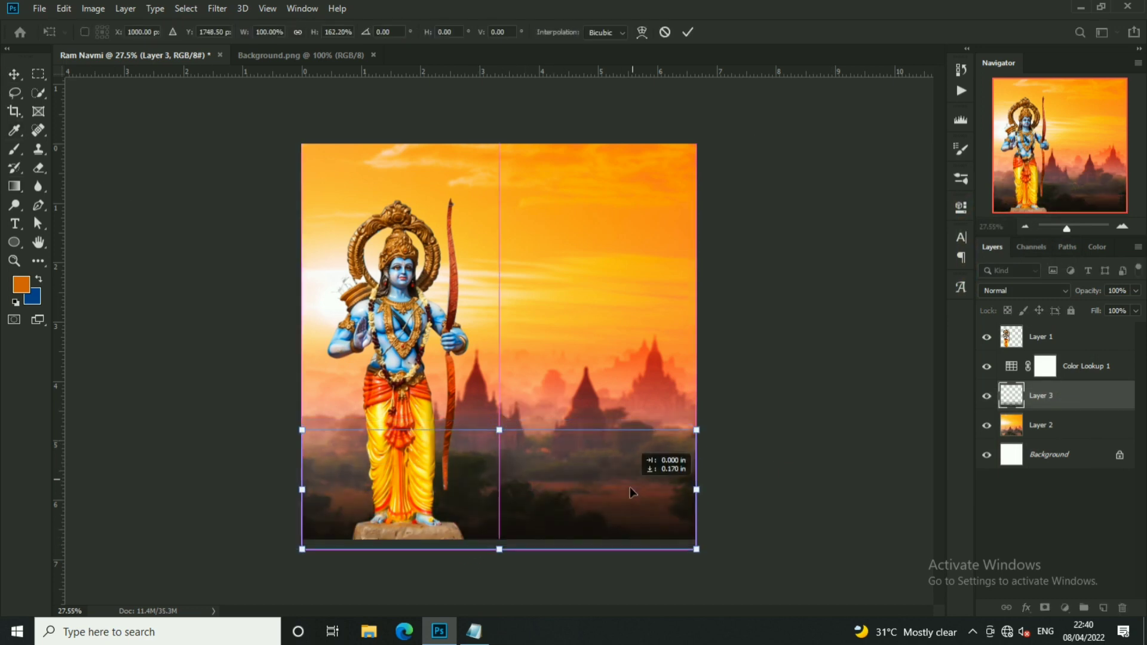
pyautogui.keyDown('alt'); pyautogui.moveTo(697, 431); pyautogui.dragTo(738, 412); pyautogui.keyUp('alt')
pyautogui.moveTo(573, 478); pyautogui.dragTo(574, 463)
pyautogui.press('Return')
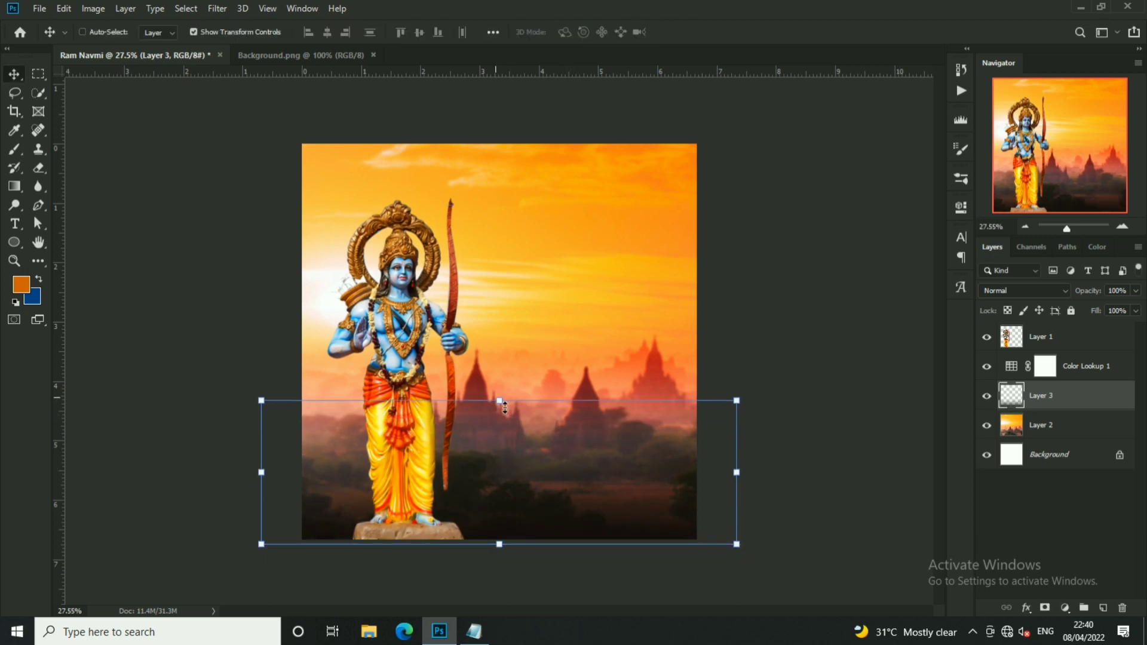
pyautogui.moveTo(505, 408); pyautogui.dragTo(505, 385)
pyautogui.press('Return')
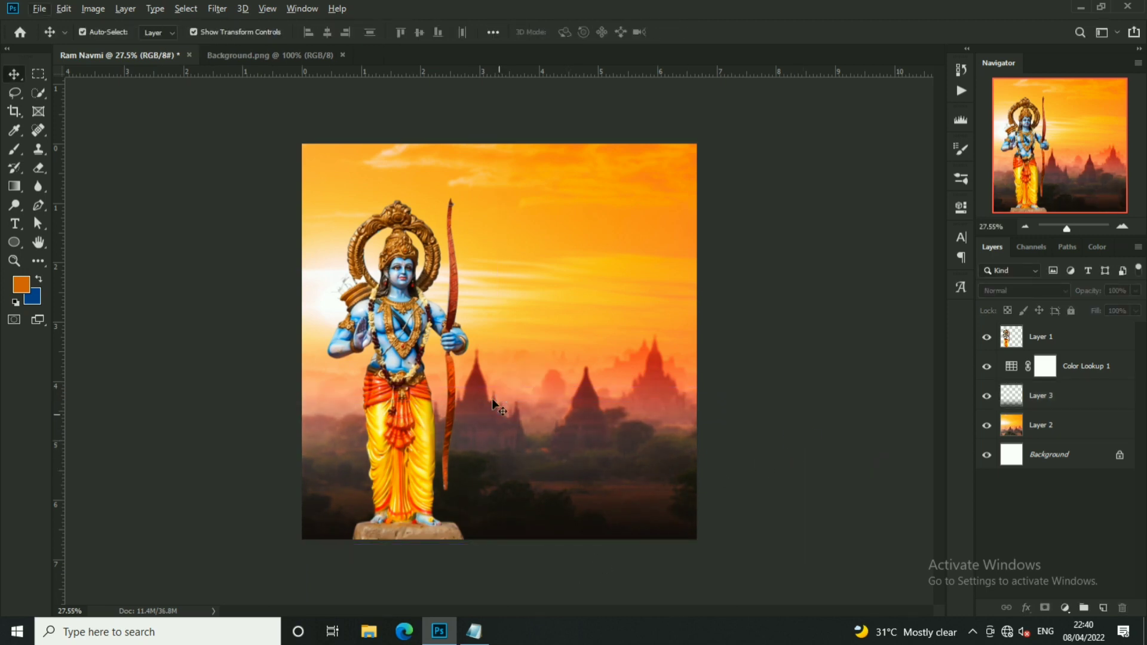
# Draw a black circle behind Lord Ram's head above the background Layer 2.
pyautogui.click(1042, 425)
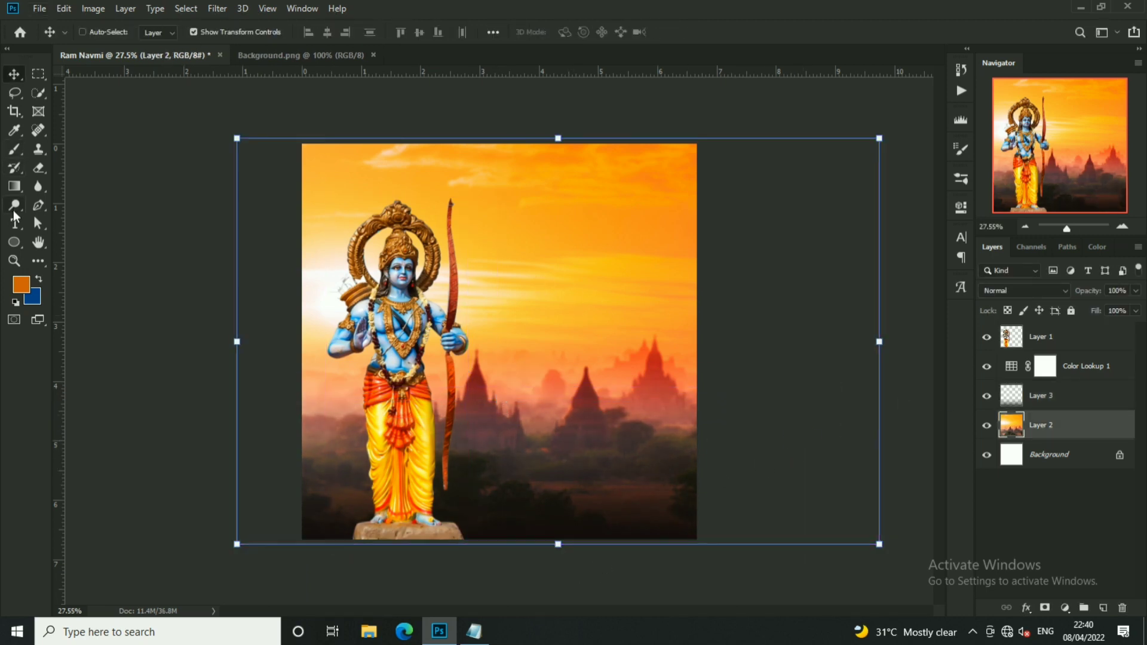
pyautogui.rightClick(18, 244)
pyautogui.click(55, 270)
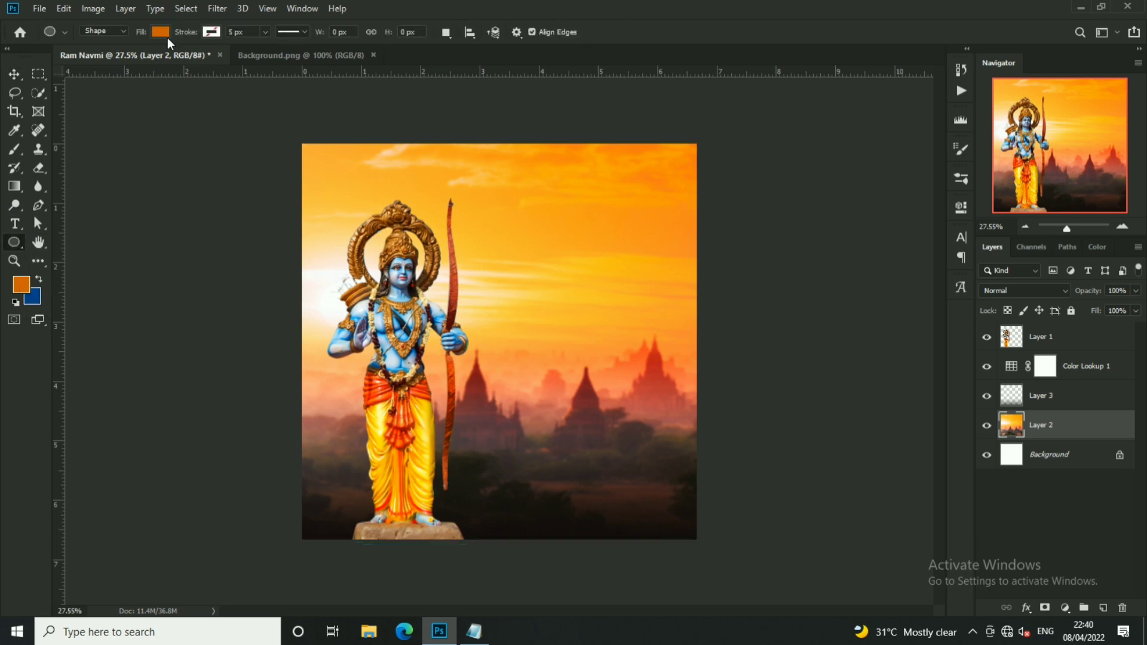
pyautogui.click(163, 34)
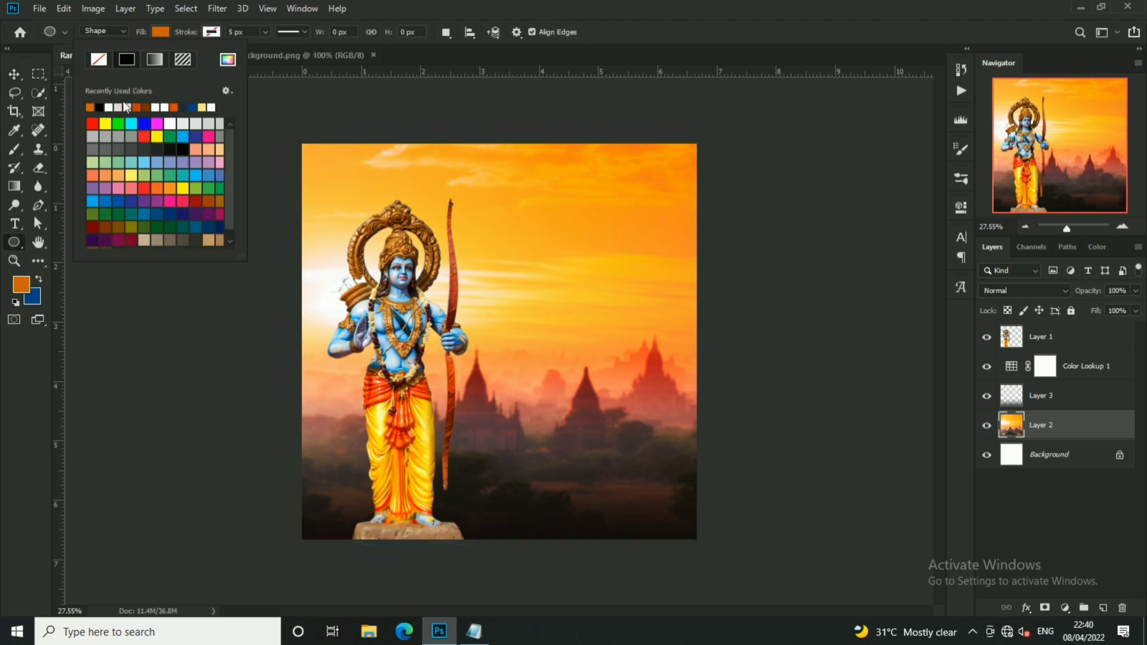
pyautogui.moveTo(345, 202); pyautogui.dragTo(499, 356)
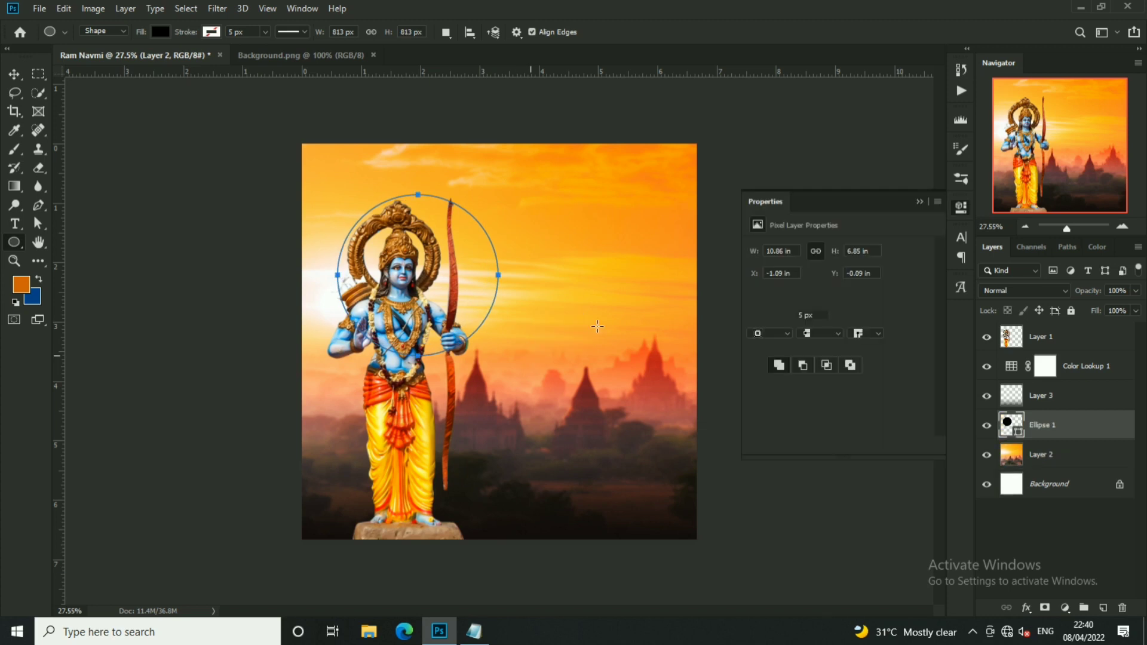
# Move the circle up behind the halo and set its blend mode to Overlay.
pyautogui.click(15, 76)
pyautogui.moveTo(458, 248); pyautogui.dragTo(438, 224)
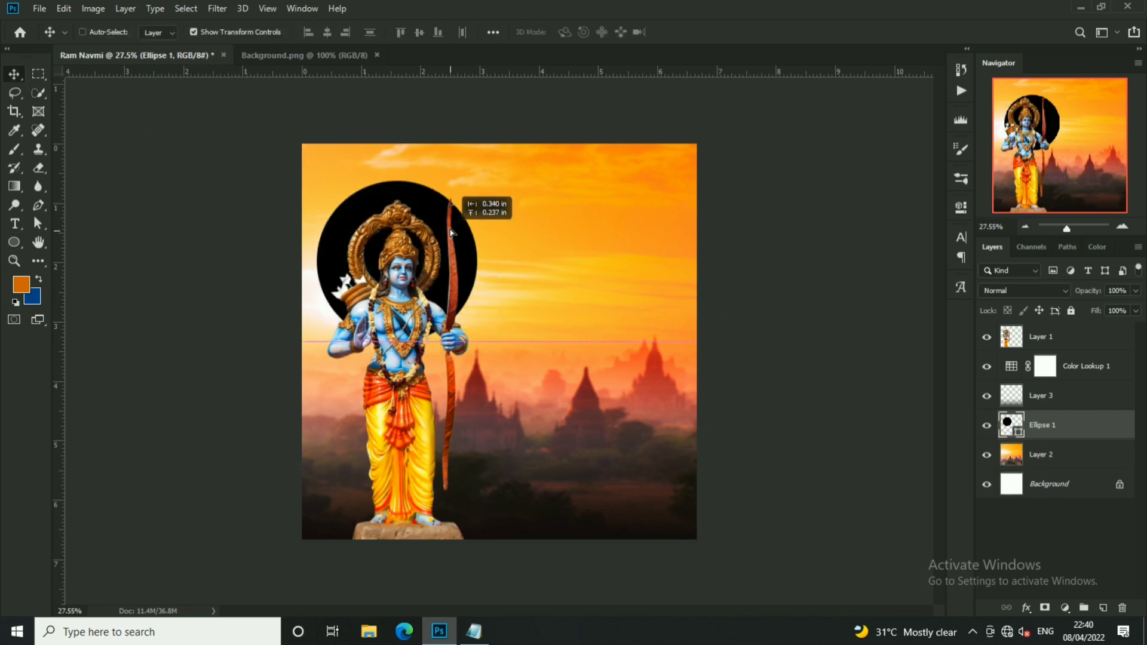
pyautogui.click(1020, 290)
pyautogui.click(1011, 434)
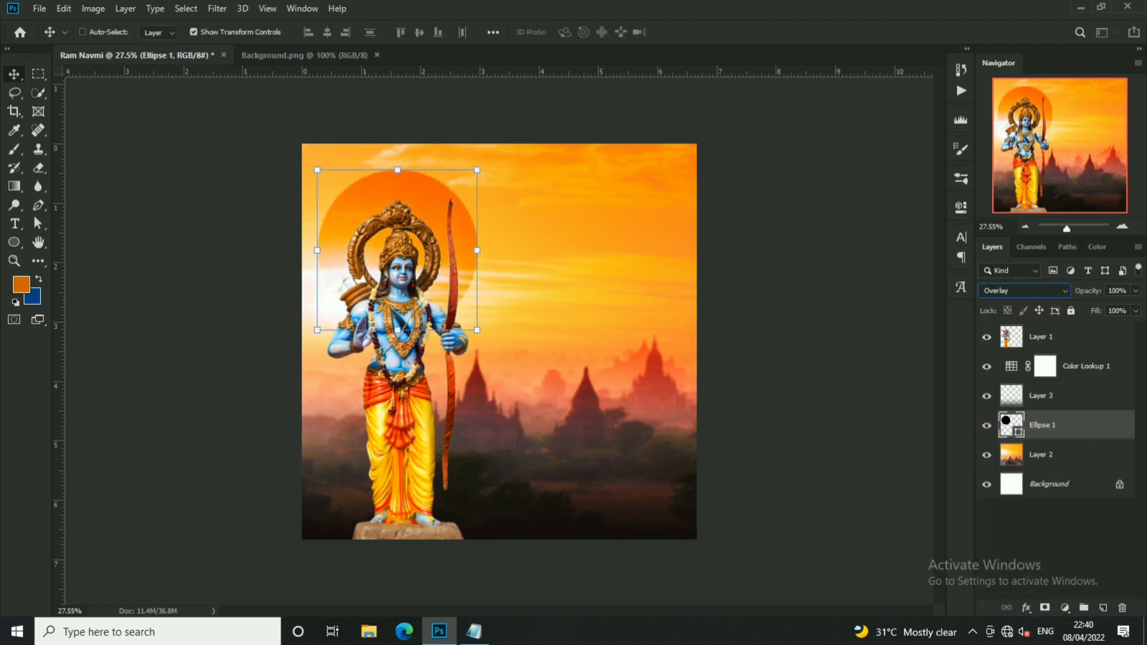
pyautogui.moveTo(448, 236); pyautogui.dragTo(453, 227)
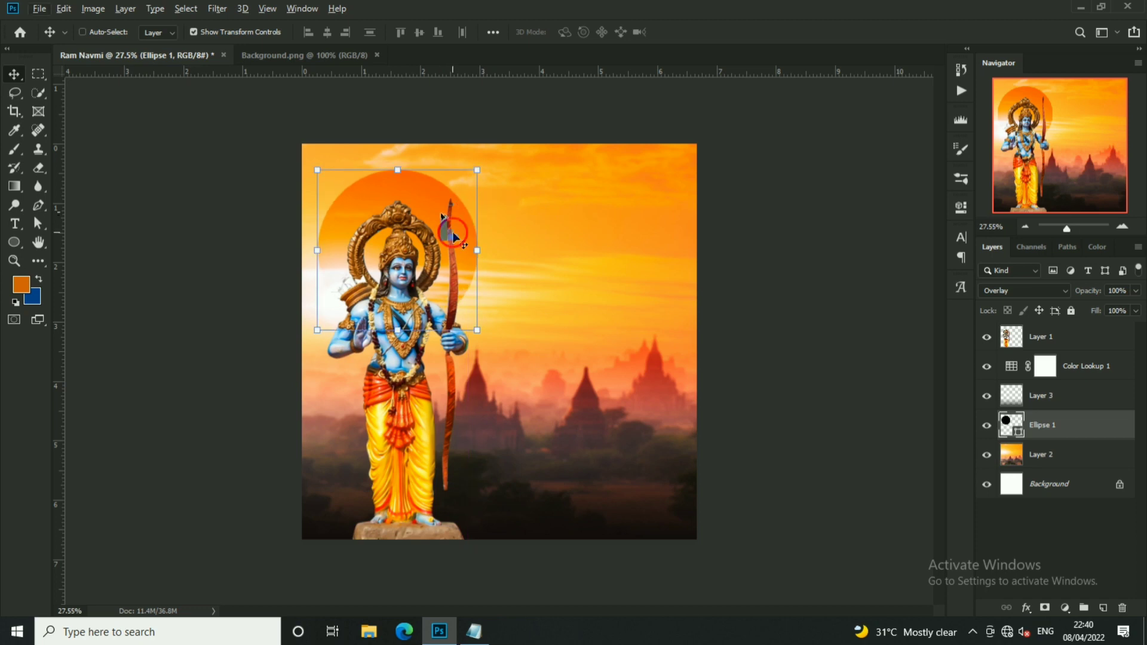
# Resize the glow circle so it fits snugly around the halo.
pyautogui.hotkey('ctrl', 't')
pyautogui.moveTo(477, 170); pyautogui.dragTo(450, 190)
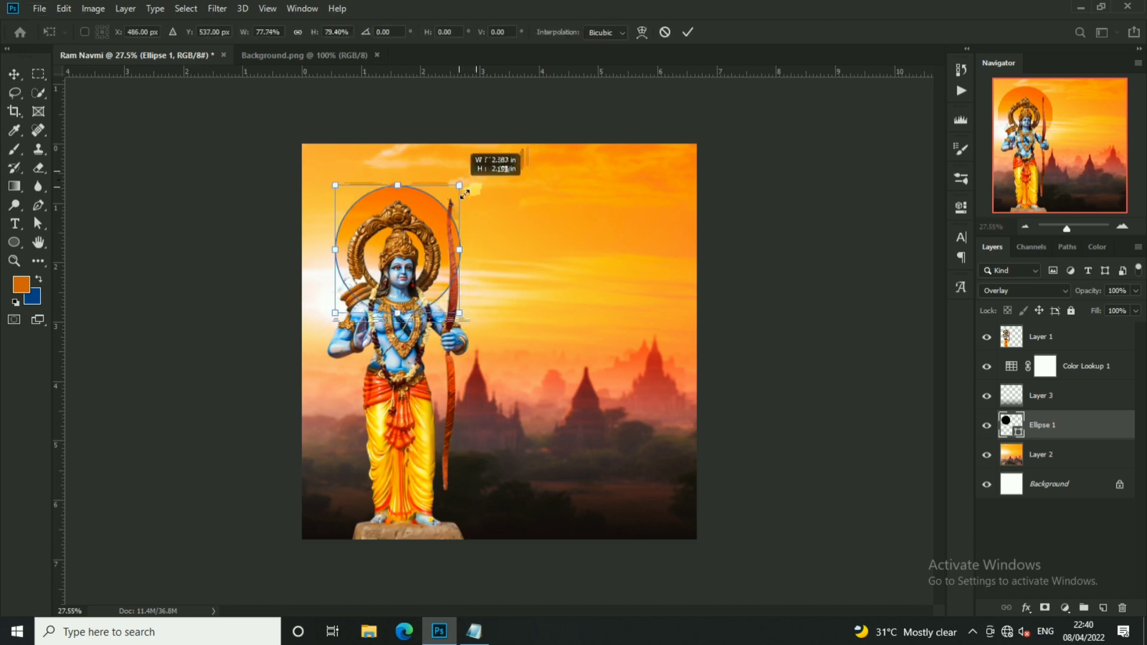
pyautogui.moveTo(445, 243); pyautogui.dragTo(436, 242)
pyautogui.press('Return')
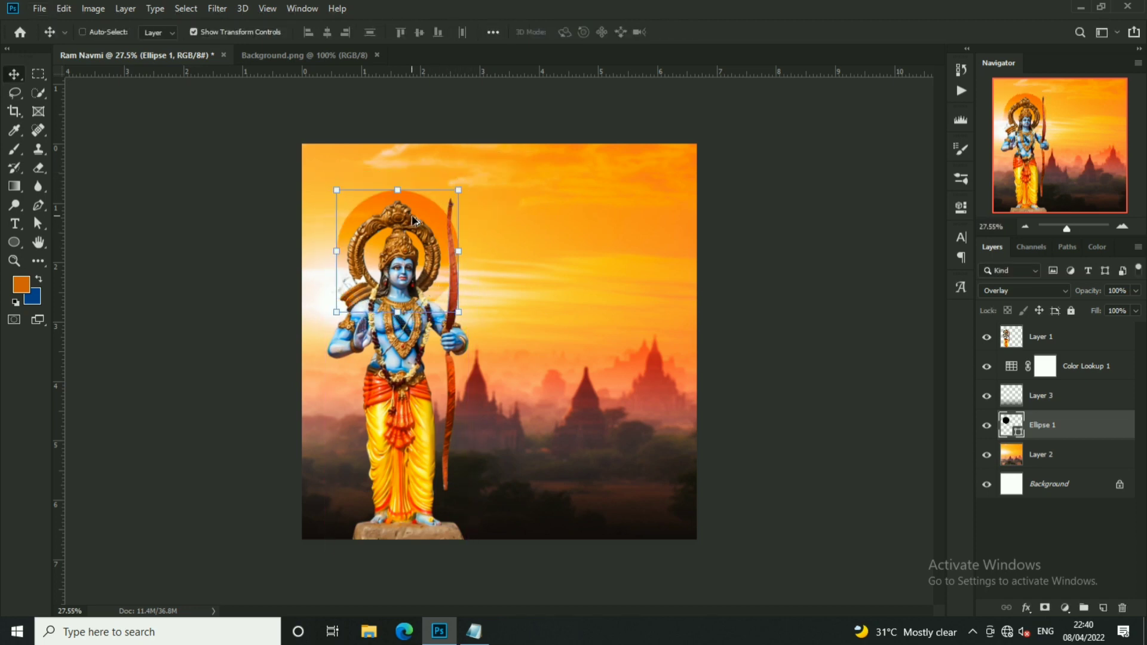
pyautogui.scroll(1, 418, 218)
pyautogui.hotkey('ctrl', 't')
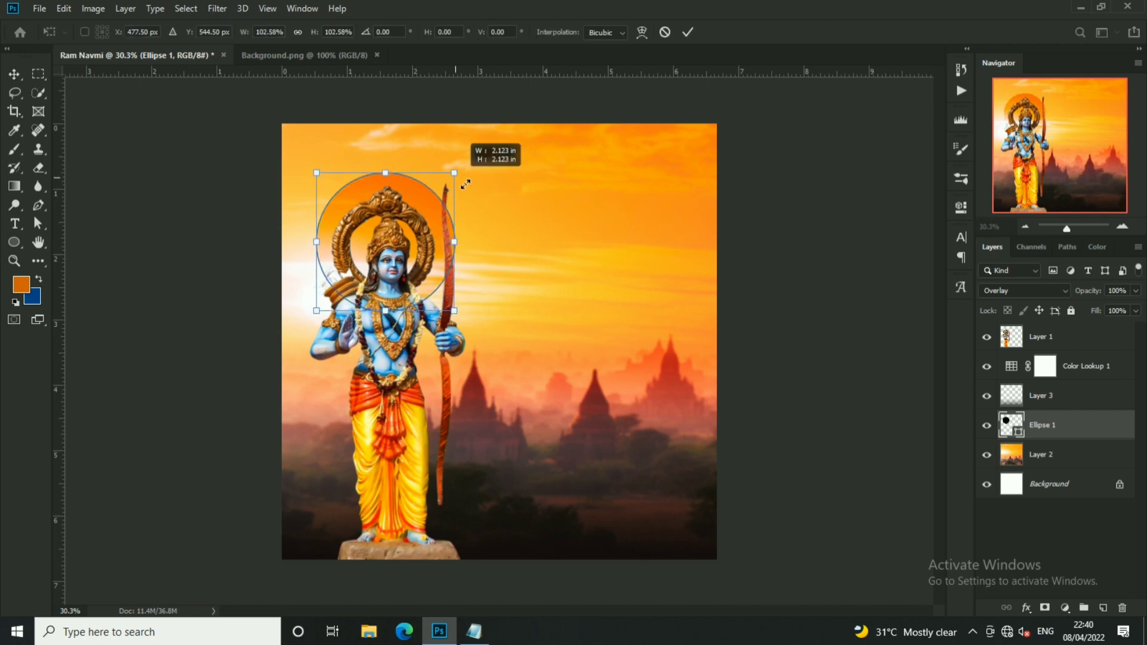
pyautogui.moveTo(453, 175); pyautogui.dragTo(455, 172)
pyautogui.press('Return')
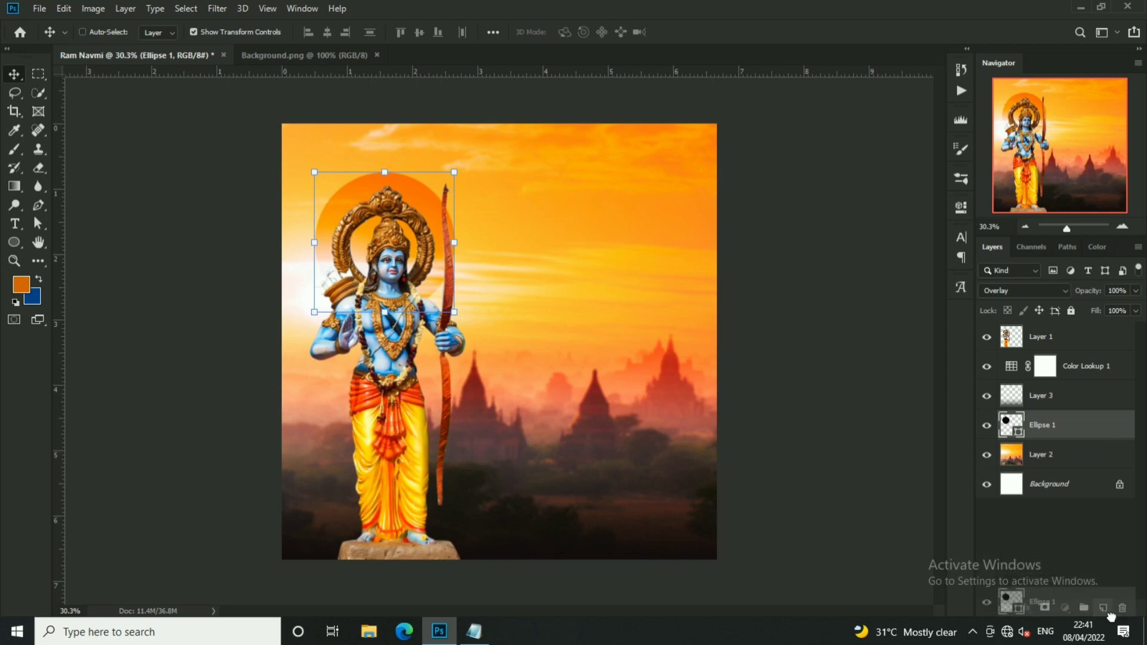
# Duplicate the circle layer and enlarge the original Ellipse 1 into an outer ring.
pyautogui.moveTo(1105, 438); pyautogui.dragTo(1103, 608)
pyautogui.click(1075, 457)
pyautogui.hotkey('ctrl', 't')
pyautogui.moveTo(454, 172); pyautogui.dragTo(473, 161)
pyautogui.press('Return')
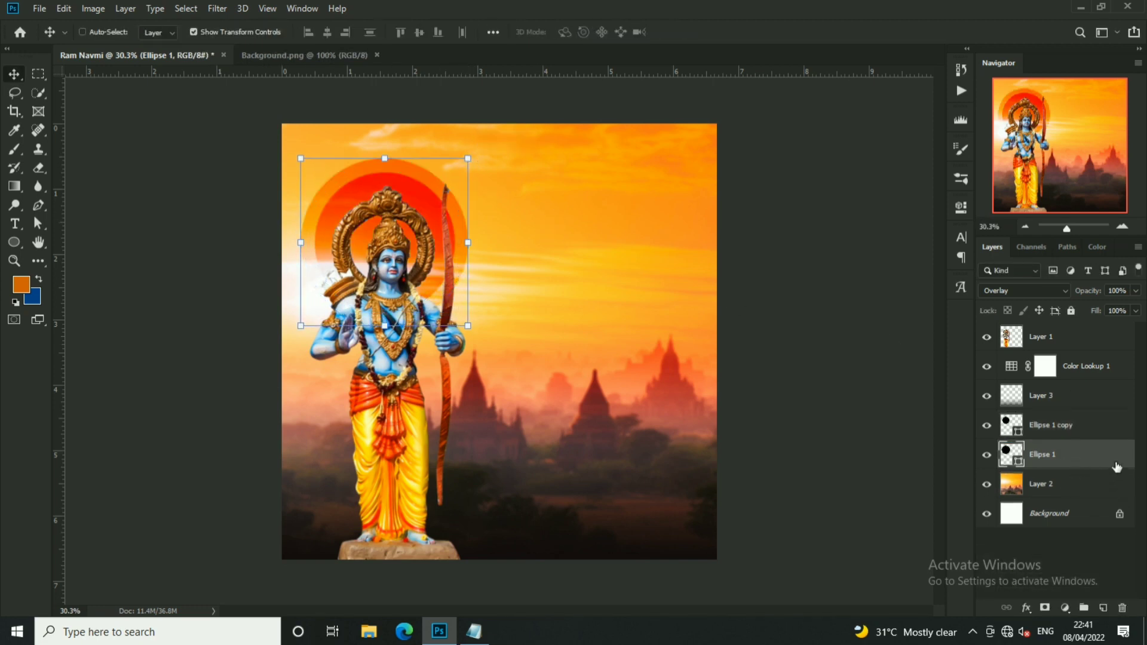
# Duplicate the circle again and enlarge Ellipse 1 into a wider outer ring.
pyautogui.moveTo(1116, 467); pyautogui.dragTo(1104, 607)
pyautogui.click(1063, 484)
pyautogui.hotkey('ctrl', 't')
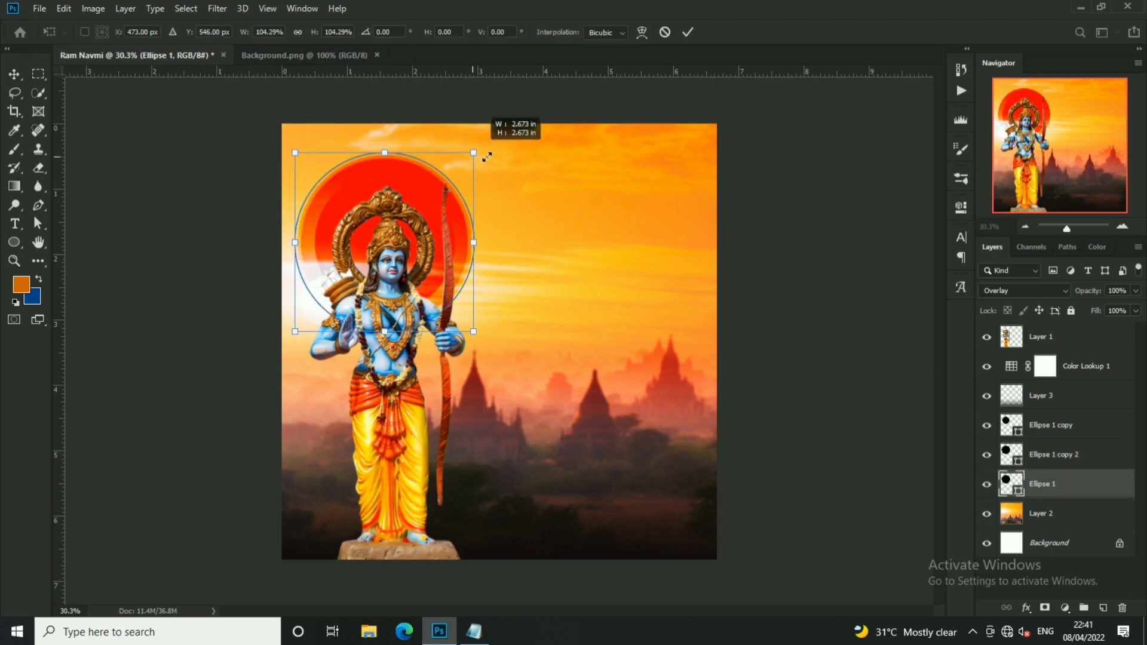
pyautogui.moveTo(468, 158); pyautogui.dragTo(500, 149)
pyautogui.press('Return')
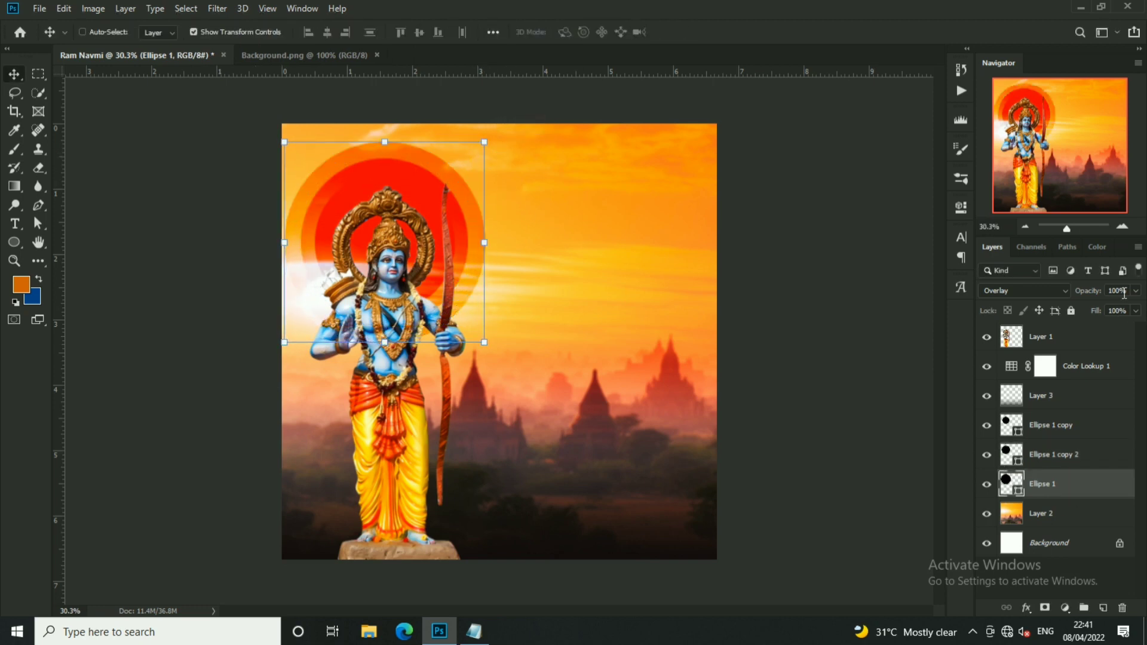
pyautogui.write('50')
# Set Ellipse 1 copy 2 to 50% opacity and shrink the outer ring slightly.
pyautogui.press('Return')
pyautogui.click(1087, 365)
pyautogui.click(1093, 463)
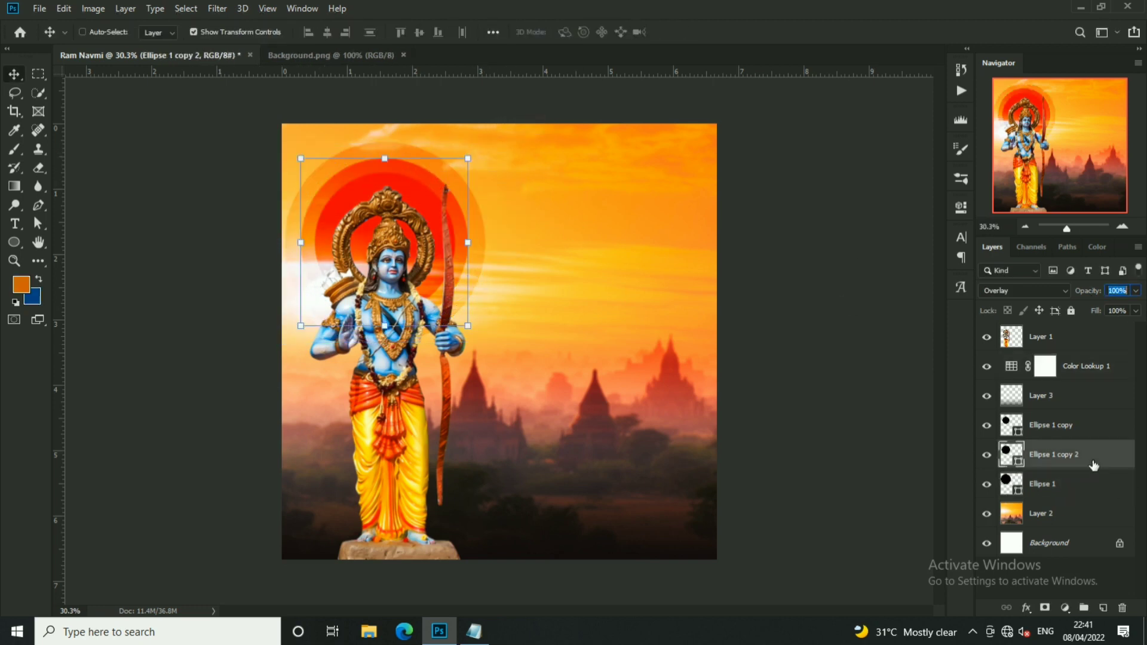
pyautogui.write('50')
pyautogui.press('Return')
pyautogui.hotkey('ctrl', '+')
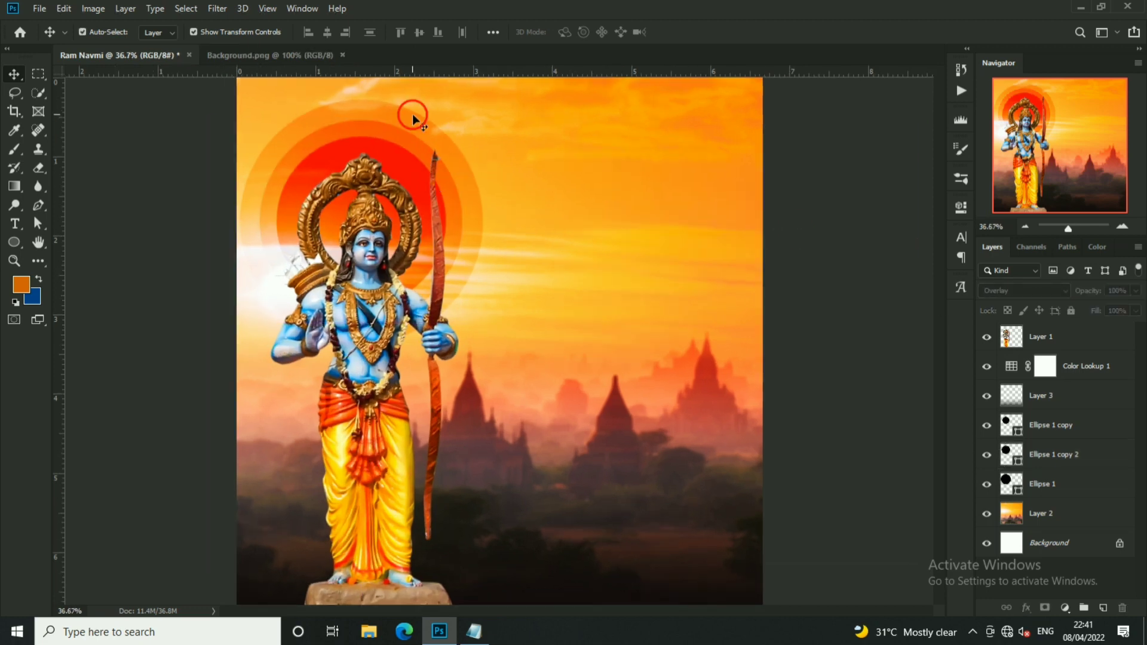
pyautogui.hotkey('alt', '[')
pyautogui.hotkey('ctrl', 't')
pyautogui.moveTo(494, 106); pyautogui.dragTo(489, 111)
pyautogui.press('Return')
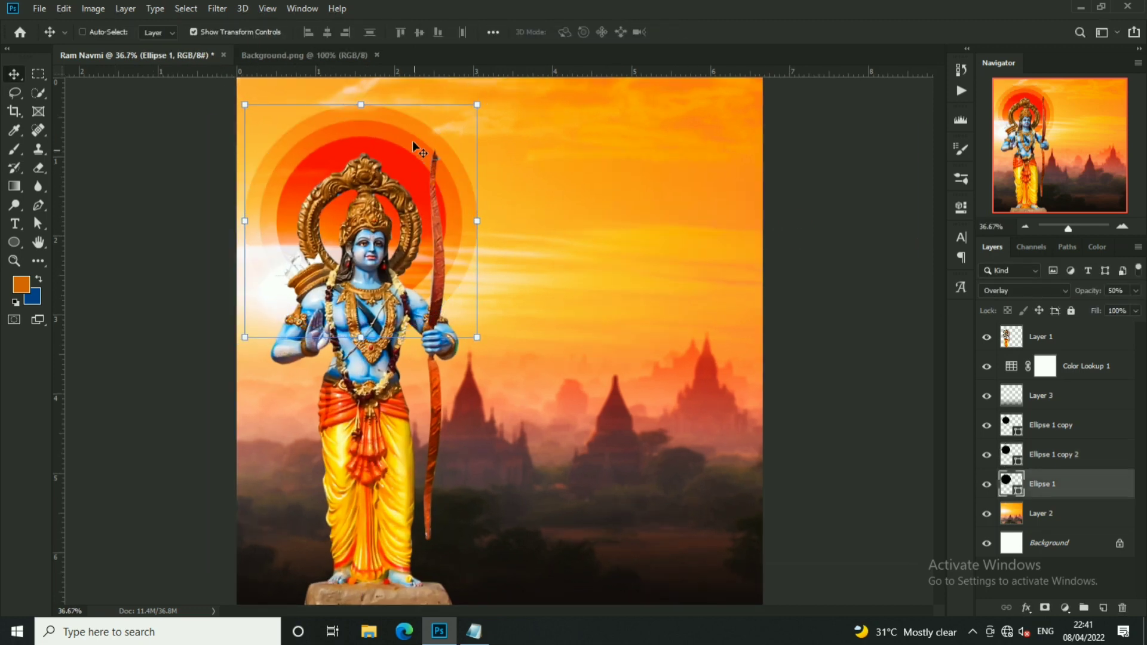
# Select all three ring layers and scale them together.
pyautogui.hotkey('alt', 'shift', ']')
pyautogui.hotkey('ctrl', 't')
pyautogui.press('Return')
pyautogui.hotkey('alt', ']')
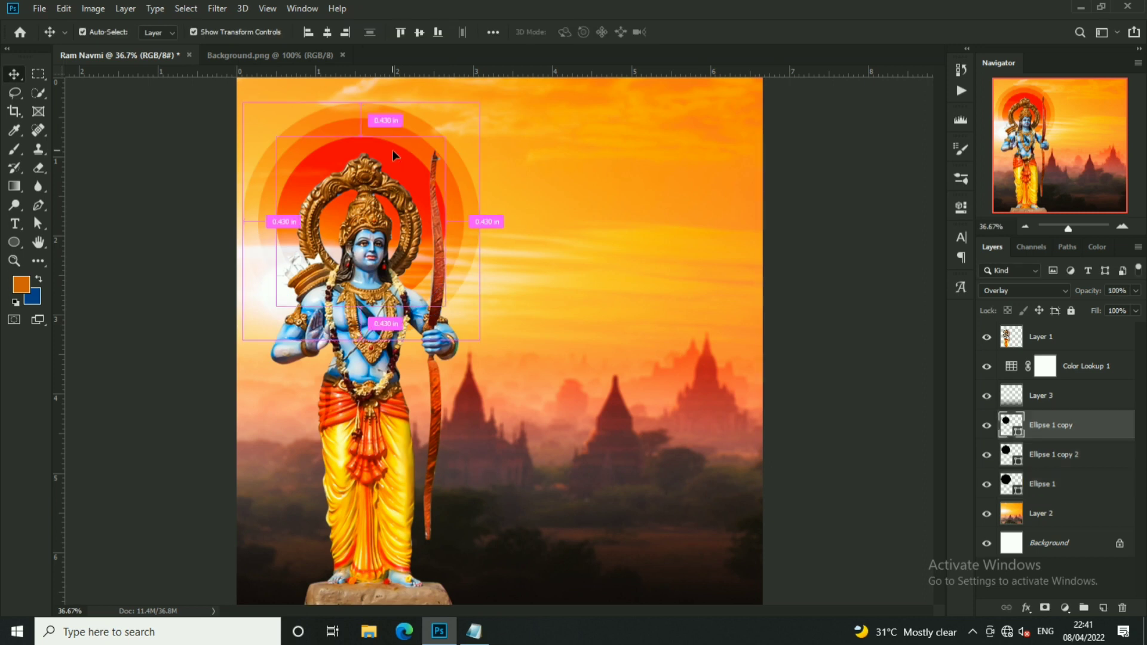
pyautogui.hotkey('ctrl', '-')
pyautogui.hotkey('alt', 'shift', '[')
pyautogui.hotkey('alt', 'shift', '[')
pyautogui.hotkey('ctrl', '-')
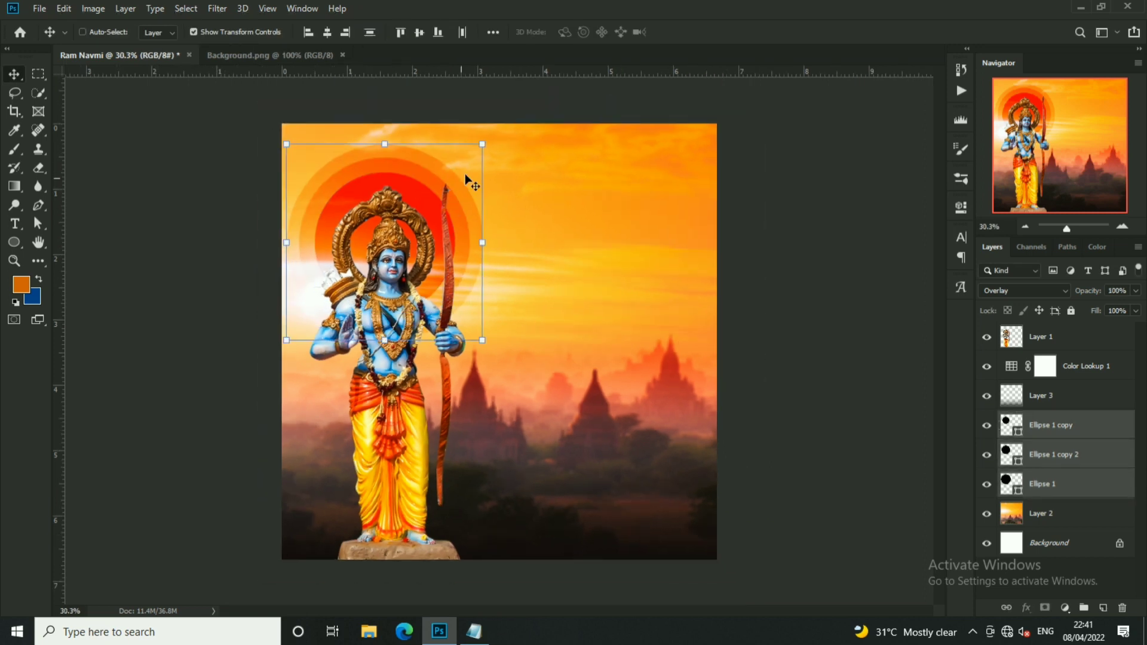
pyautogui.hotkey('ctrl', 't')
pyautogui.moveTo(482, 144)
pyautogui.mouseDown()
pyautogui.moveTo(495, 153)
pyautogui.moveTo(488, 140)
pyautogui.mouseUp()
pyautogui.press('Return')
pyautogui.hotkey('ctrl', 't')
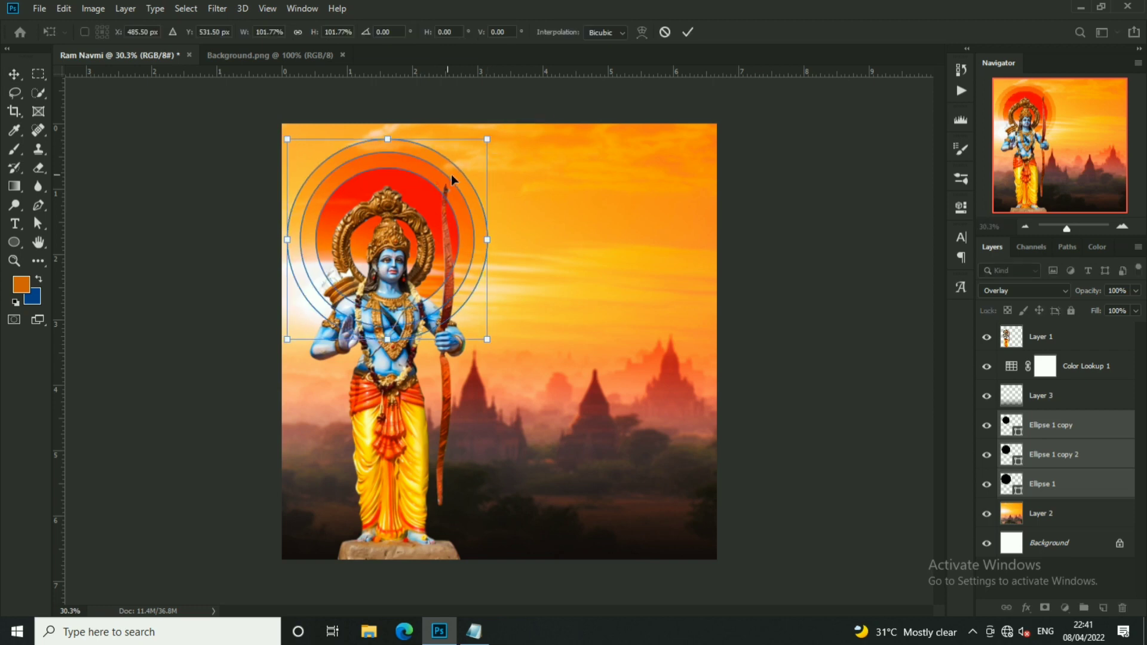
pyautogui.press('Return')
# Stretch the three rings taller and give them a slight tilt.
pyautogui.hotkey('ctrl', 't')
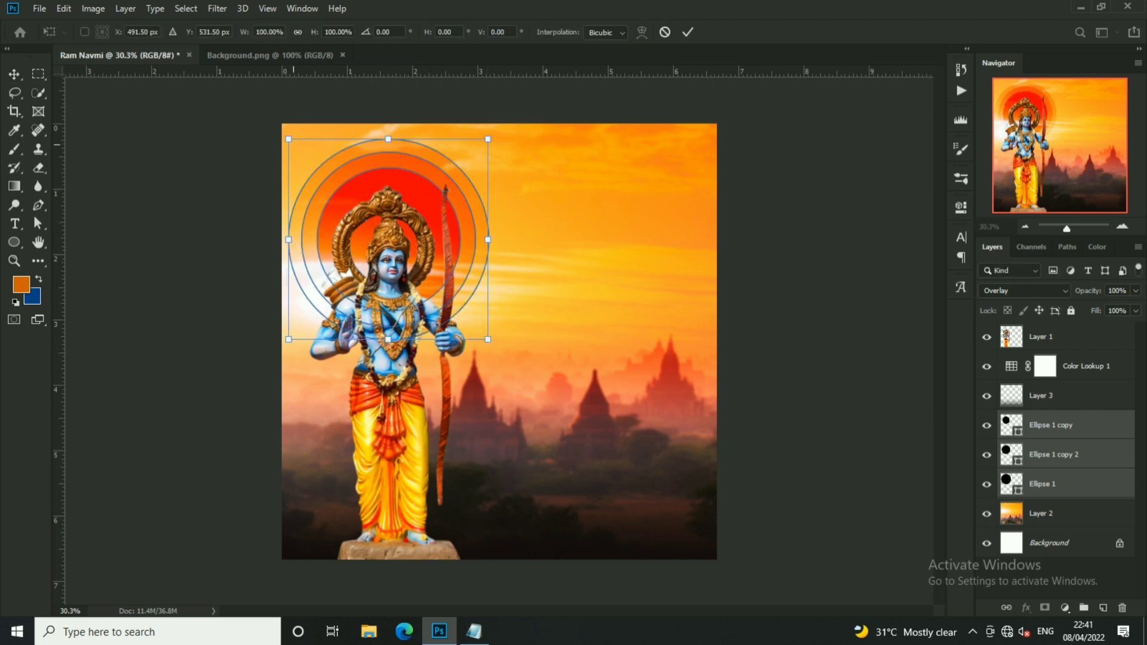
pyautogui.moveTo(289, 137); pyautogui.dragTo(289, 131)
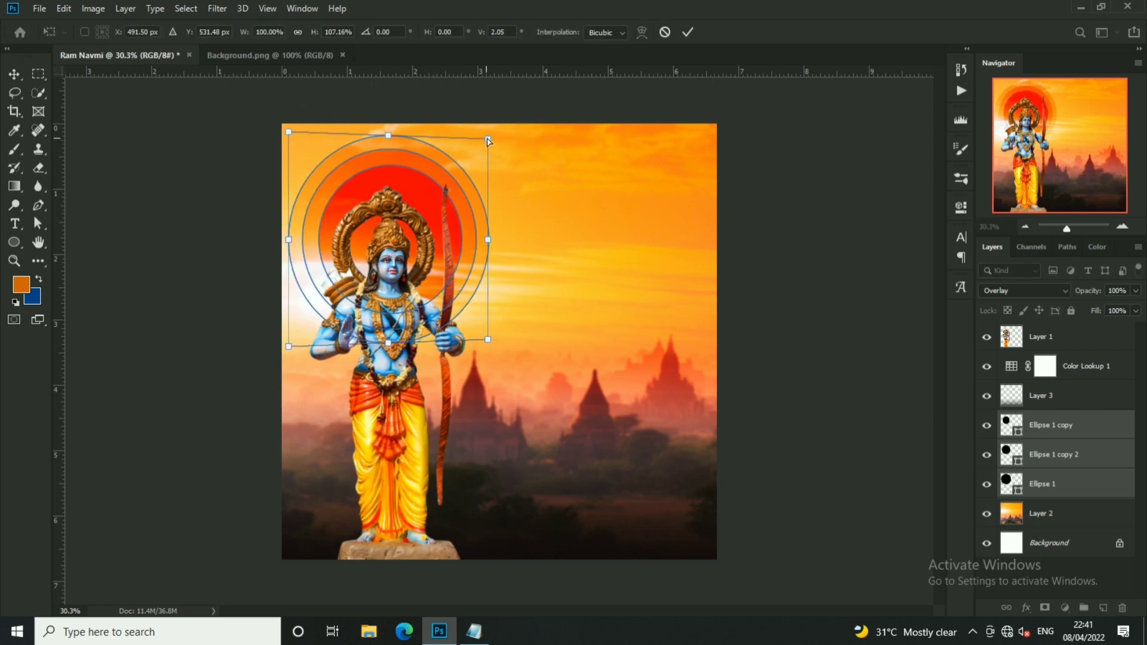
pyautogui.keyDown('ctrl'); pyautogui.moveTo(488, 140); pyautogui.dragTo(488, 138); pyautogui.keyUp('ctrl')
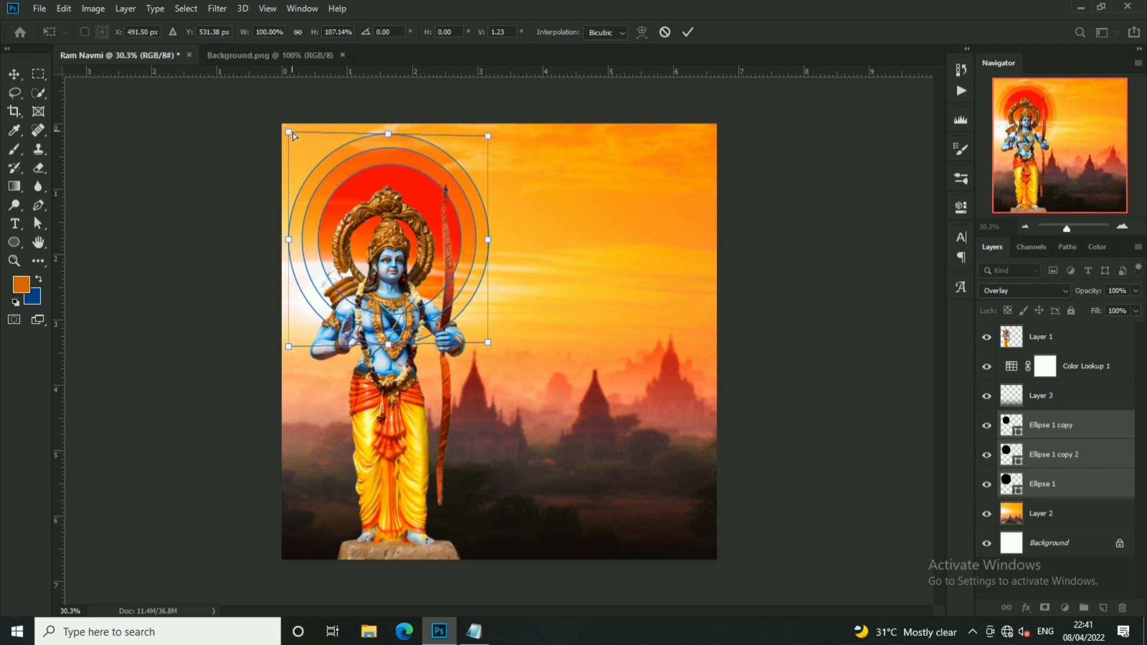
pyautogui.moveTo(488, 140); pyautogui.dragTo(488, 143)
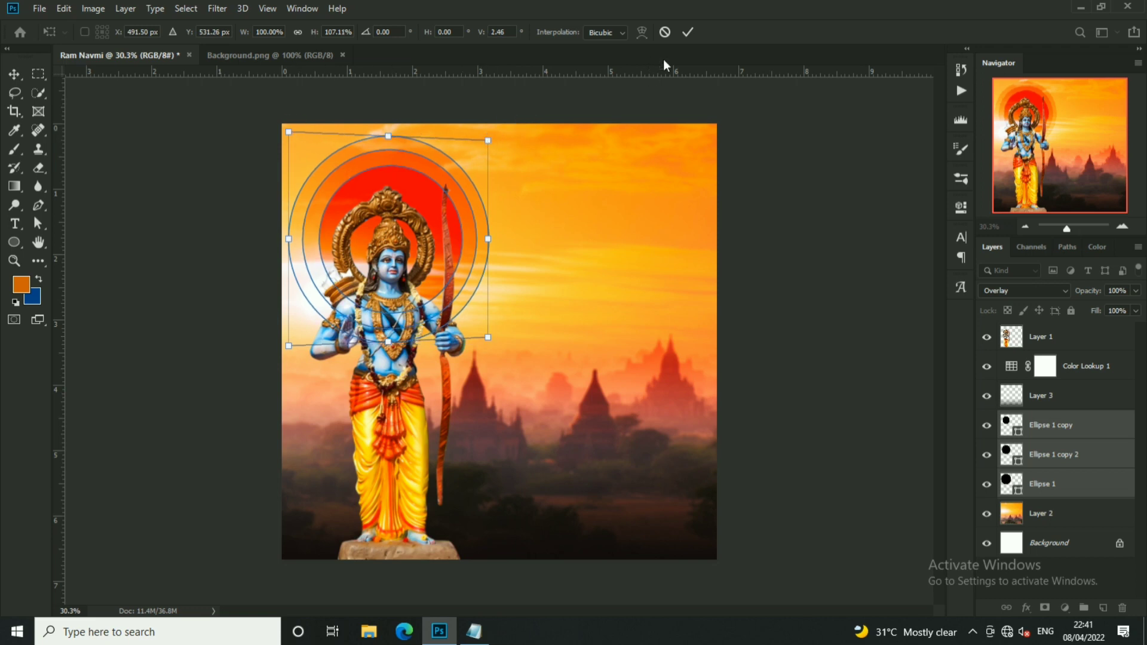
pyautogui.click(688, 31)
# Shrink the rings slightly and nudge them up and right behind the head.
pyautogui.hotkey('ctrl', 't')
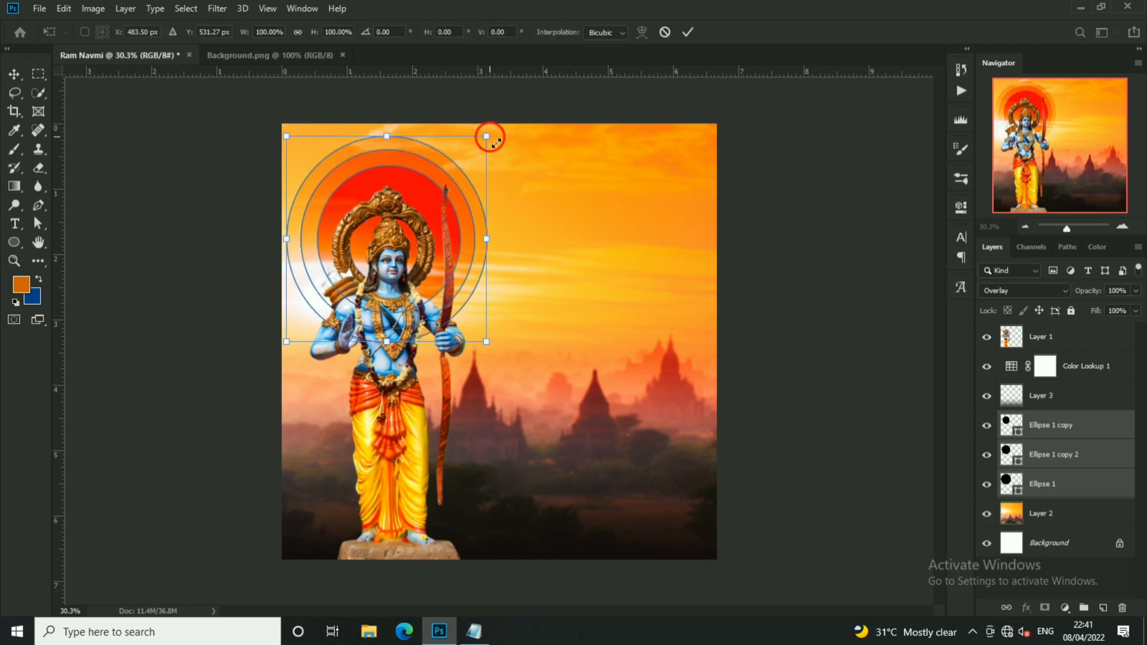
pyautogui.moveTo(488, 136); pyautogui.dragTo(483, 140)
pyautogui.press('Return')
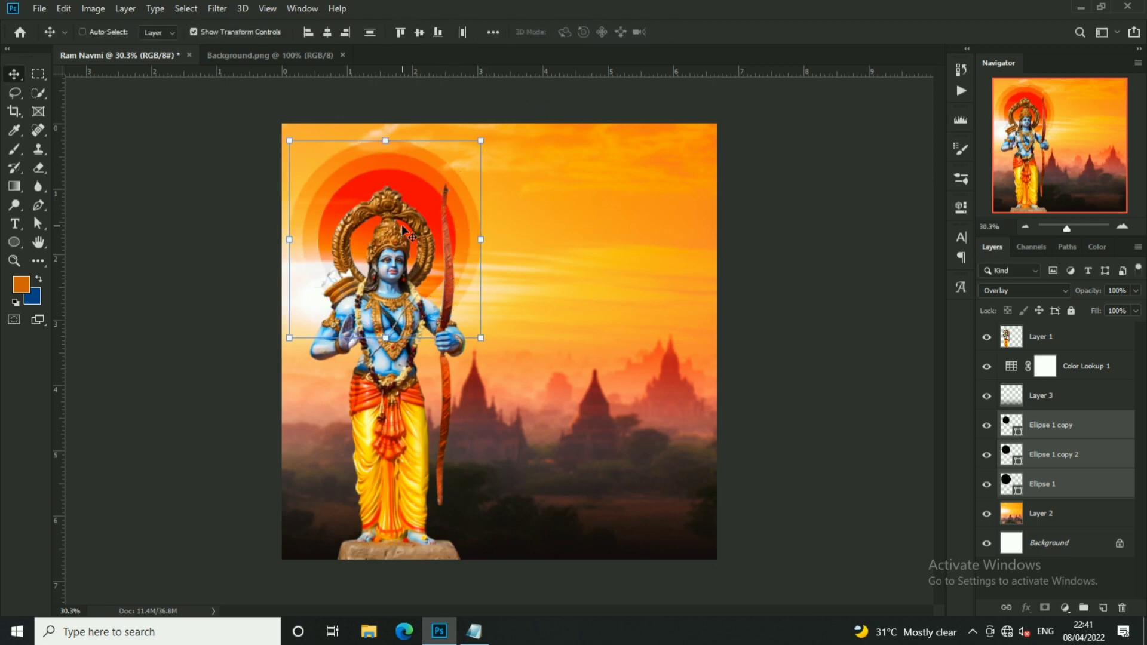
pyautogui.hotkey('shift', 'Left')
pyautogui.hotkey('shift', 'Left')
pyautogui.hotkey('shift', 'Left')
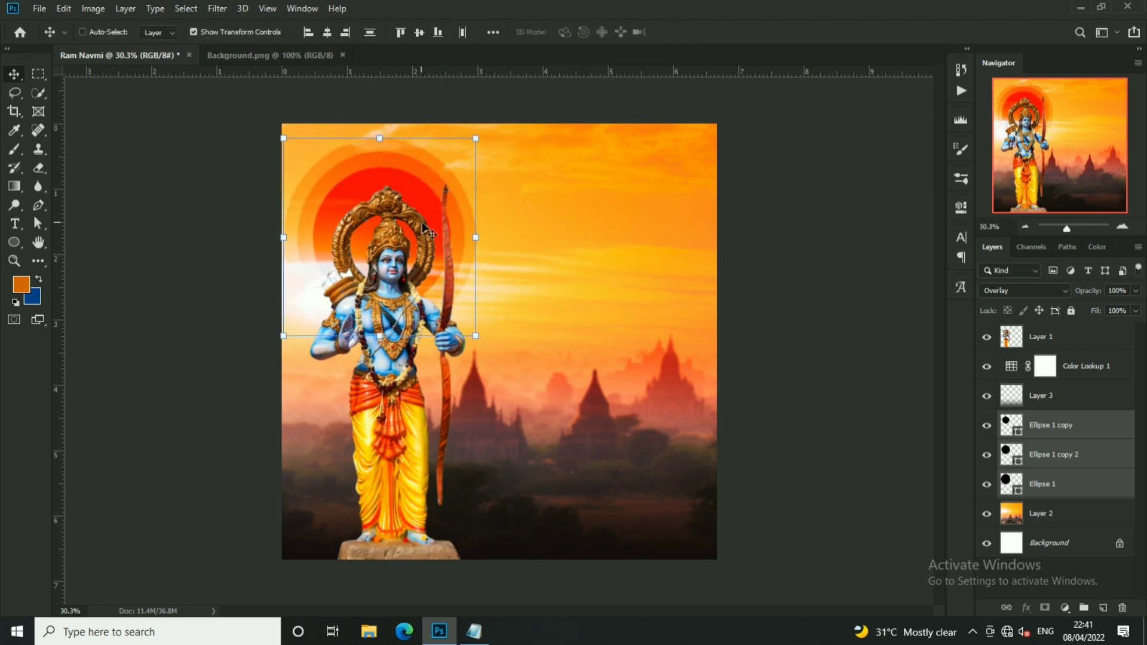
pyautogui.hotkey('shift', 'Up')
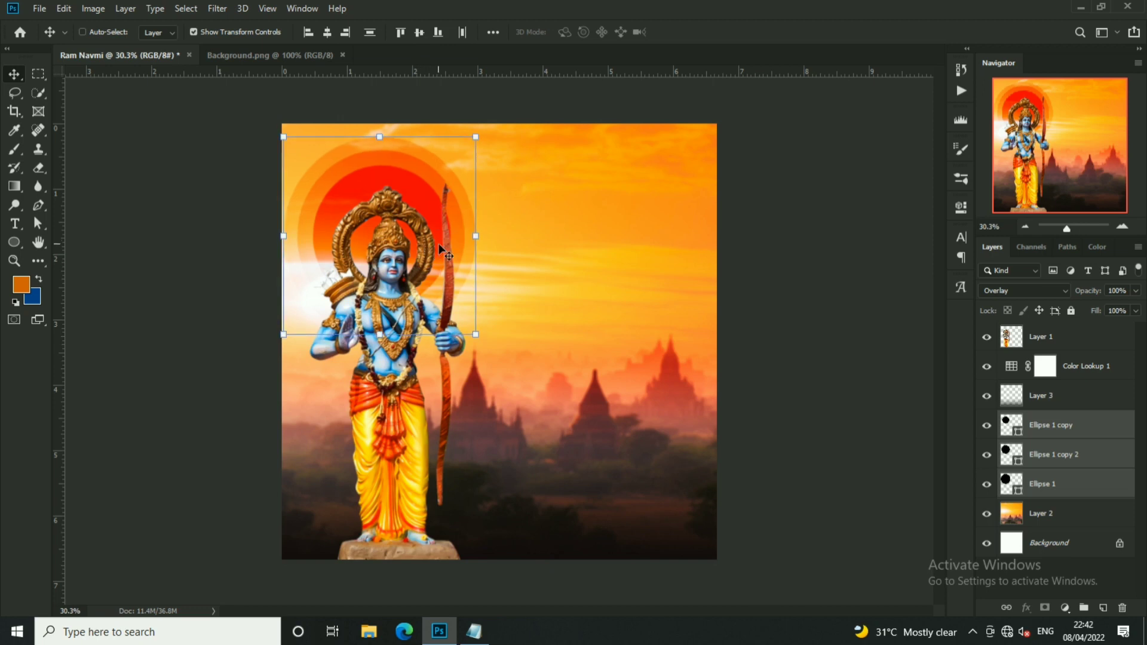
pyautogui.hotkey('shift', 'Right')
# Check the Lord Ram figure and sunset background layers, then reselect the top sun ring.
pyautogui.keyDown('ctrl'); pyautogui.click(394, 238); pyautogui.keyUp('ctrl')
pyautogui.hotkey('ctrl', 't')
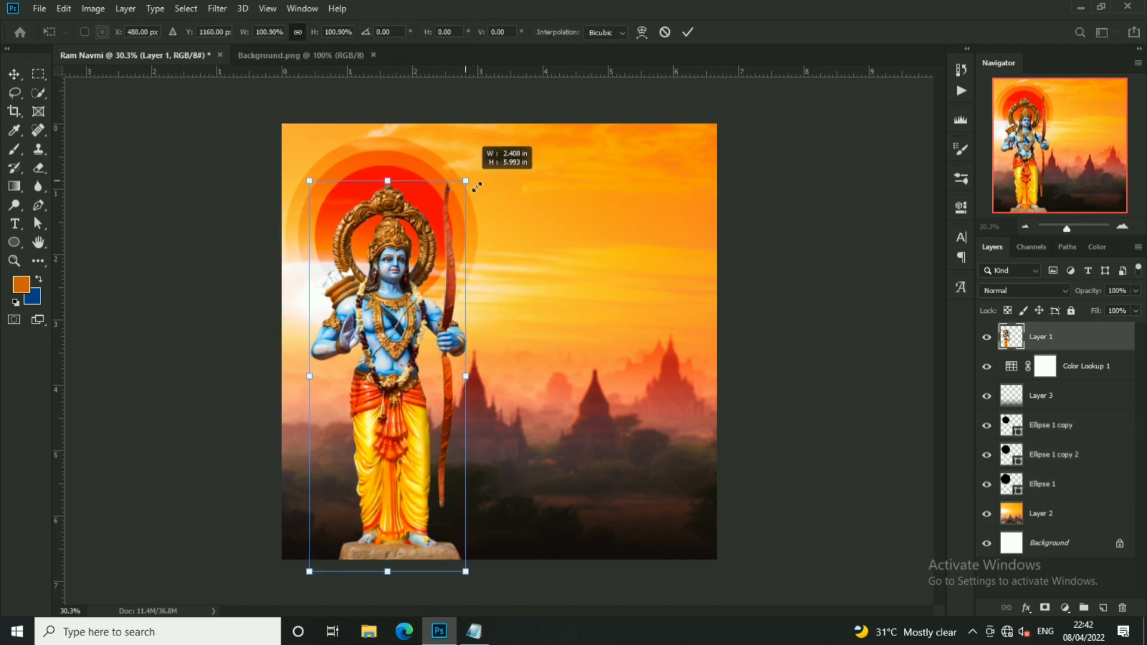
pyautogui.press('Return')
pyautogui.rightClick(549, 233)
pyautogui.click(559, 235)
pyautogui.keyDown('ctrl'); pyautogui.click(676, 335); pyautogui.keyUp('ctrl')
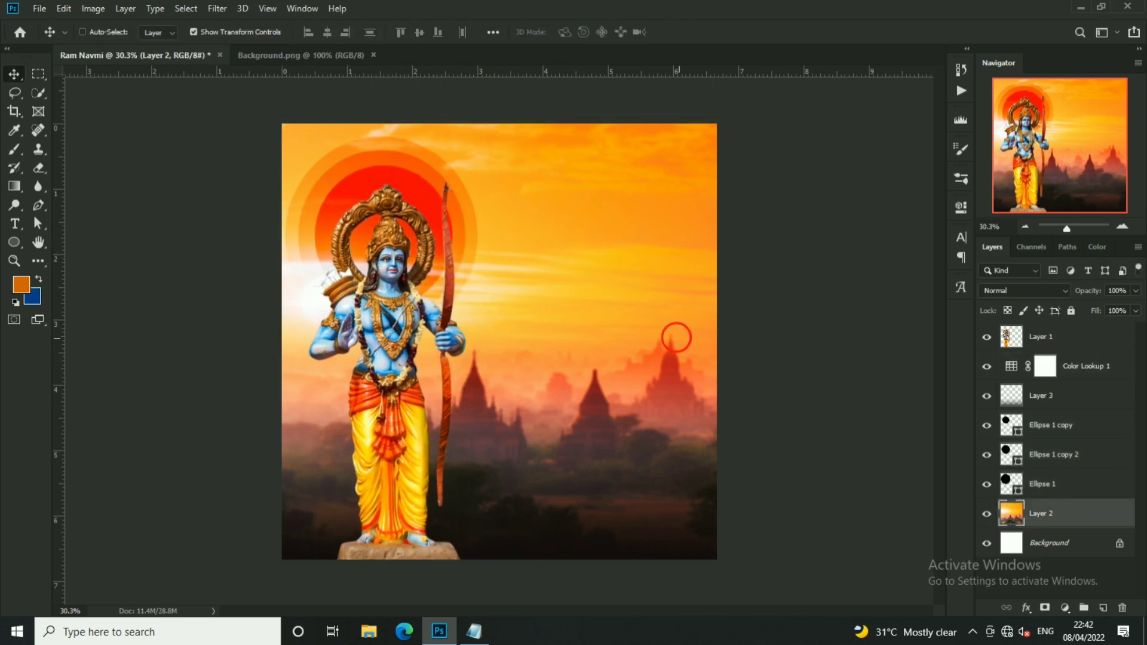
pyautogui.moveTo(675, 335)
pyautogui.mouseDown()
pyautogui.moveTo(689, 341)
pyautogui.moveTo(629, 336)
pyautogui.moveTo(623, 305)
pyautogui.mouseUp()
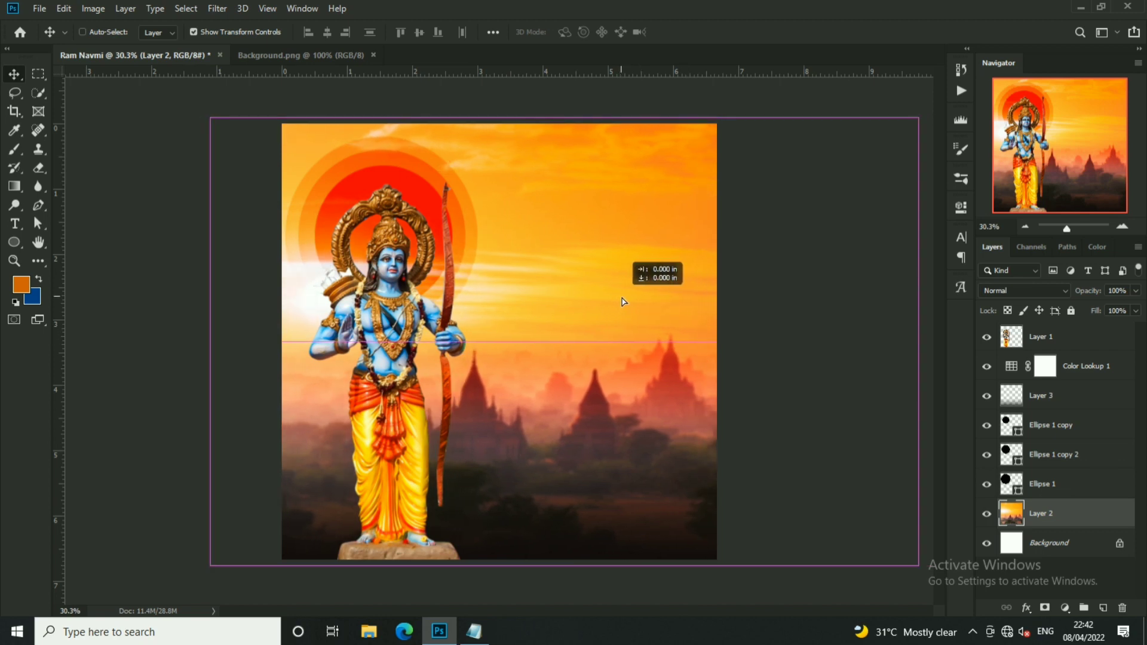
pyautogui.keyDown('ctrl'); pyautogui.click(406, 222); pyautogui.keyUp('ctrl')
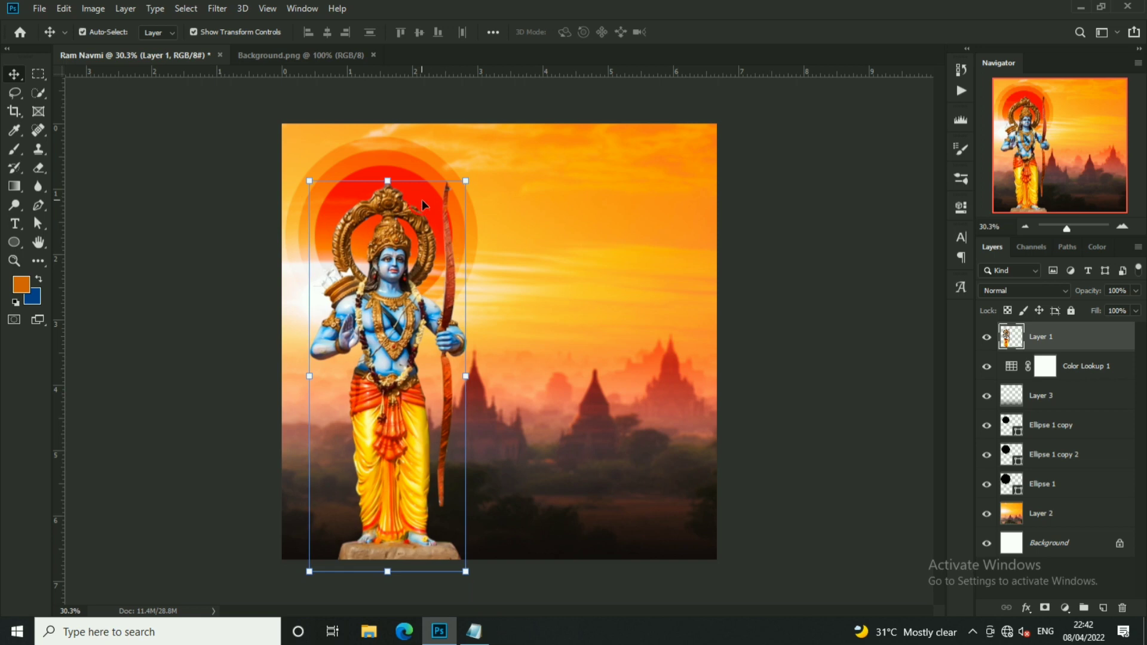
pyautogui.keyDown('ctrl'); pyautogui.click(441, 216); pyautogui.keyUp('ctrl')
# Open light.jpg, bring it into the Ram Navmi poster and blend it in Screen mode.
pyautogui.click(39, 9)
pyautogui.click(59, 36)
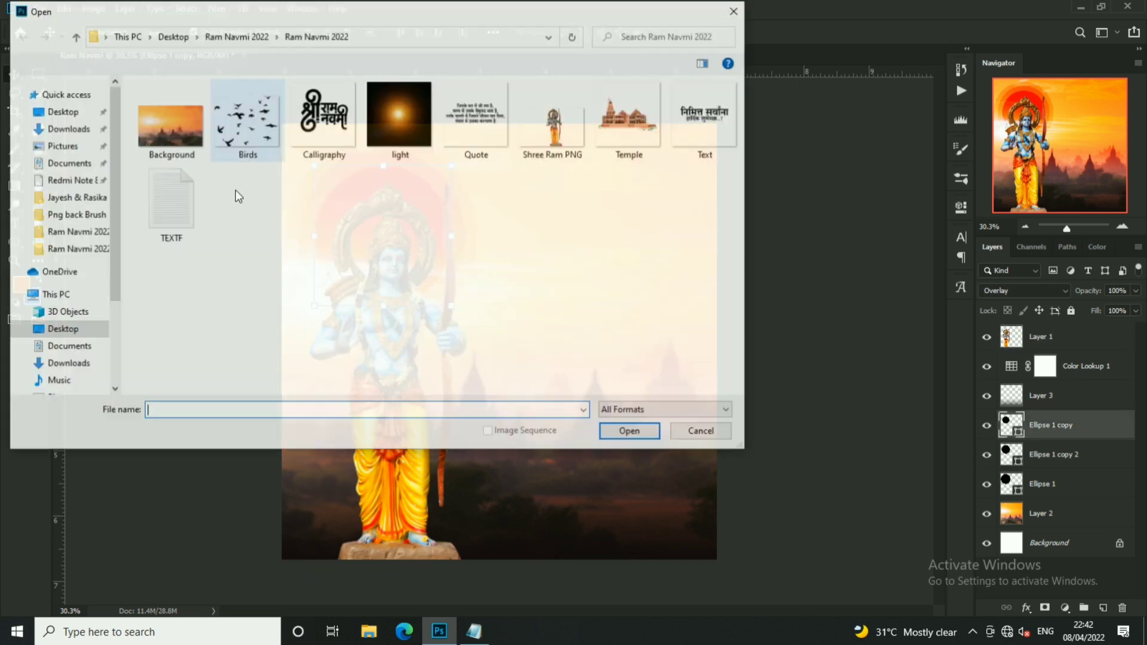
pyautogui.click(402, 114)
pyautogui.doubleClick(401, 113)
pyautogui.moveTo(431, 210); pyautogui.dragTo(389, 131)
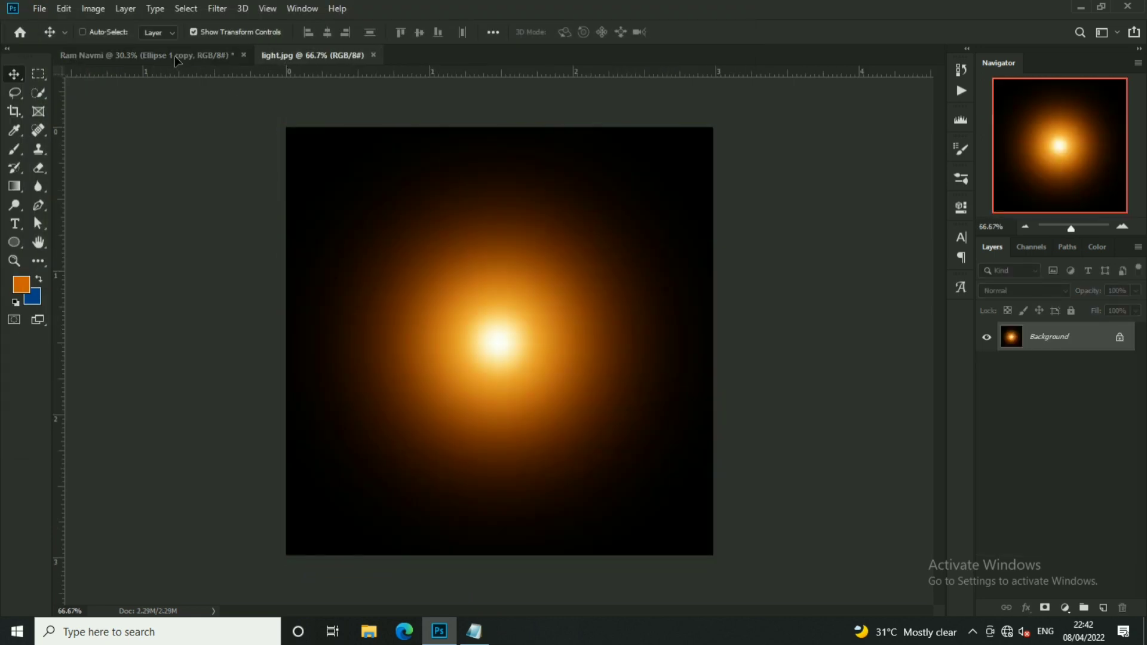
pyautogui.click(1023, 290)
pyautogui.click(1009, 367)
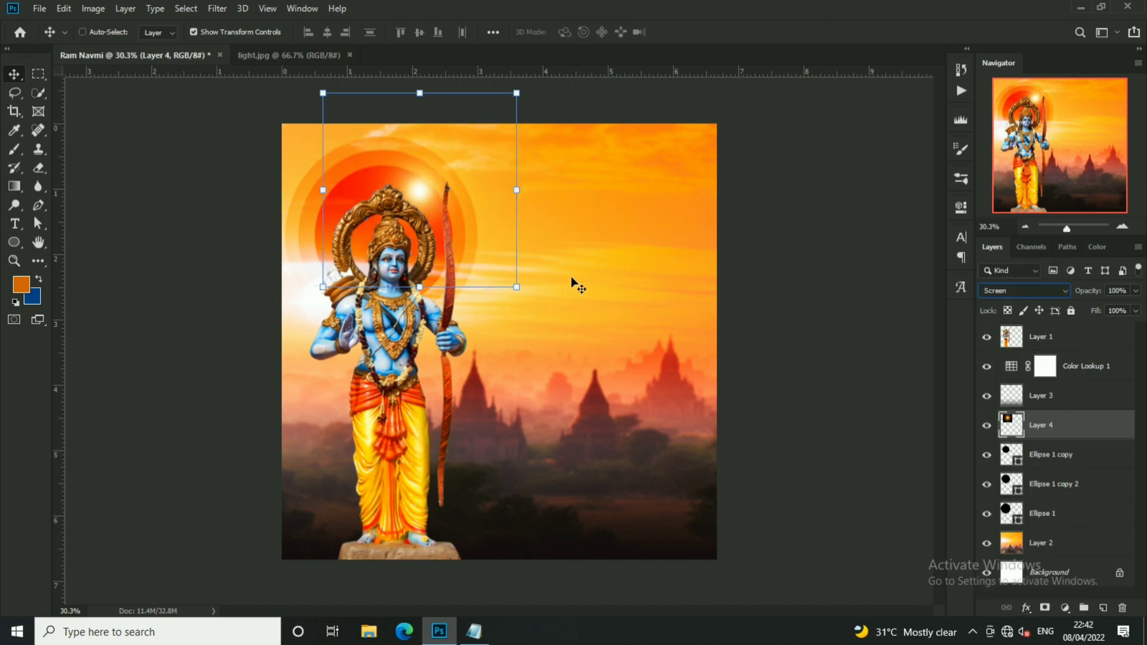
# Enlarge the glow over the sun and stack its layer above Color Lookup 1.
pyautogui.moveTo(490, 238); pyautogui.dragTo(457, 284)
pyautogui.moveTo(491, 148); pyautogui.dragTo(519, 120)
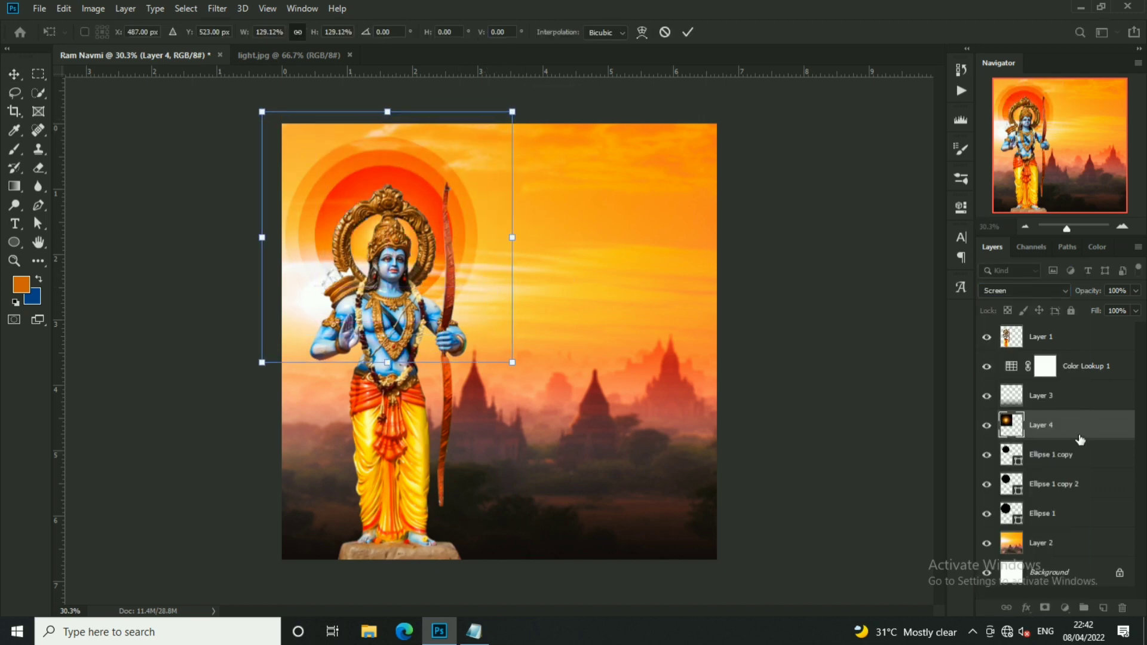
pyautogui.moveTo(1075, 427); pyautogui.dragTo(1072, 366)
pyautogui.moveTo(471, 173); pyautogui.dragTo(471, 184)
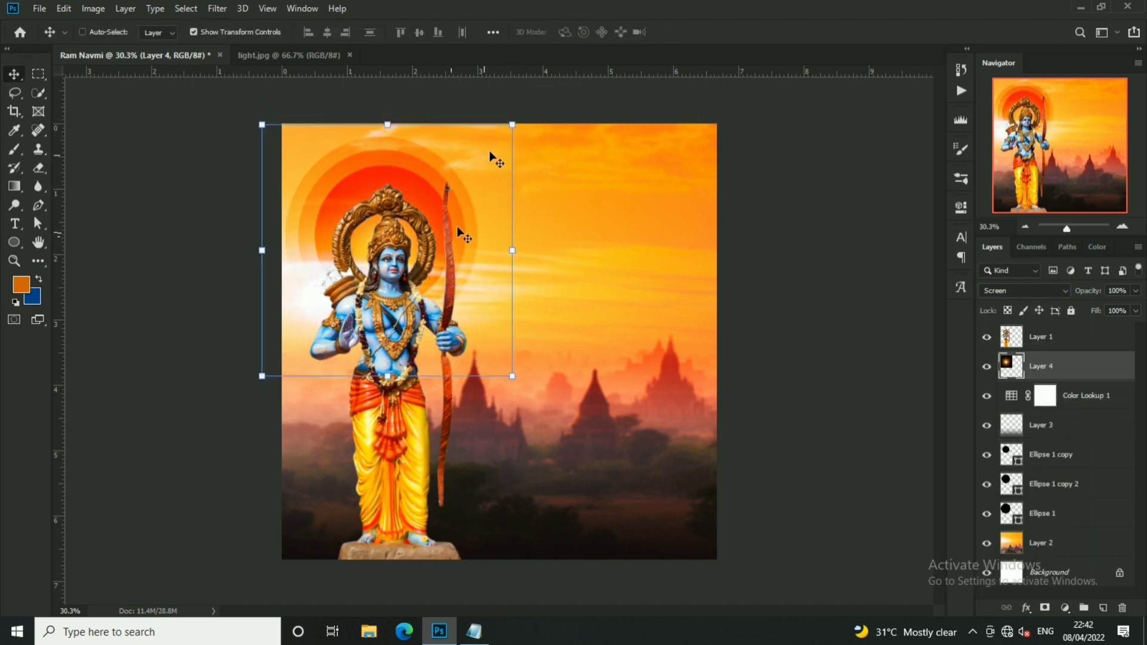
pyautogui.moveTo(512, 123); pyautogui.dragTo(525, 109)
pyautogui.press('Return')
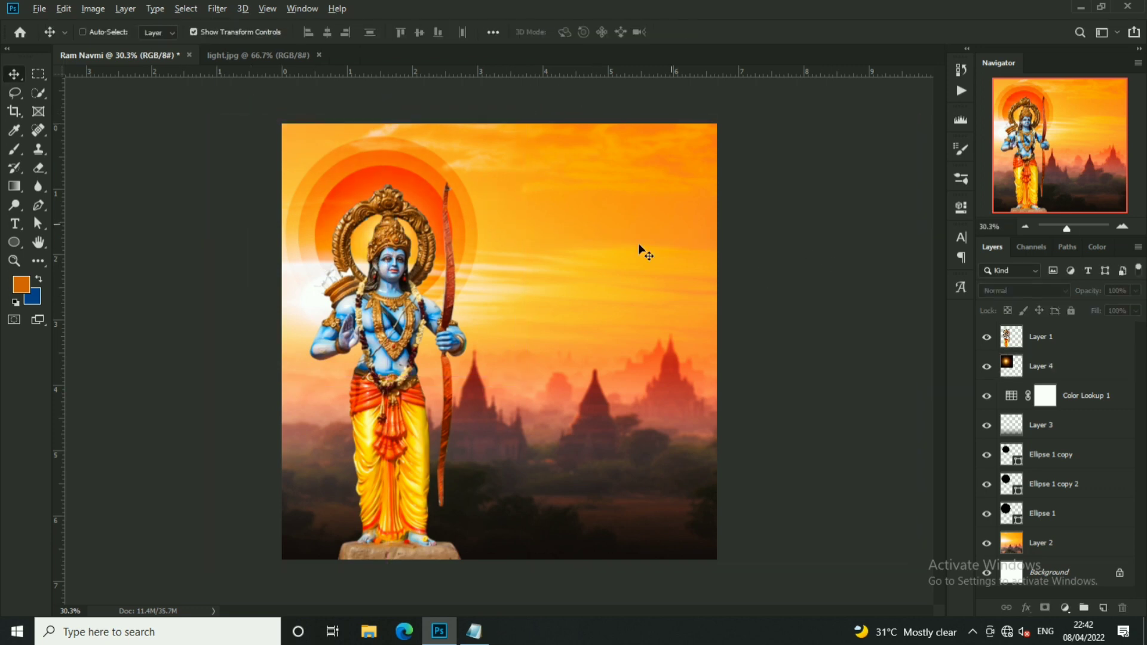
pyautogui.scroll(1, 504, 561)
pyautogui.keyDown('ctrl'); pyautogui.click(585, 375); pyautogui.keyUp('ctrl')
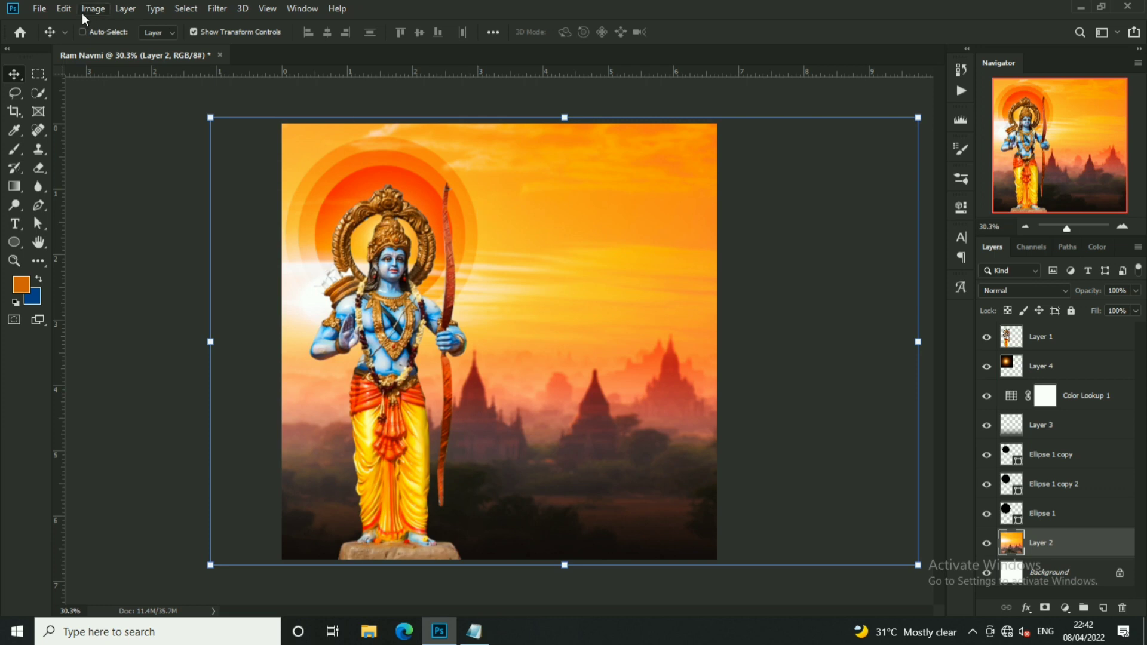
# Open Temple.png and bring it into the Ram Navmi poster.
pyautogui.click(39, 9)
pyautogui.click(54, 34)
pyautogui.click(630, 120)
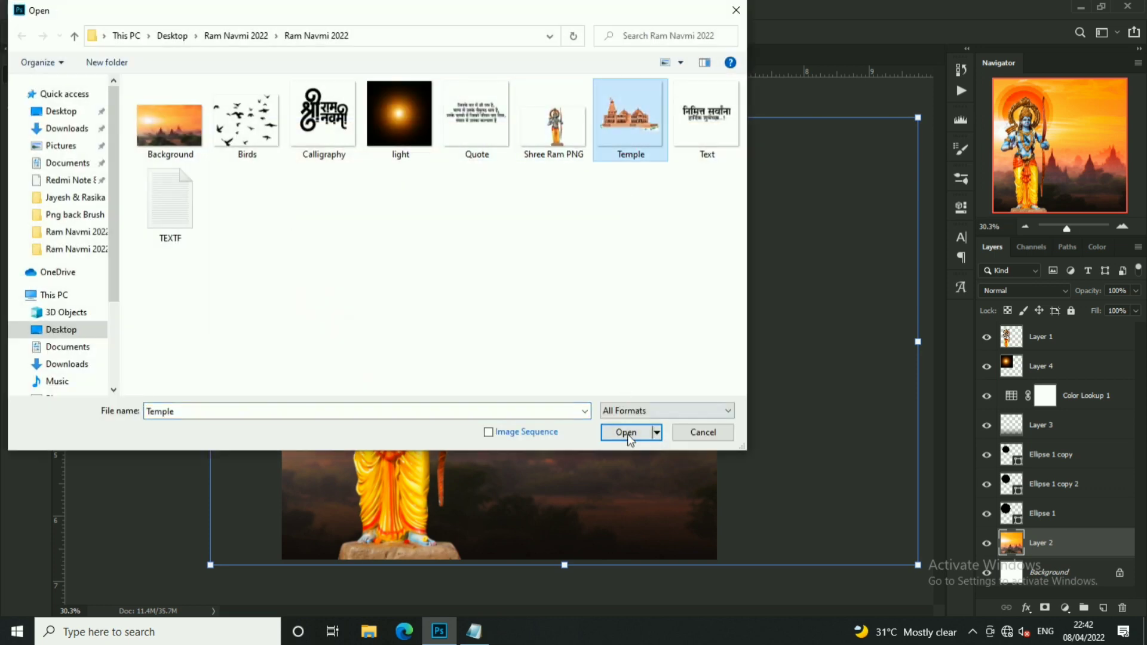
pyautogui.click(626, 432)
pyautogui.moveTo(436, 215); pyautogui.dragTo(442, 380)
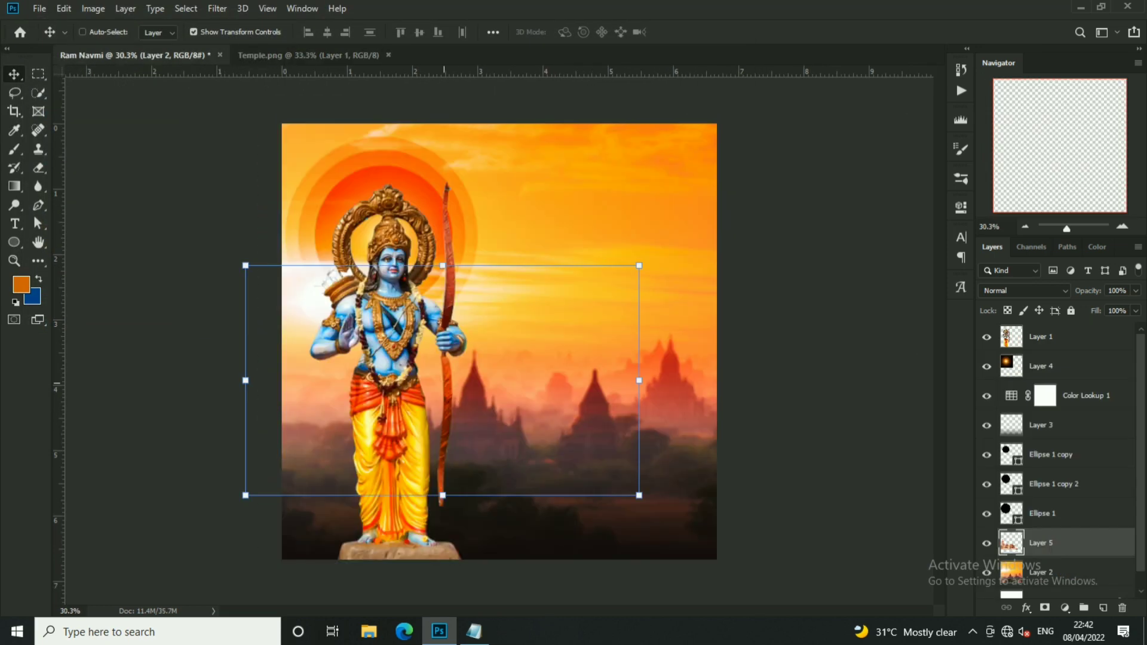
# Scale the temple down and place it in the lower left corner.
pyautogui.scroll(-1, 1085, 548)
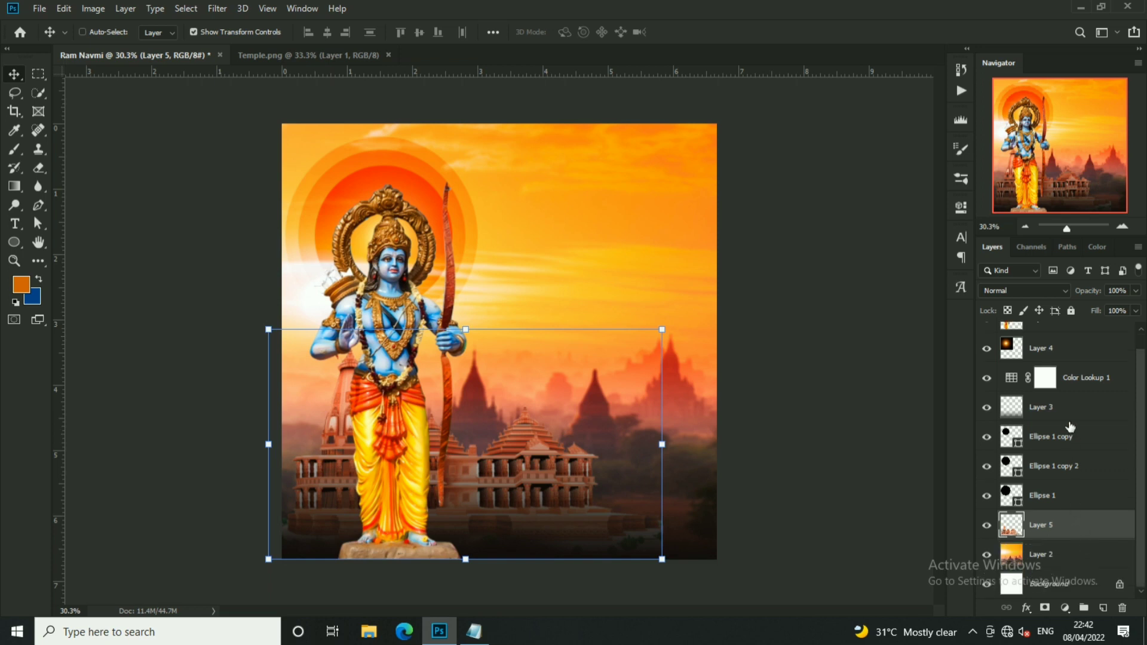
pyautogui.moveTo(660, 333); pyautogui.dragTo(548, 384)
pyautogui.moveTo(486, 451)
pyautogui.mouseDown()
pyautogui.moveTo(495, 464)
pyautogui.moveTo(537, 404)
pyautogui.moveTo(566, 405)
pyautogui.moveTo(588, 385)
pyautogui.mouseUp()
pyautogui.press('Return')
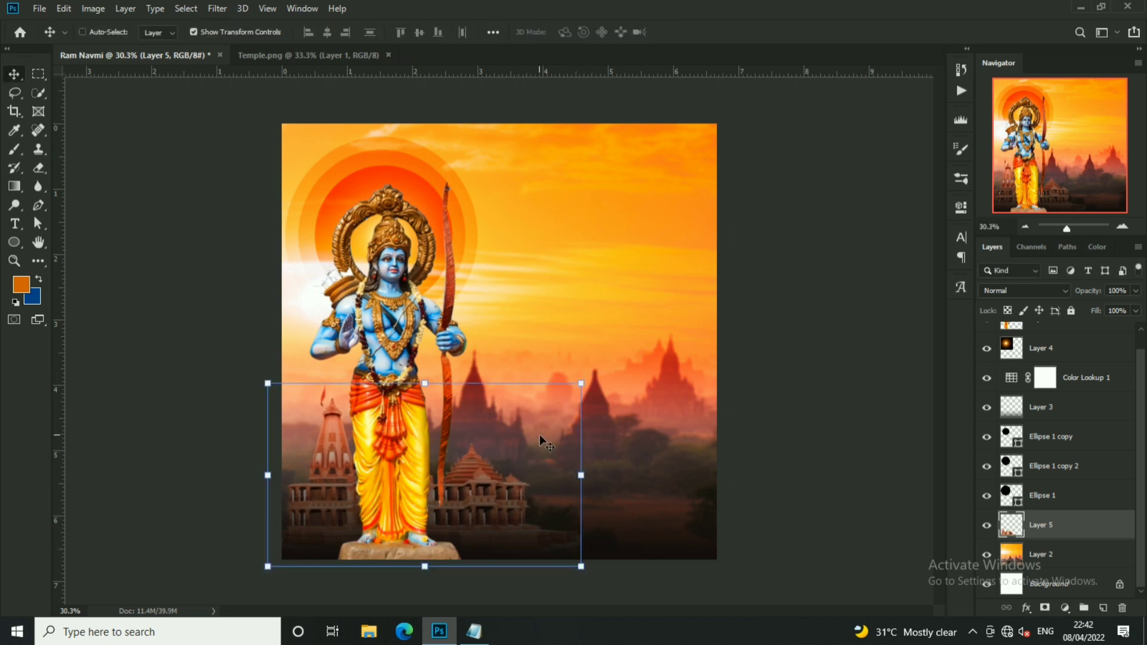
pyautogui.click(1046, 564)
# Raise the sunset background's Levels black input to 13.
pyautogui.click(93, 8)
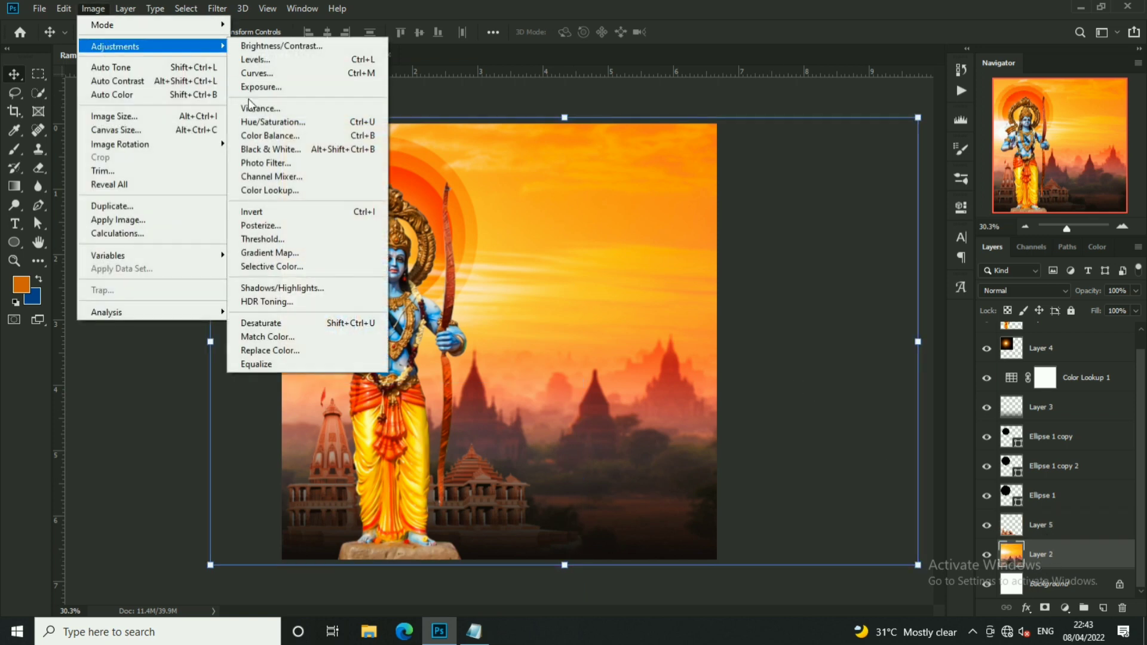
pyautogui.click(255, 60)
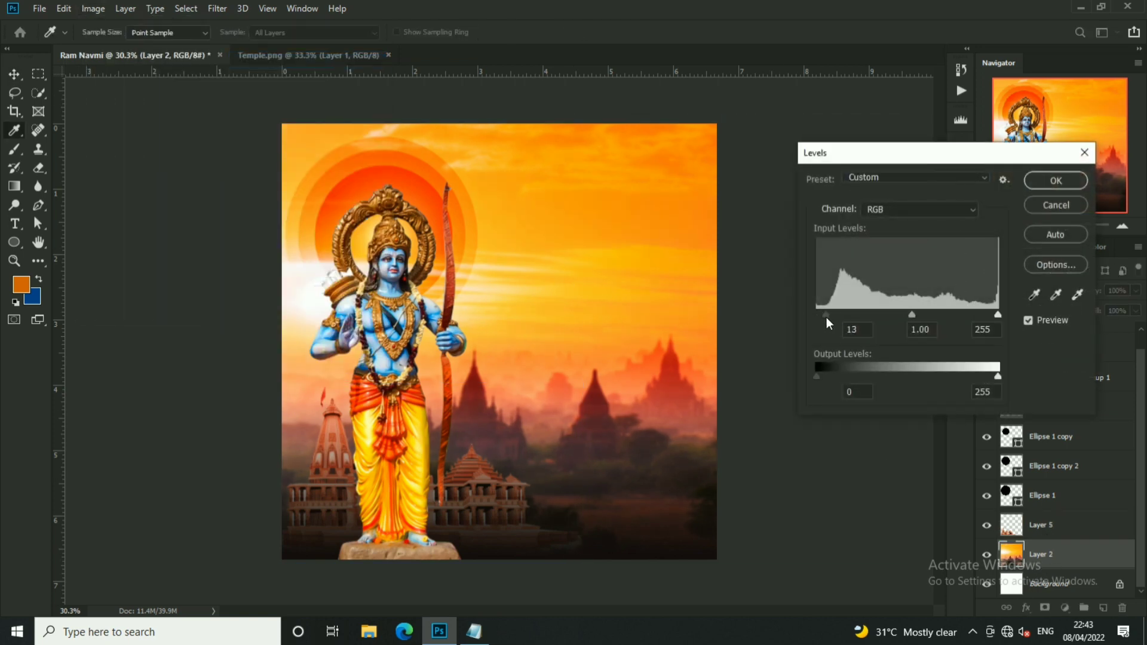
pyautogui.click(1056, 180)
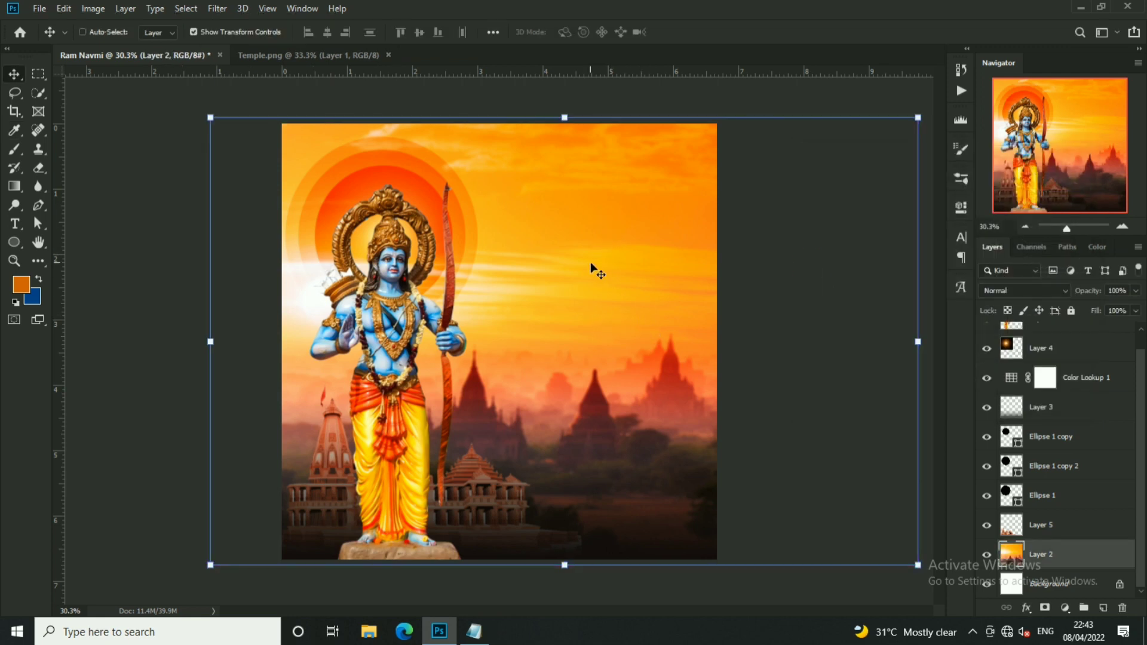
# Close the separate Temple.png document and check the Notepad text notes.
pyautogui.click(387, 56)
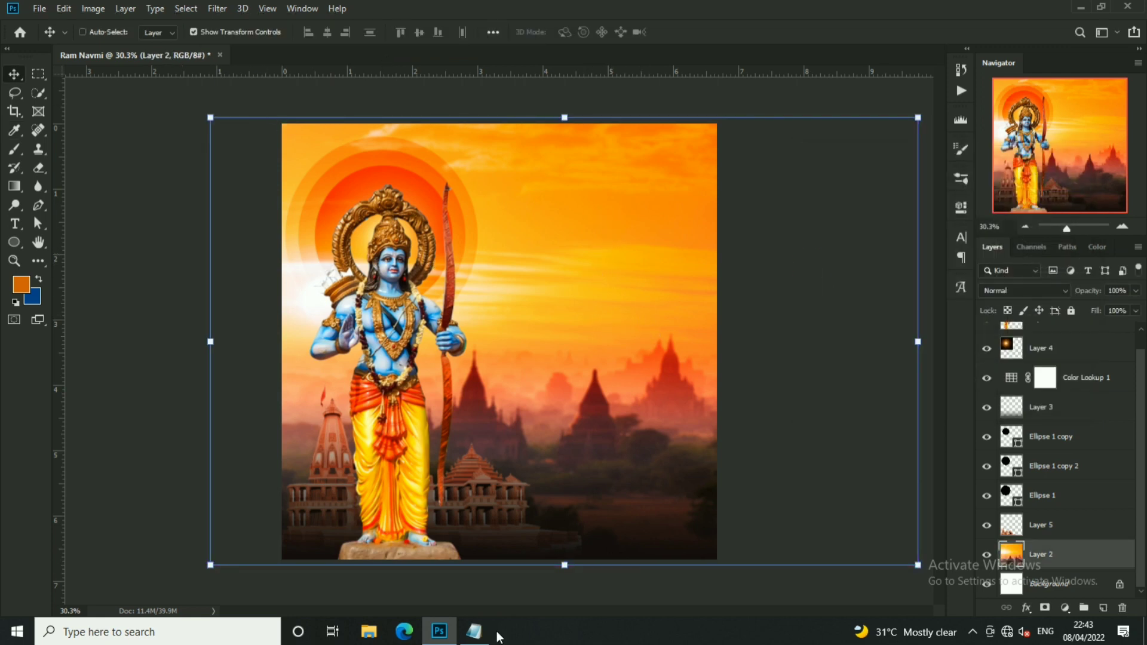
pyautogui.click(474, 632)
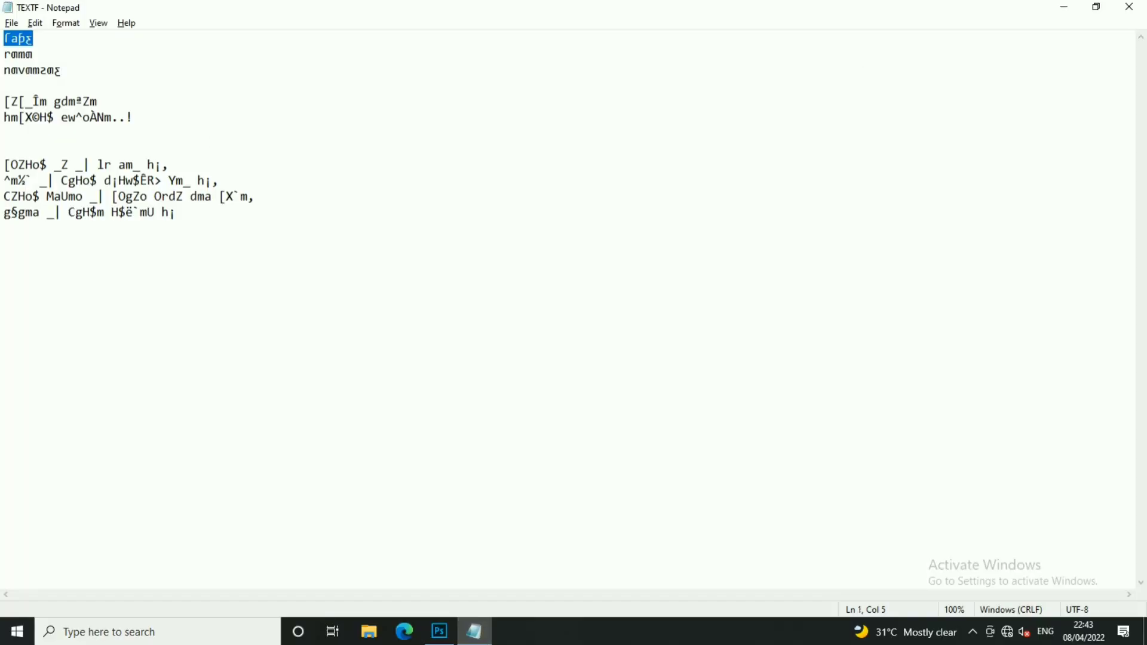
pyautogui.click(1064, 7)
pyautogui.click(16, 223)
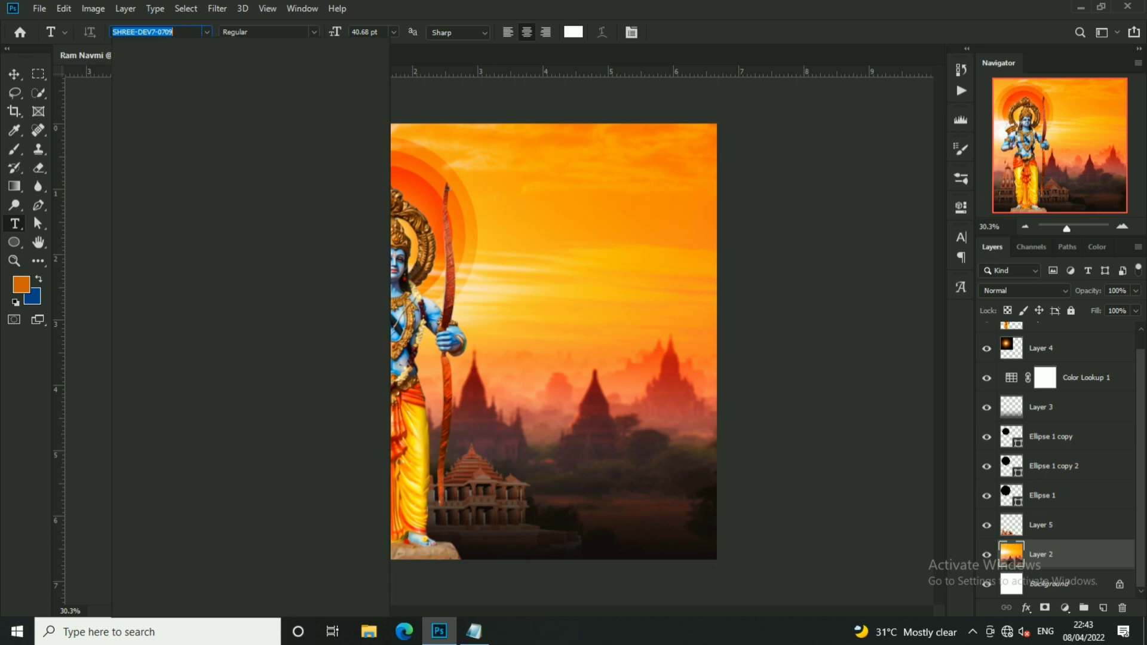
# Type श्री in the DGFont calligraphy font at about 175 pt in the sky.
pyautogui.write('DG')
pyautogui.click(243, 117)
pyautogui.click(537, 263)
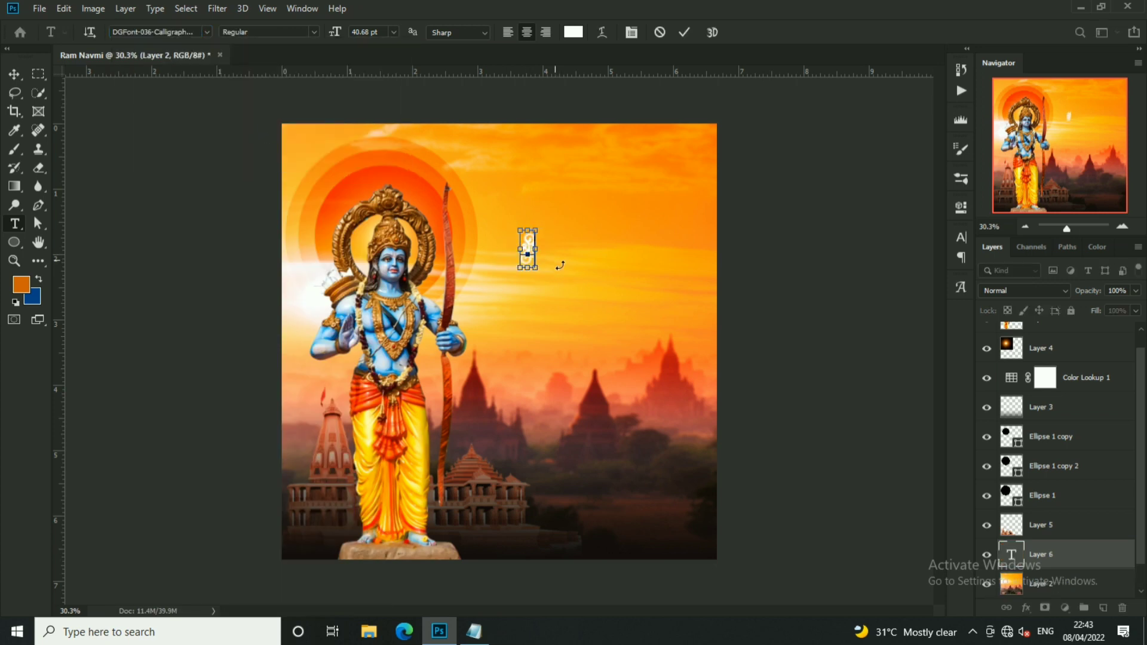
pyautogui.moveTo(339, 34); pyautogui.dragTo(438, 43)
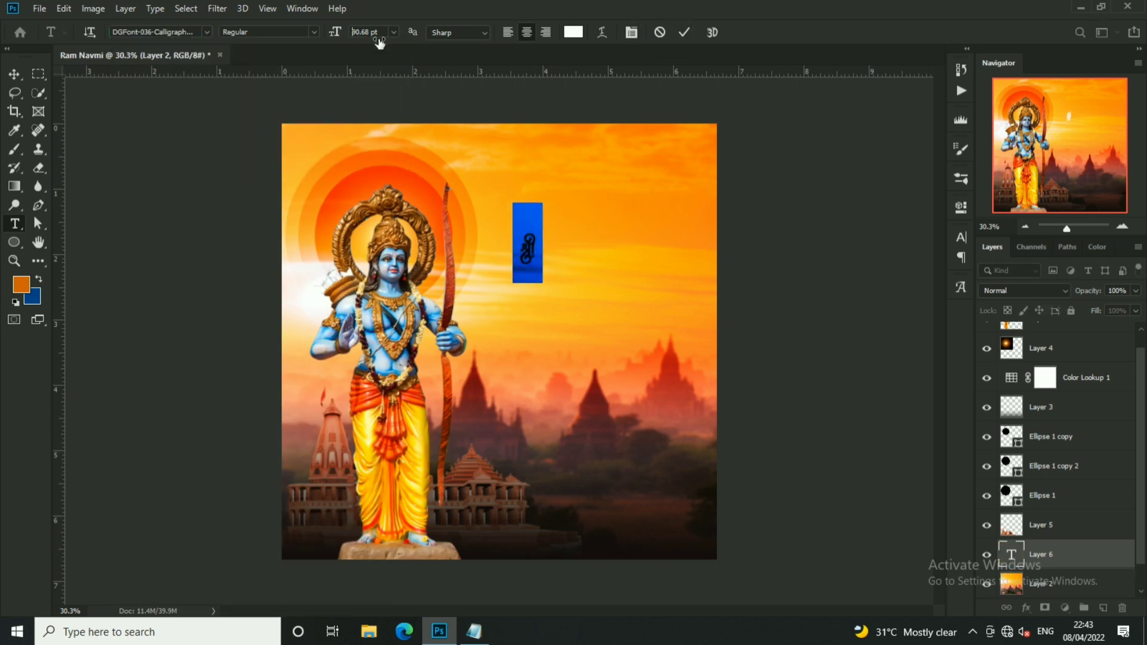
pyautogui.click(684, 32)
# Enlarge and reposition श्री, then paste राम from the notes into a copied text layer.
pyautogui.press('v')
pyautogui.moveTo(540, 208)
pyautogui.mouseDown()
pyautogui.moveTo(542, 289)
pyautogui.moveTo(543, 250)
pyautogui.mouseUp()
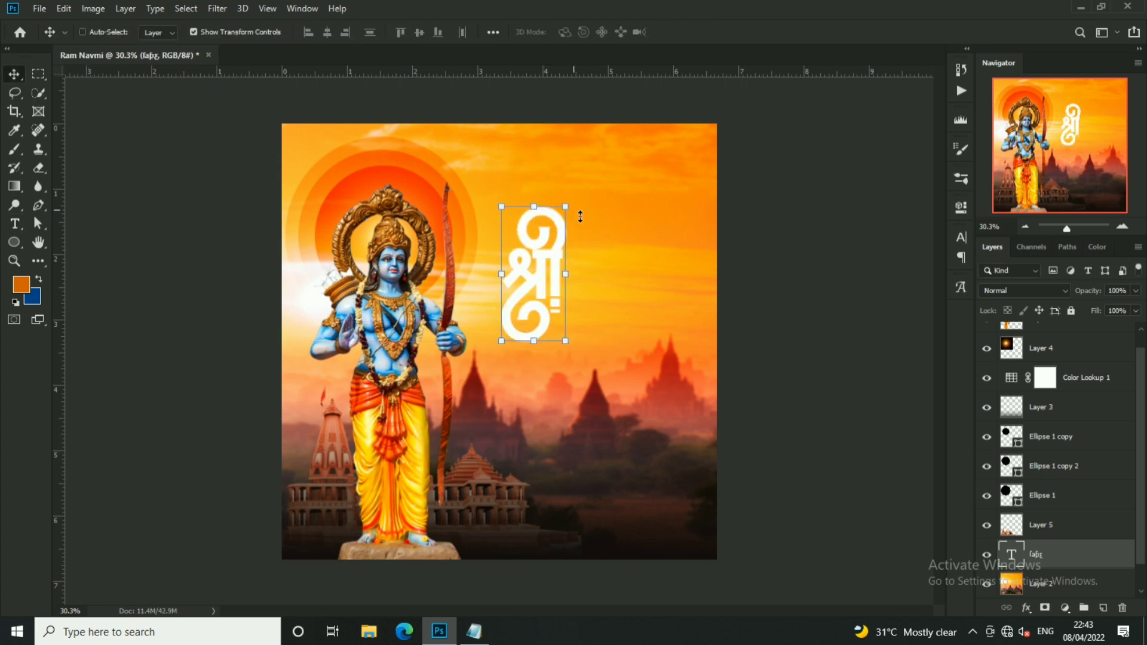
pyautogui.moveTo(552, 193); pyautogui.dragTo(564, 179)
pyautogui.press('Return')
pyautogui.moveTo(553, 281)
pyautogui.mouseDown()
pyautogui.moveTo(566, 265)
pyautogui.moveTo(627, 257)
pyautogui.mouseUp()
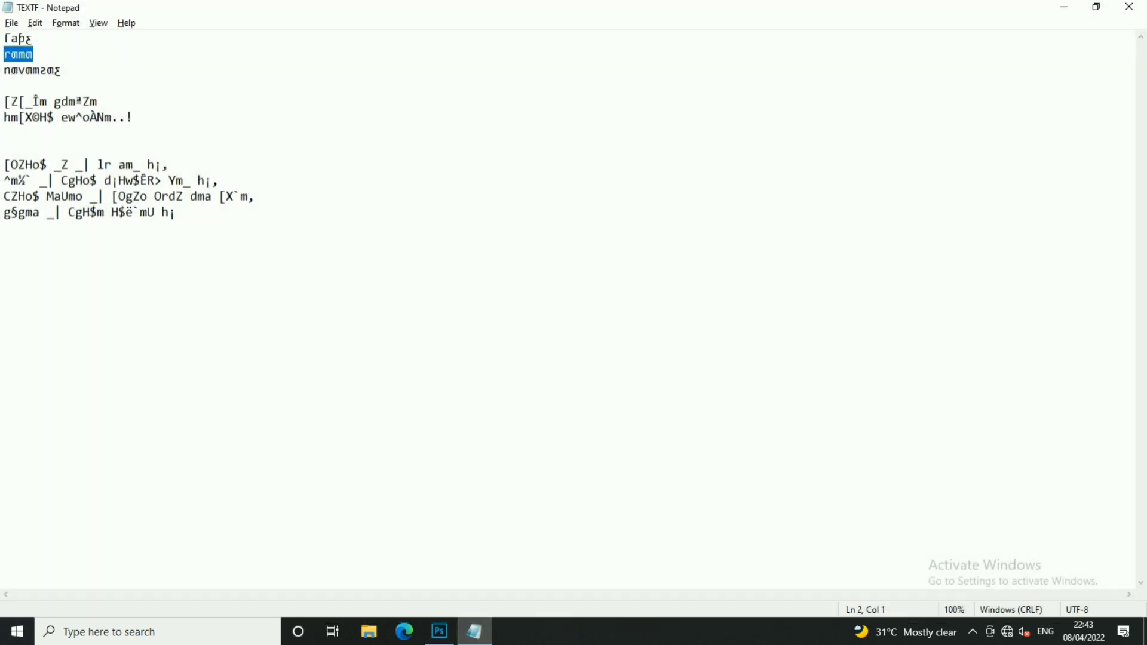
pyautogui.hotkey('alt', 'Tab')
pyautogui.hotkey('ctrl', 'v')
# Place राम beside श्री and paste नवमी into a duplicate placed below it.
pyautogui.click(684, 33)
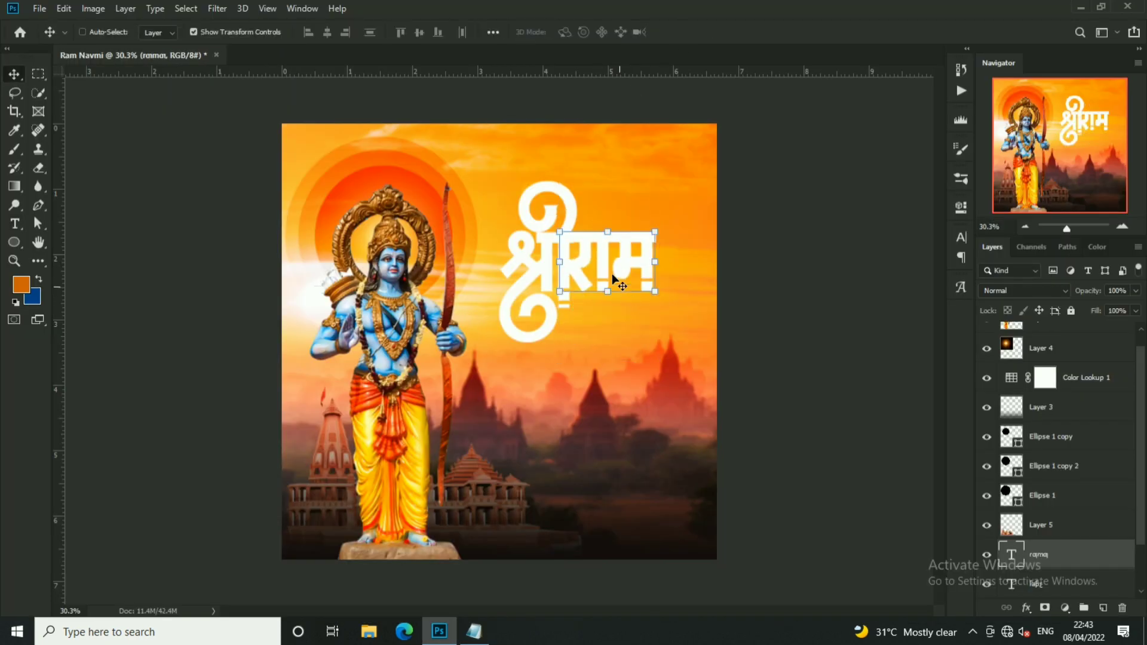
pyautogui.moveTo(615, 281); pyautogui.dragTo(621, 329)
pyautogui.hotkey('alt', 'Tab')
pyautogui.hotkey('alt', 'Tab')
pyautogui.doubleClick(648, 324)
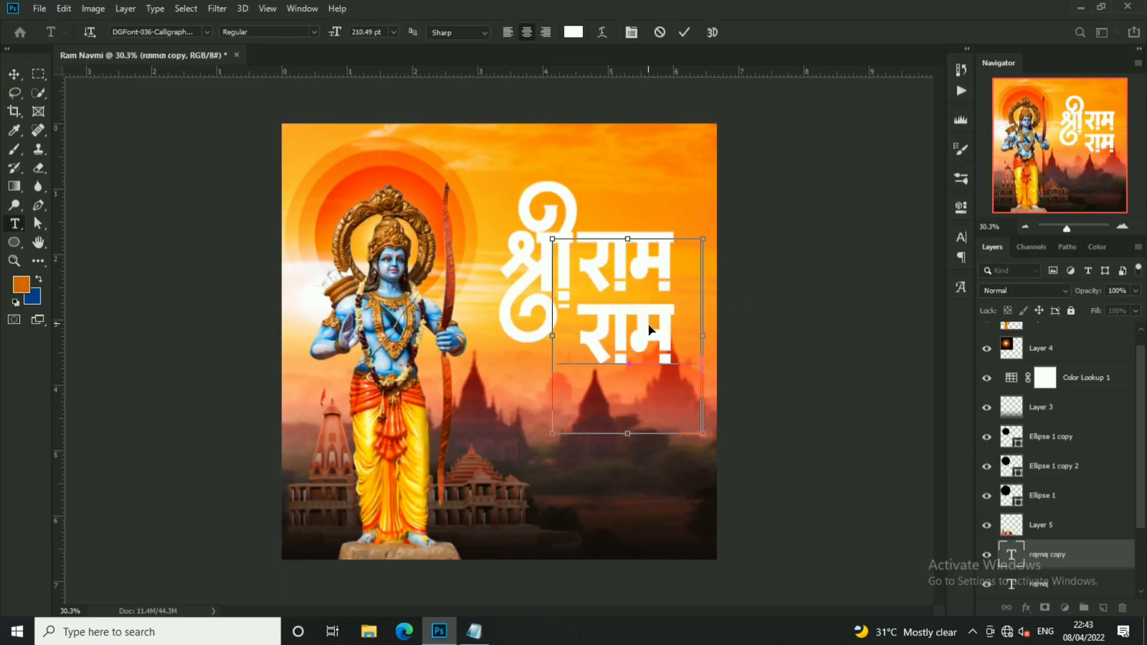
pyautogui.write('नवमी')
pyautogui.click(684, 32)
pyautogui.scroll(3, 635, 314)
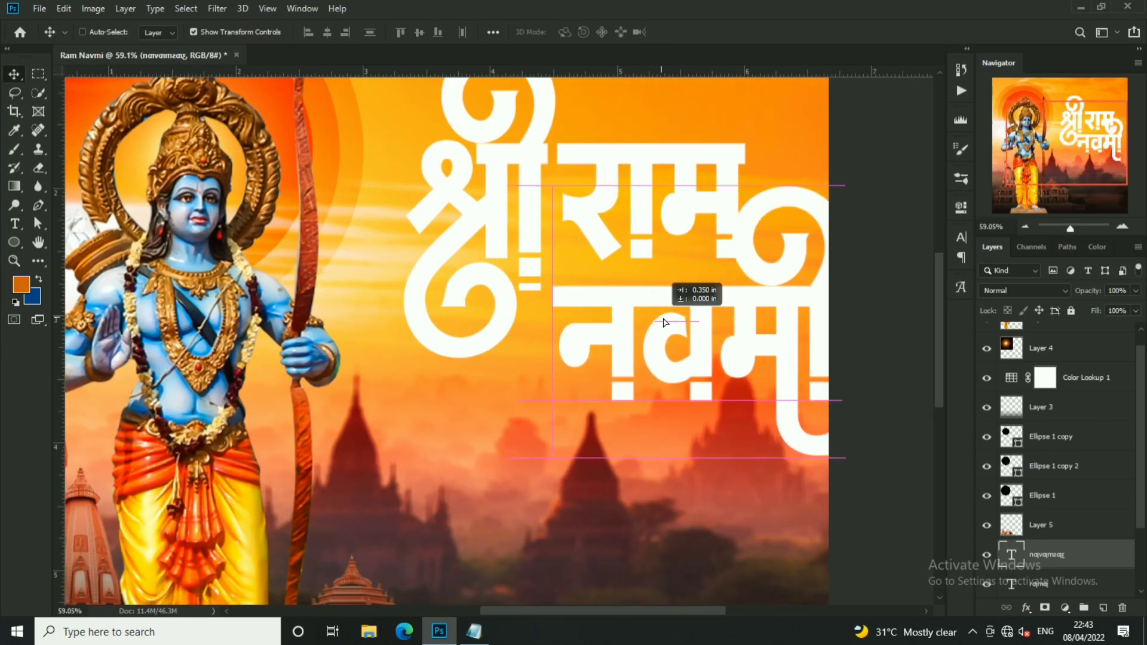
pyautogui.moveTo(634, 314); pyautogui.dragTo(670, 325)
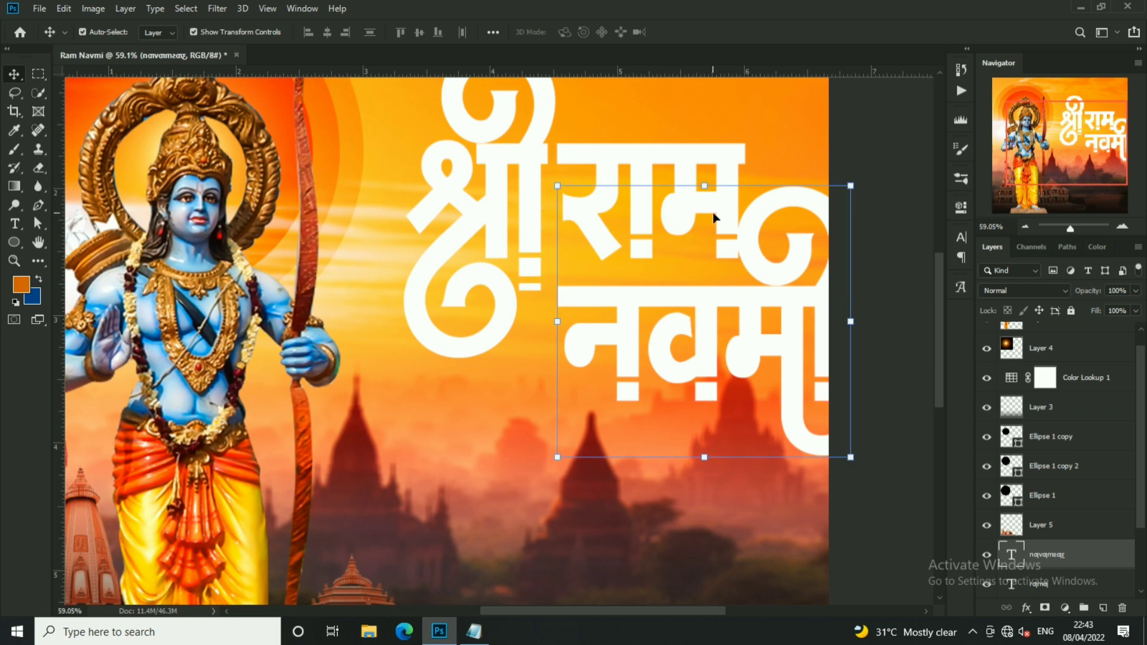
# Scale राम down and move it just above नवमी.
pyautogui.click(714, 217)
pyautogui.rightClick(734, 143)
pyautogui.click(750, 217)
pyautogui.hotkey('ctrl', 't')
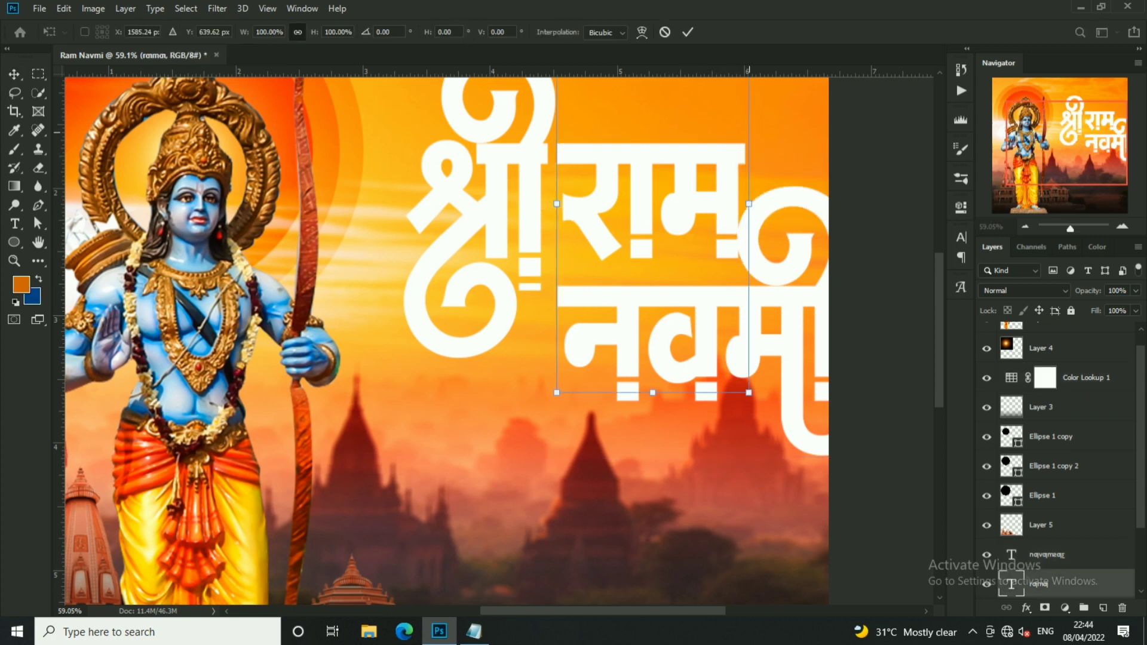
pyautogui.moveTo(750, 393); pyautogui.dragTo(728, 371)
pyautogui.press('Return')
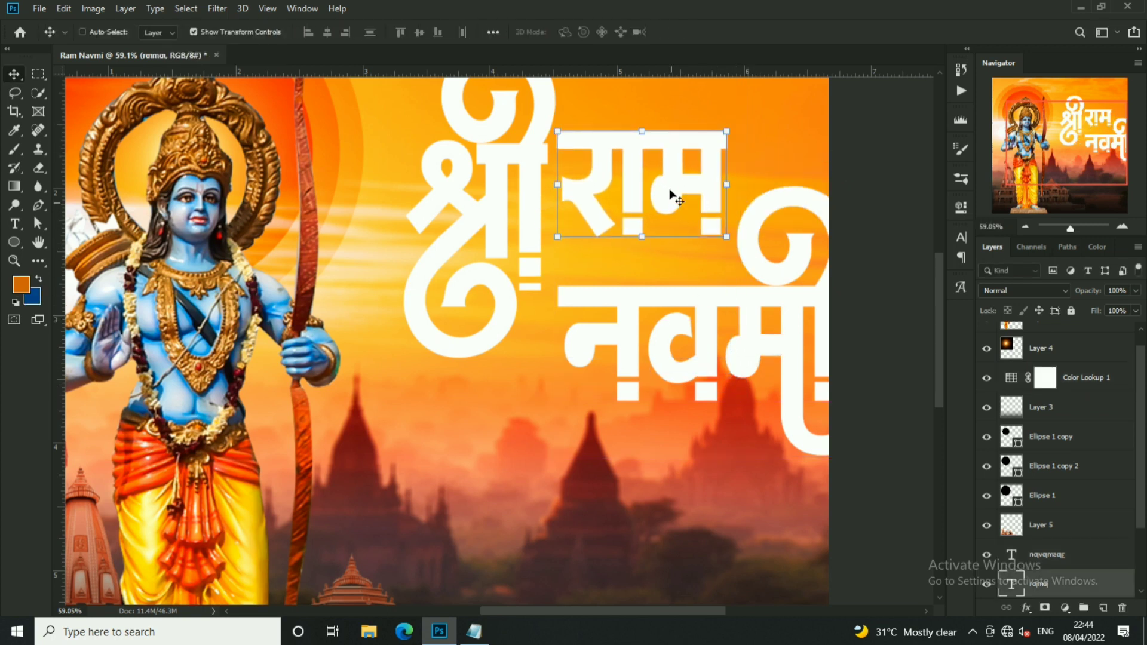
pyautogui.moveTo(670, 192); pyautogui.dragTo(678, 245)
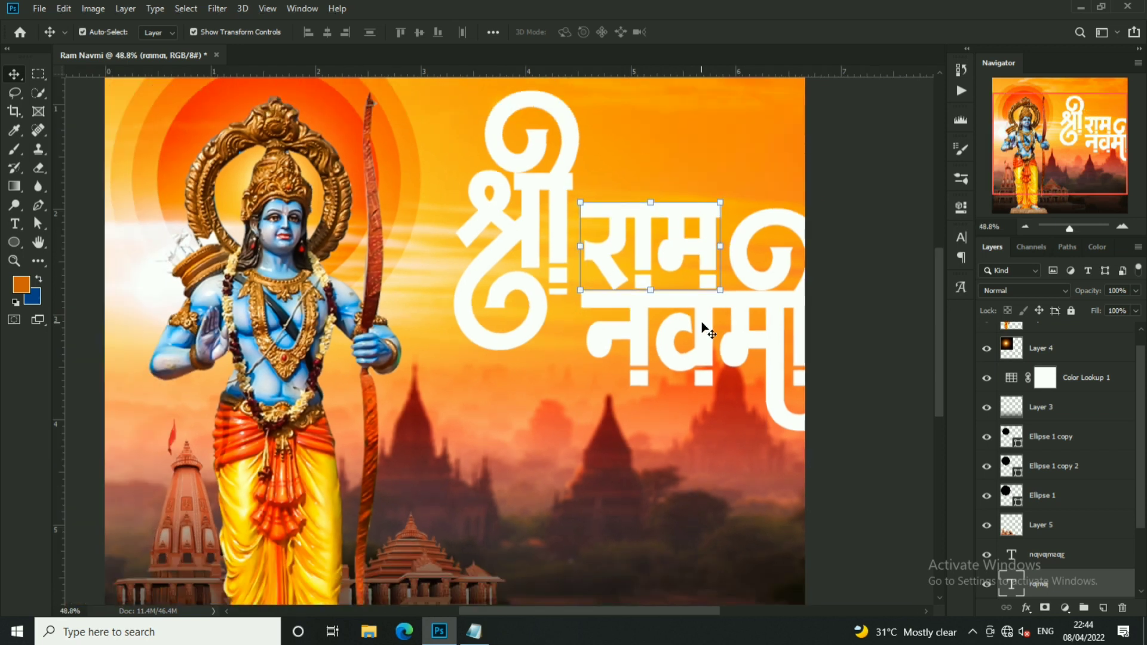
# Scale राम and नवमी together to about 79% and move the block up.
pyautogui.scroll(-2, 702, 325)
pyautogui.keyDown('shift'); pyautogui.click(561, 234); pyautogui.keyUp('shift')
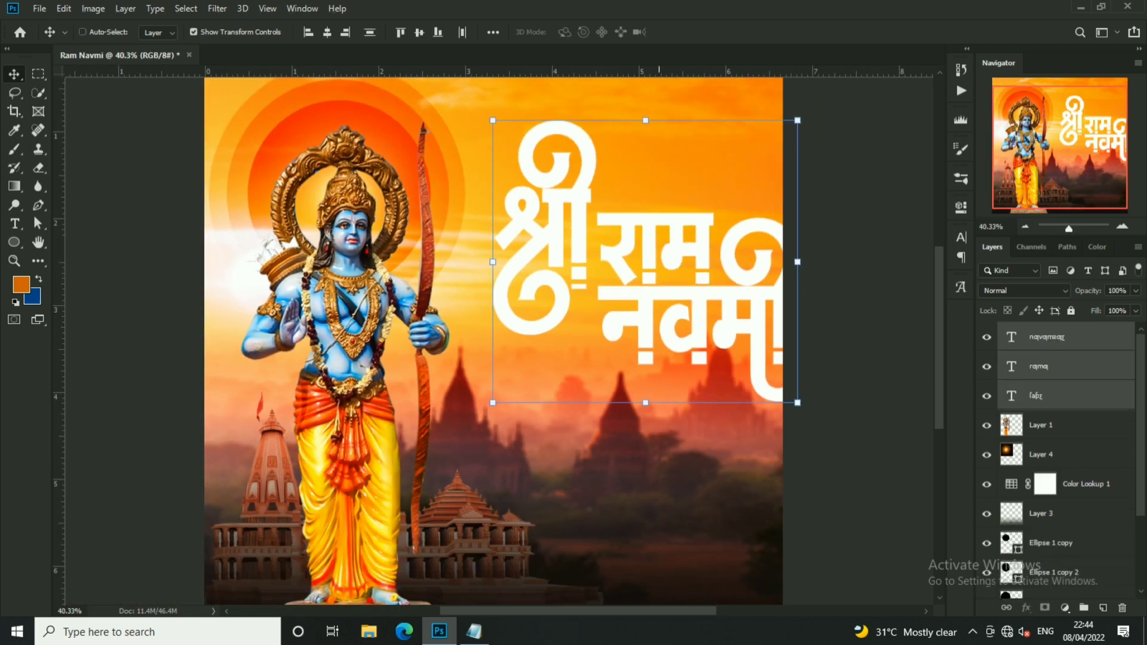
pyautogui.scroll(-1, 678, 269)
pyautogui.click(677, 317)
pyautogui.keyDown('shift'); pyautogui.click(705, 237); pyautogui.keyUp('shift')
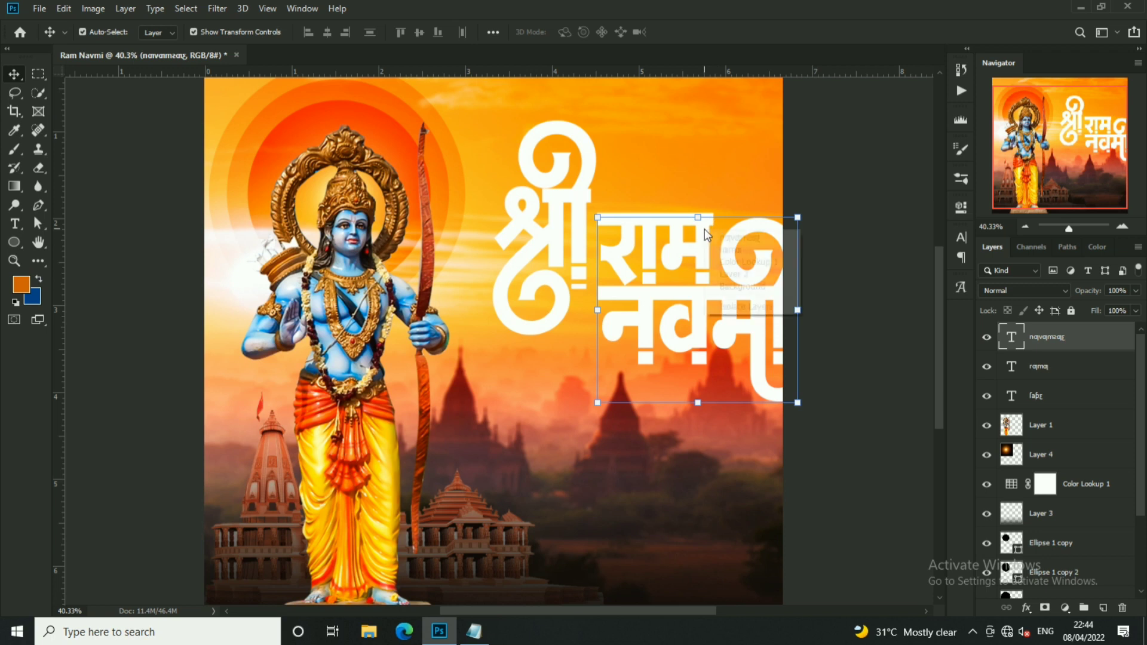
pyautogui.hotkey('ctrl', 't')
pyautogui.moveTo(797, 403); pyautogui.dragTo(754, 322)
pyautogui.moveTo(707, 217)
pyautogui.mouseDown()
pyautogui.moveTo(708, 256)
pyautogui.moveTo(705, 236)
pyautogui.mouseUp()
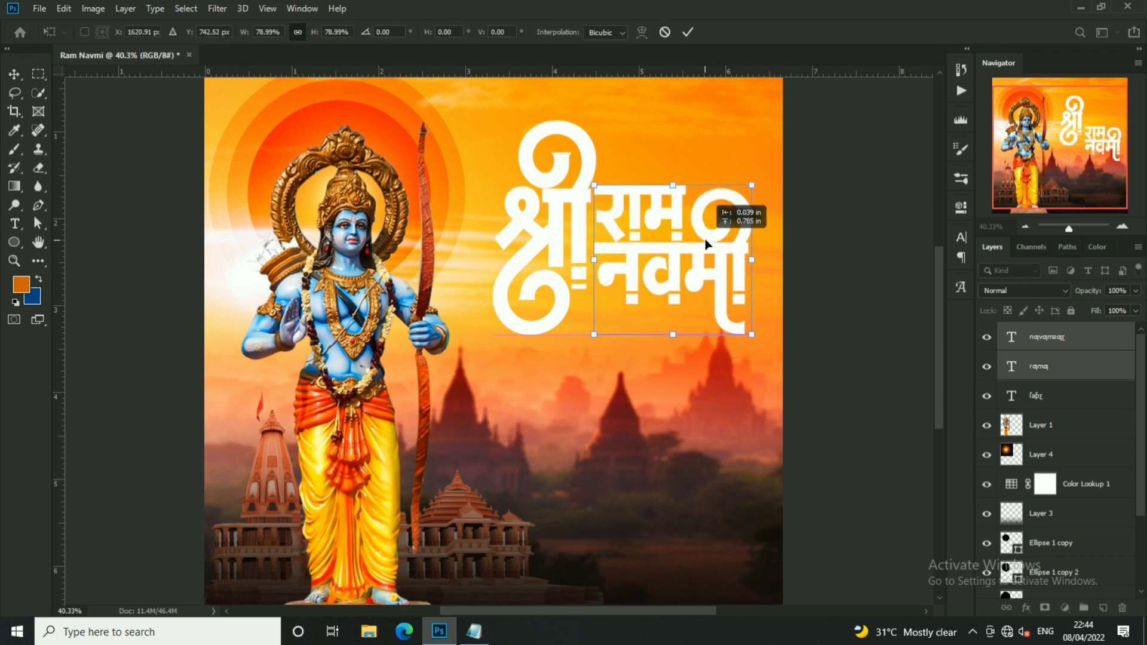
pyautogui.press('Return')
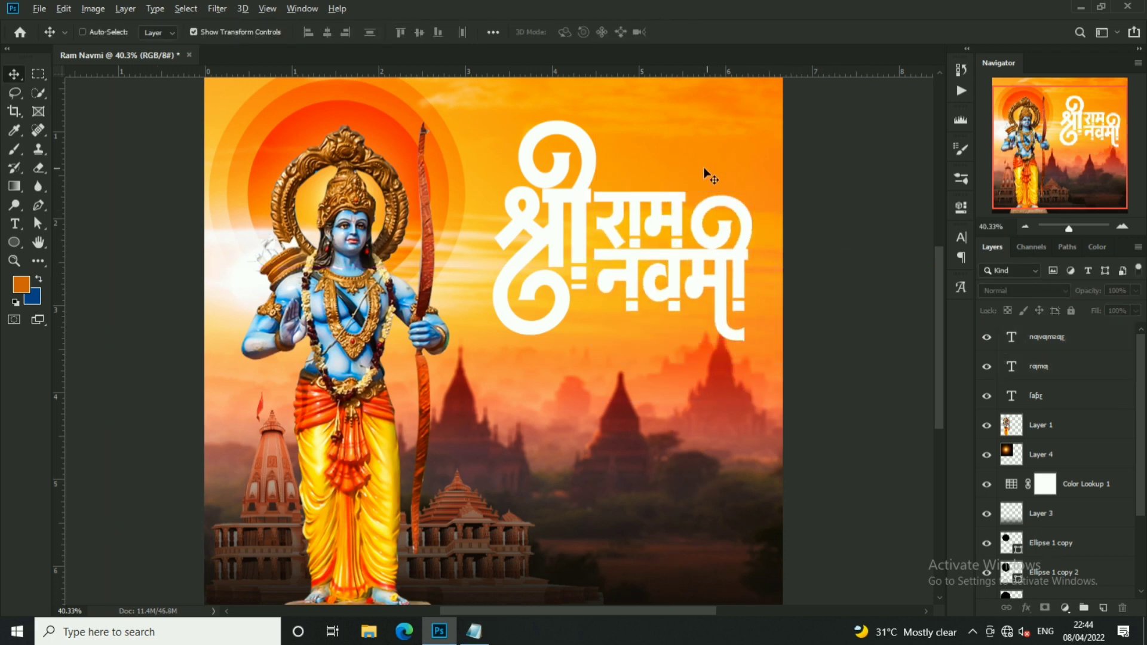
pyautogui.scroll(2, 704, 167)
pyautogui.click(526, 224)
# Move राम above नवमी in the layer stack and position it above नवमी.
pyautogui.hotkey('ctrl', ']')
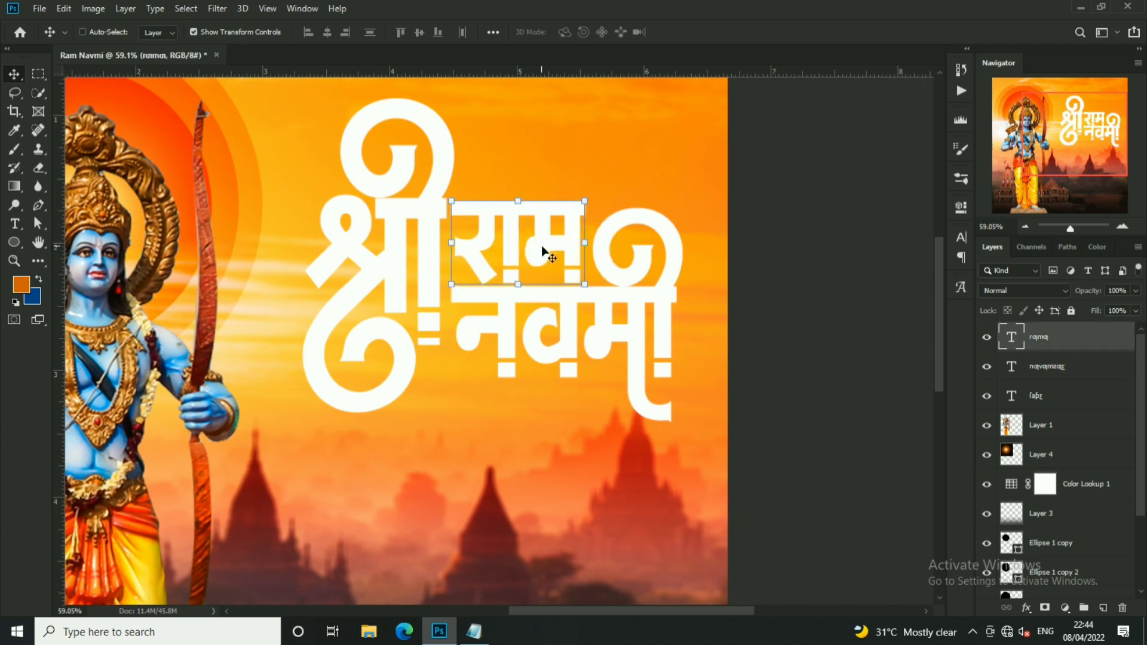
pyautogui.click(573, 326)
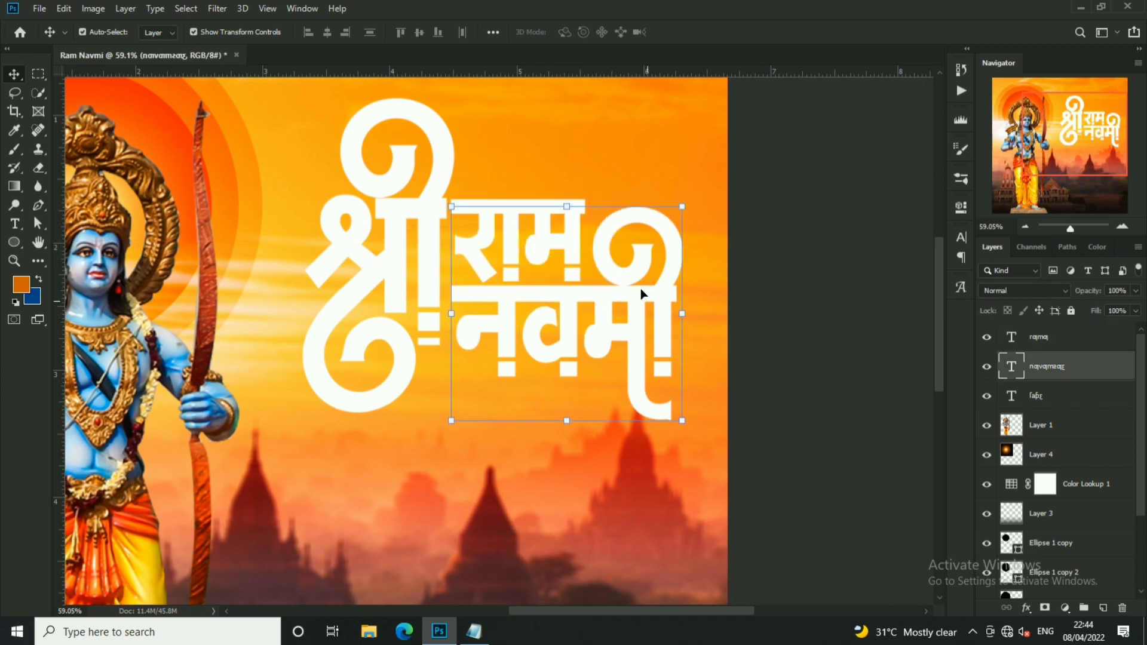
pyautogui.rightClick(591, 254)
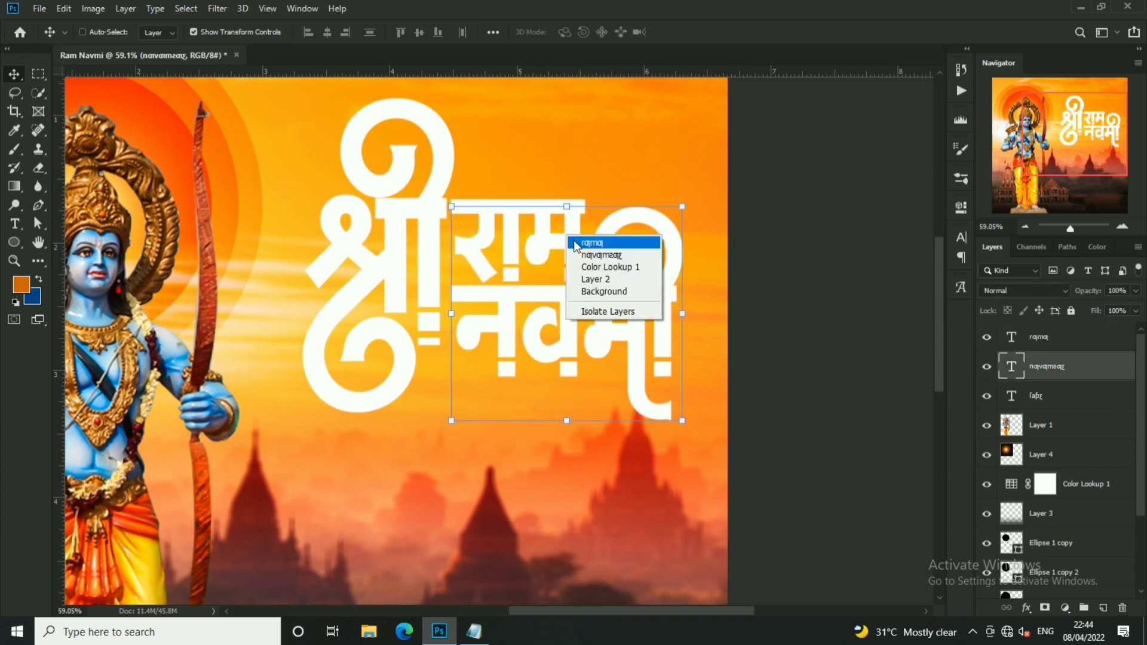
pyautogui.click(603, 242)
pyautogui.hotkey('ctrl', 't')
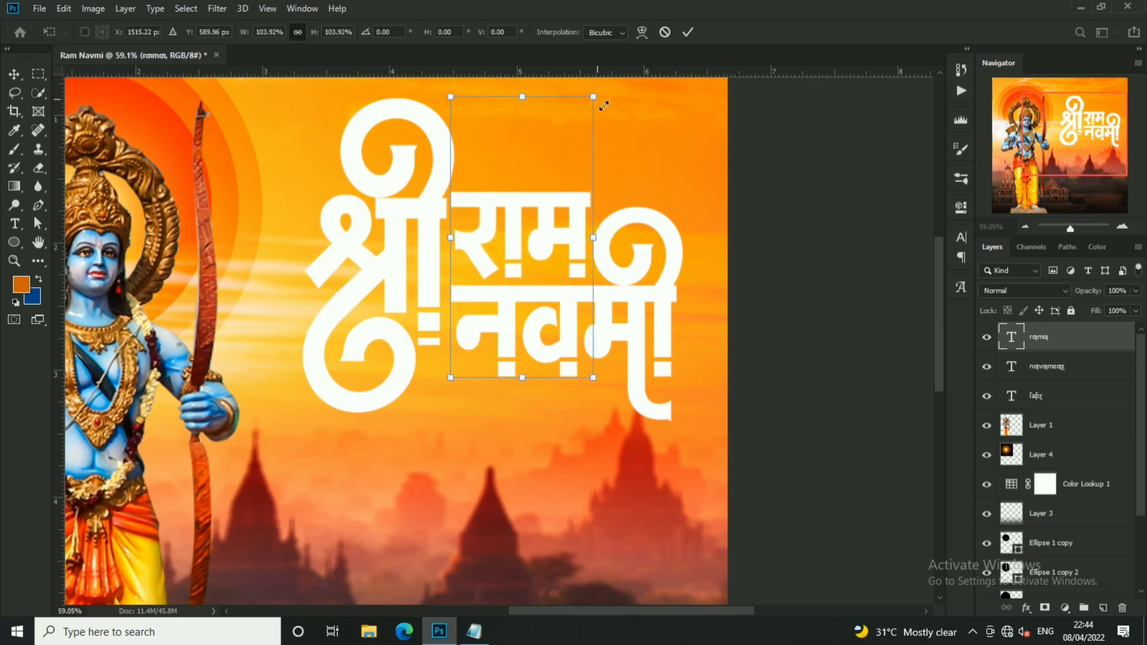
pyautogui.press('Return')
pyautogui.moveTo(538, 226); pyautogui.dragTo(542, 246)
# Nudge नवमी down, then scale राम and नवमी together to about 90% and raise them.
pyautogui.scroll(2, 468, 234)
pyautogui.scroll(2, 469, 234)
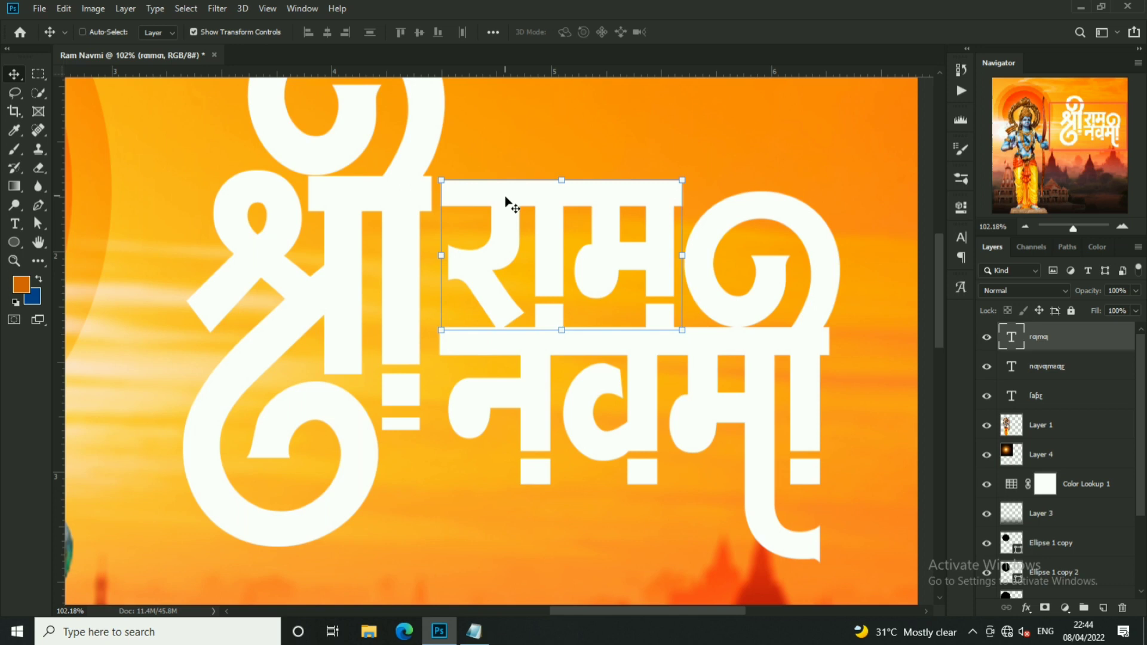
pyautogui.rightClick(508, 348)
pyautogui.click(550, 355)
pyautogui.press('Down')
pyautogui.press('Down')
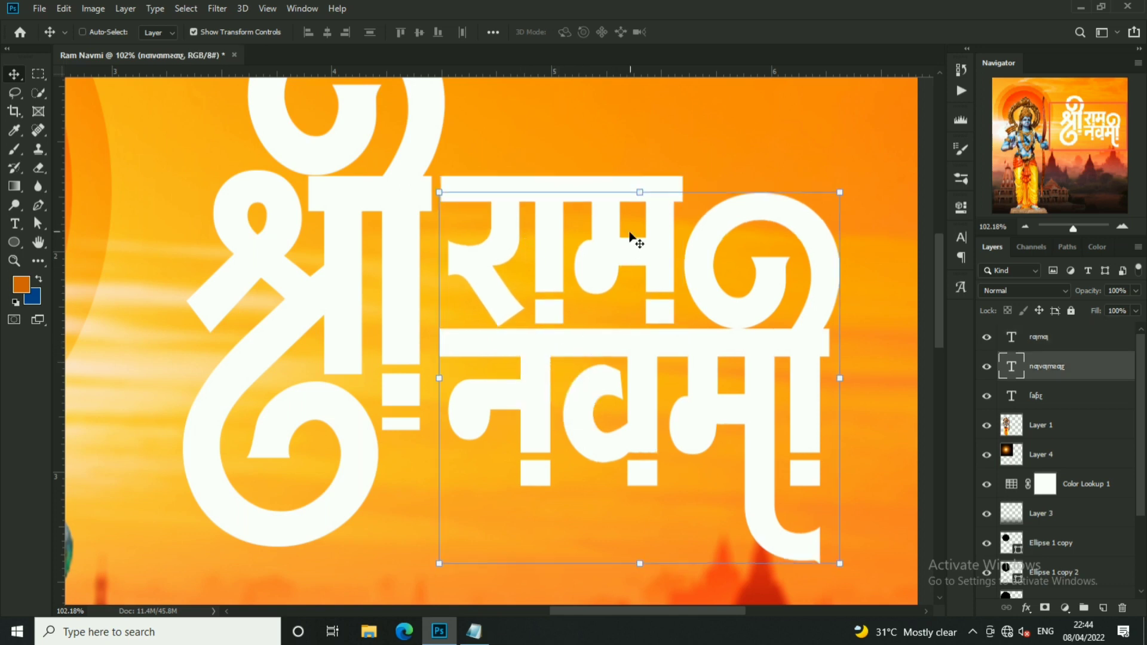
pyautogui.scroll(-3, 630, 239)
pyautogui.hotkey('shift', 'alt', ']')
pyautogui.hotkey('ctrl', 't')
pyautogui.moveTo(747, 200); pyautogui.dragTo(725, 224)
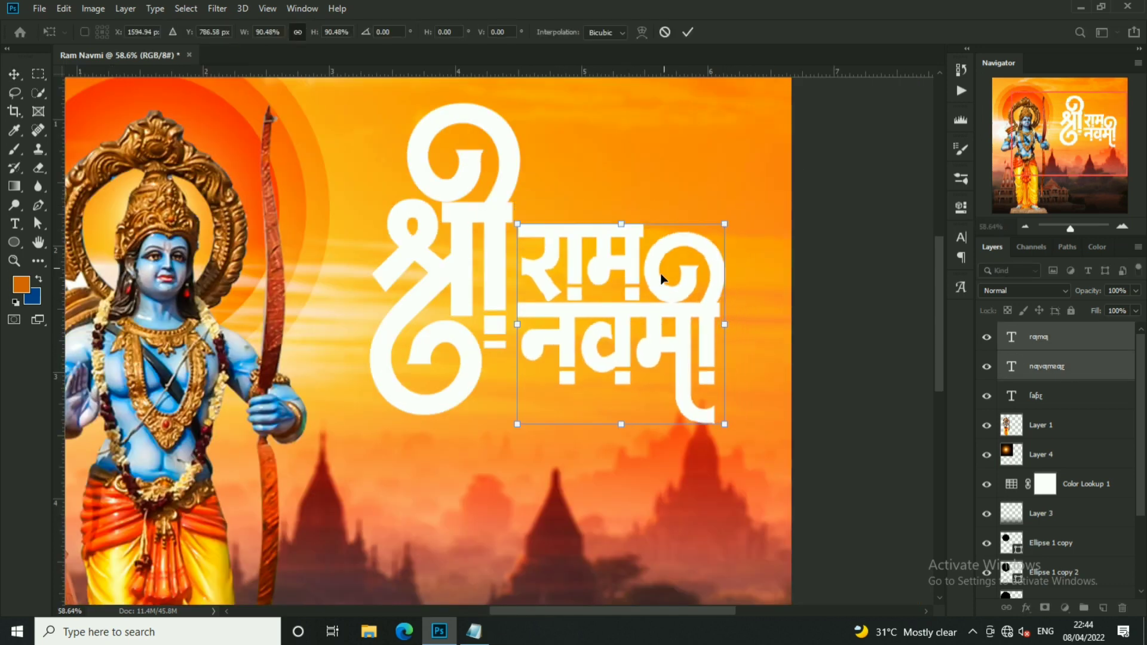
pyautogui.moveTo(661, 279); pyautogui.dragTo(663, 256)
pyautogui.press('Return')
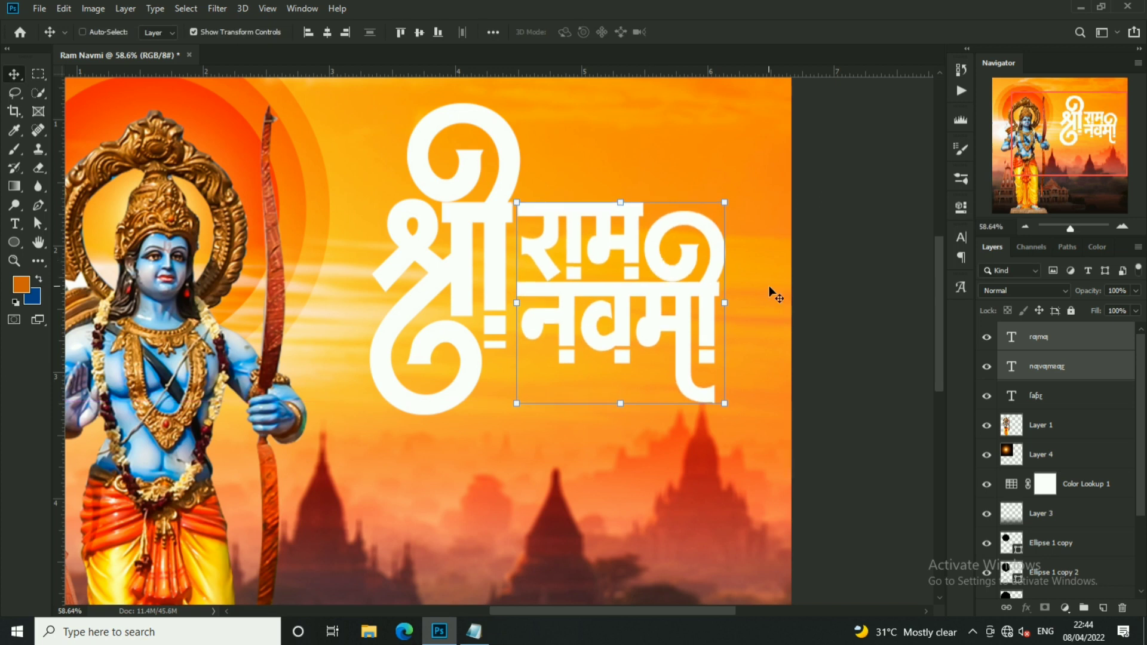
# Enlarge the whole श्री राम नवमी title to about 105%, nudge it up-right, and duplicate its three layers.
pyautogui.hotkey('shift', 'alt', '[')
pyautogui.scroll(-3, 455, 272)
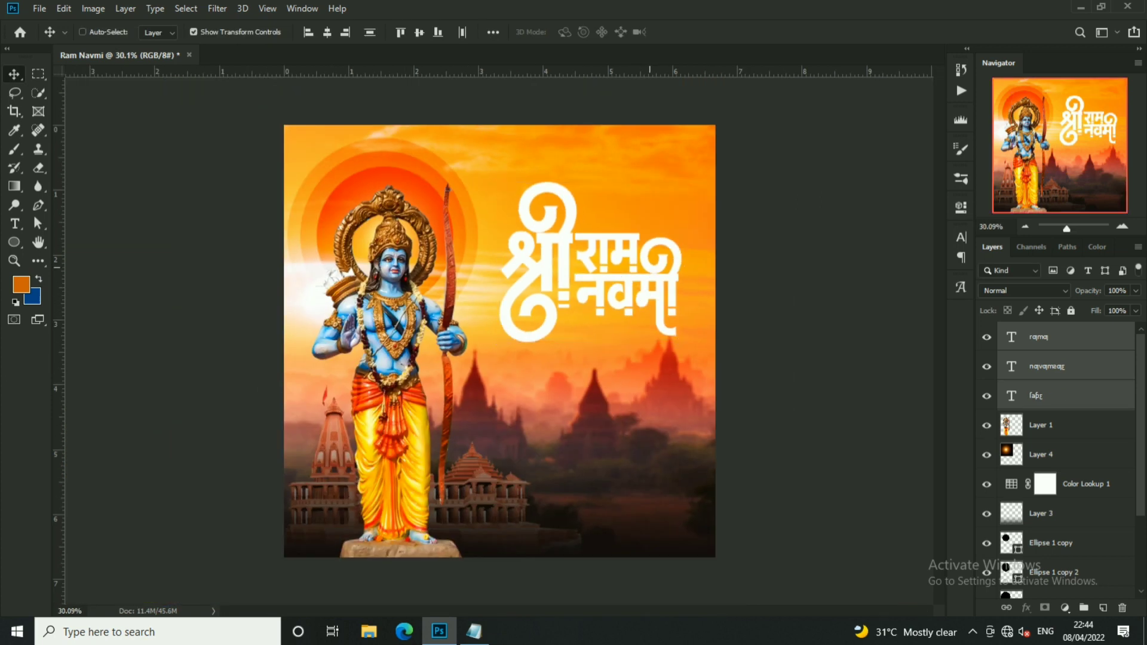
pyautogui.hotkey('ctrl', 't')
pyautogui.moveTo(682, 175); pyautogui.dragTo(695, 189)
pyautogui.press('Return')
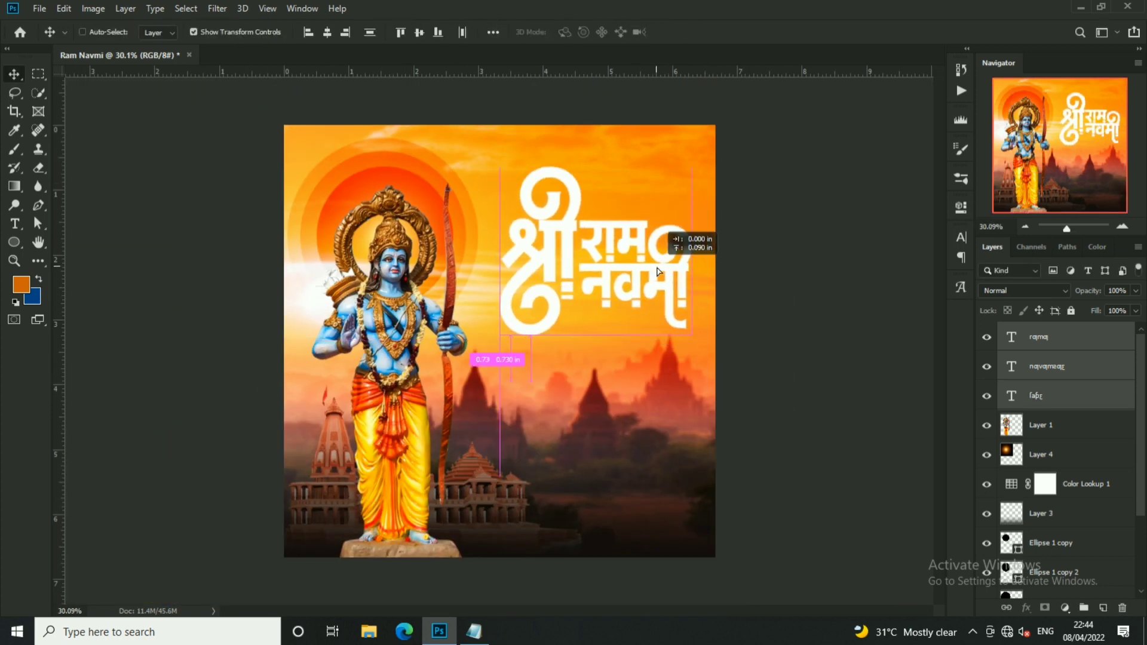
pyautogui.moveTo(656, 283); pyautogui.dragTo(655, 273)
pyautogui.hotkey('shift', 'Right')
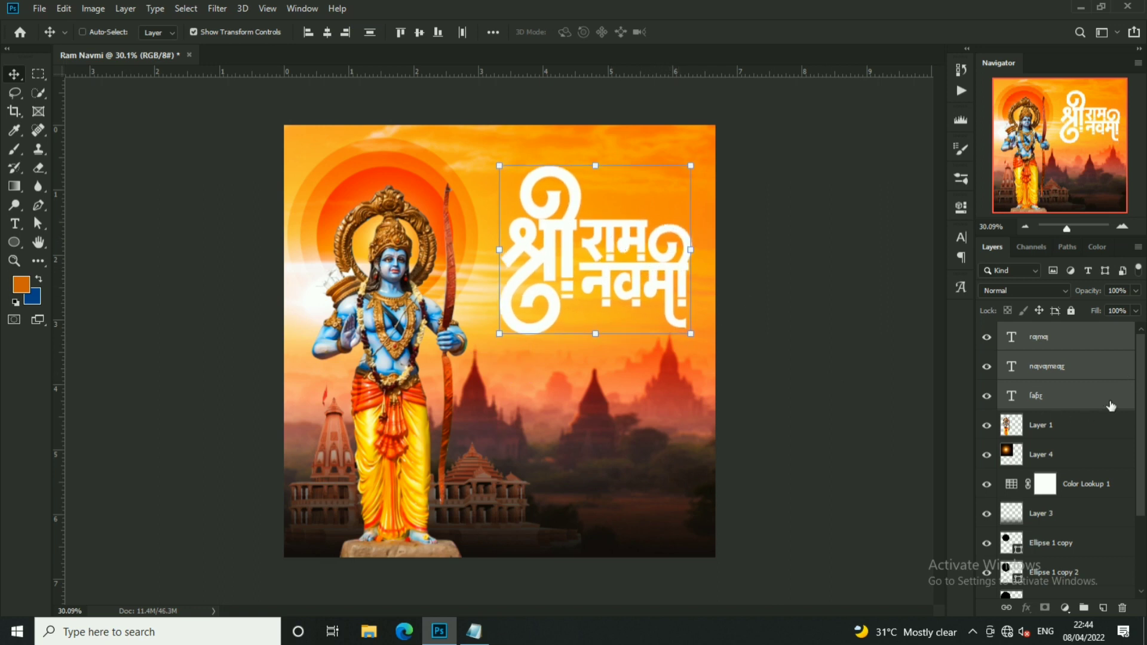
pyautogui.moveTo(1052, 395); pyautogui.dragTo(1110, 611)
# Merge the three original title text layers into one layer.
pyautogui.click(1073, 432)
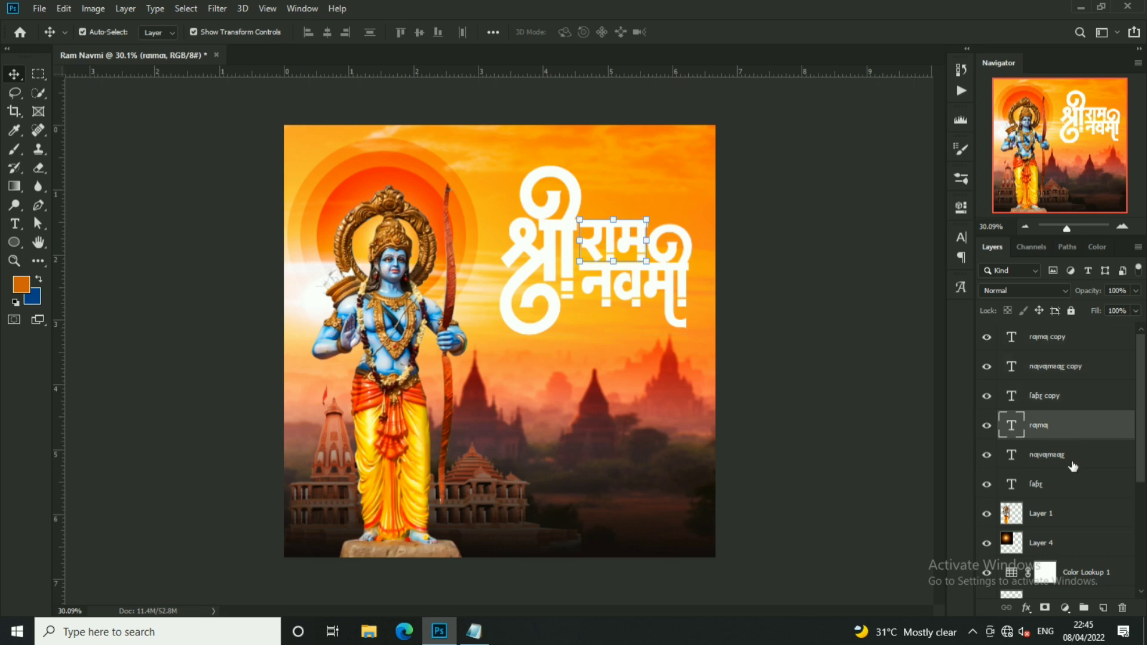
pyautogui.keyDown('shift'); pyautogui.click(1072, 463); pyautogui.keyUp('shift')
pyautogui.keyDown('shift'); pyautogui.click(1072, 494); pyautogui.keyUp('shift')
pyautogui.hotkey('ctrl', 'e')
# Give the merged title a thick orange outline stroke of size 40.
pyautogui.doubleClick(1077, 432)
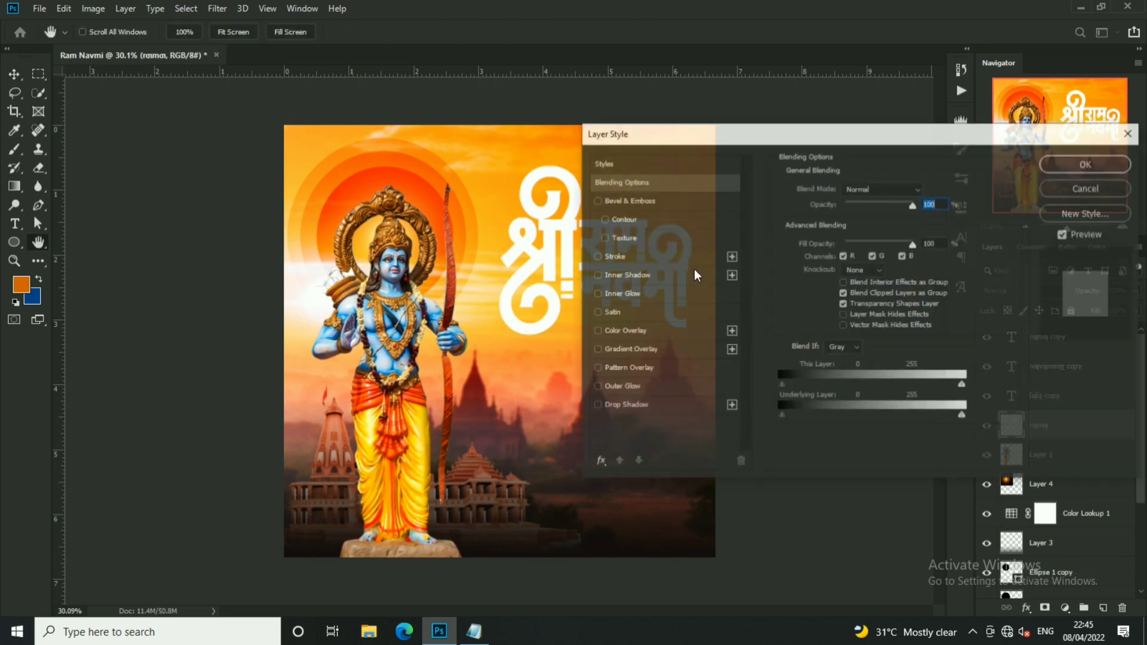
pyautogui.click(687, 244)
pyautogui.moveTo(657, 128); pyautogui.dragTo(726, 120)
pyautogui.click(888, 281)
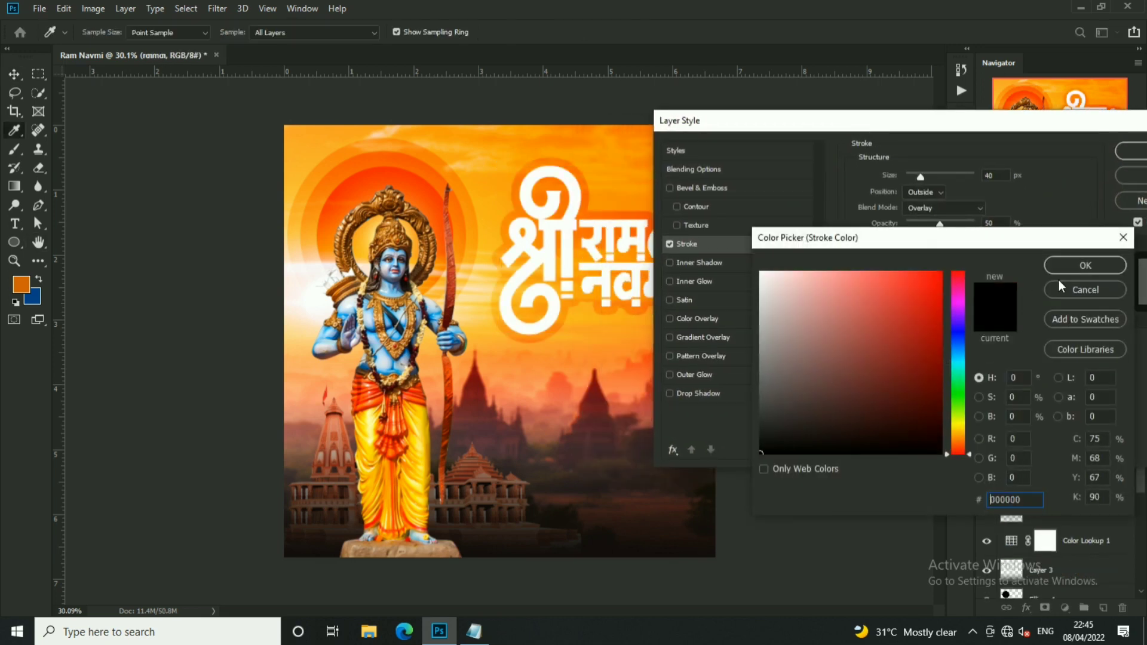
pyautogui.click(1069, 267)
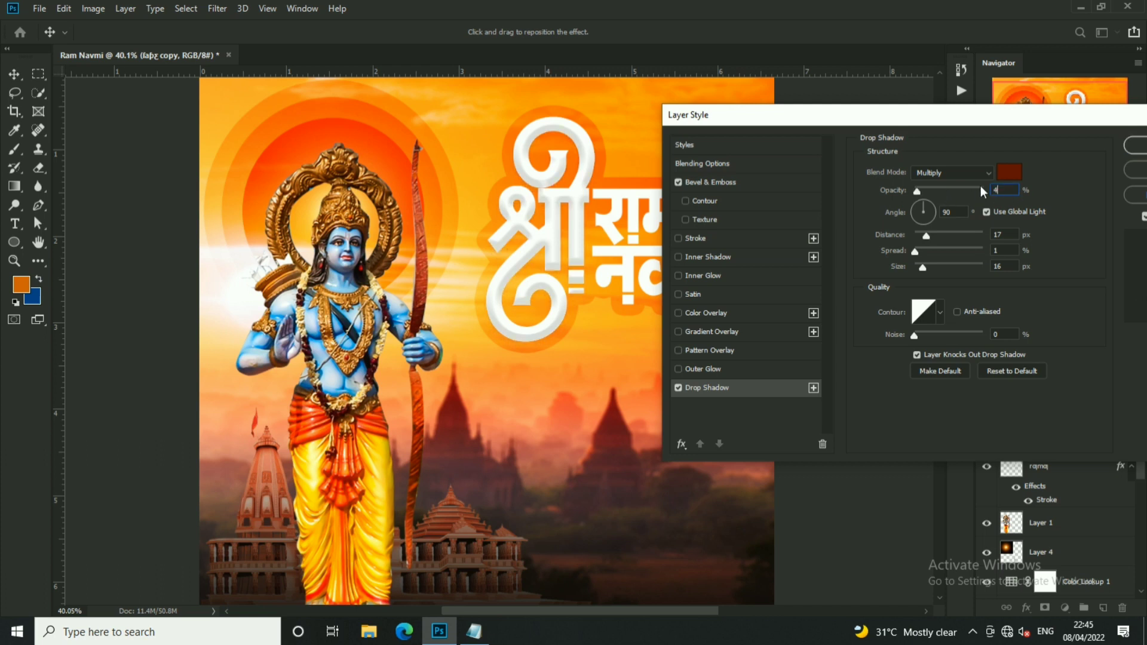
pyautogui.write('40')
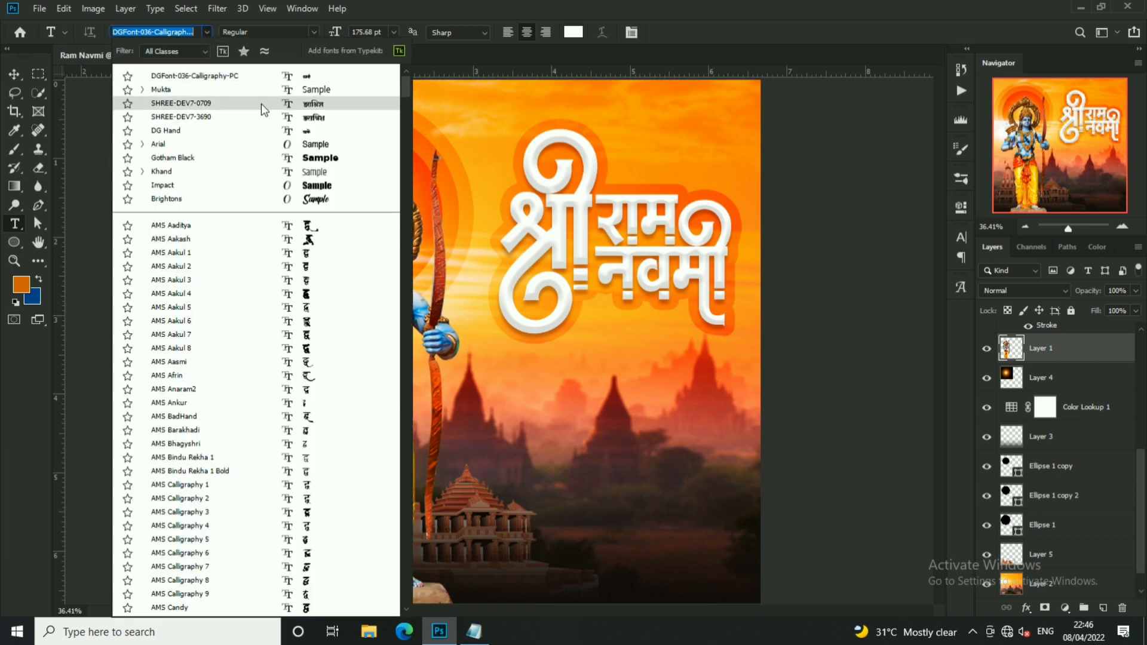
# Paste the subtitle निमित्त सर्वांना in SHREE-DEV7-0709 at about 36 pt under the title.
pyautogui.click(260, 102)
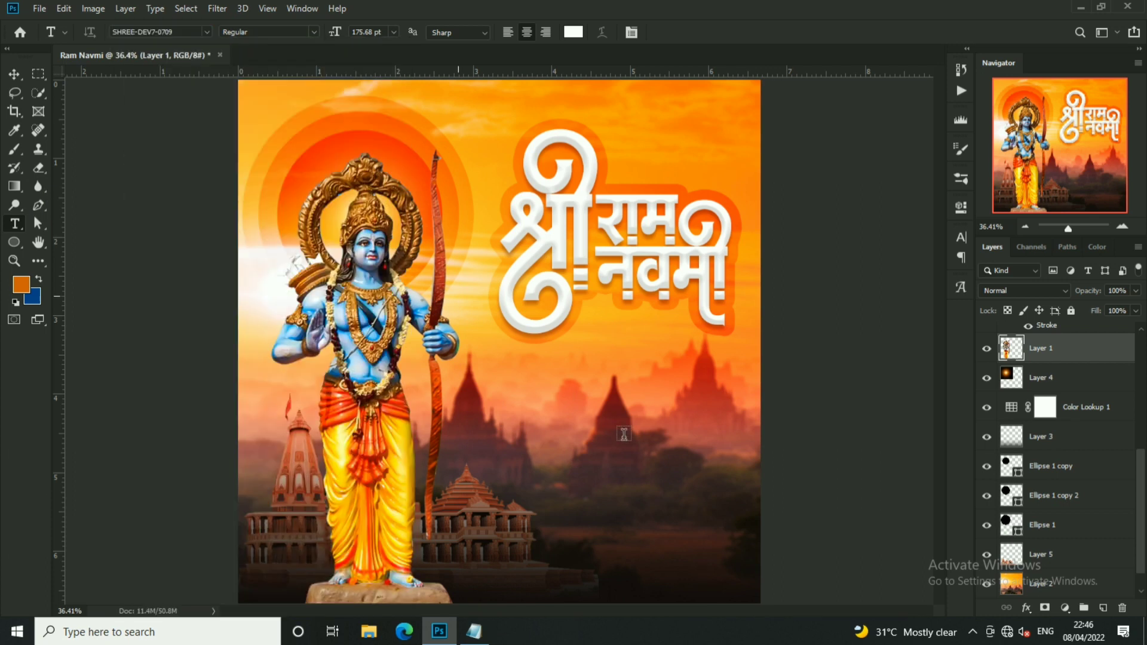
pyautogui.click(618, 421)
pyautogui.hotkey('ctrl', 'v')
pyautogui.hotkey('ctrl', 'a')
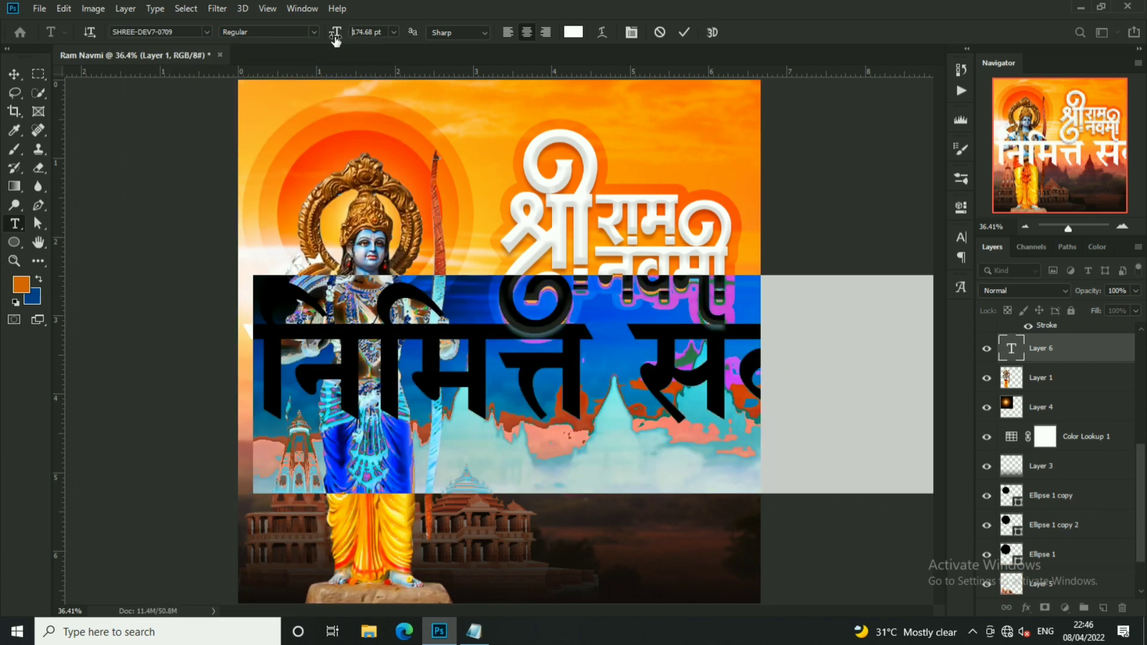
pyautogui.moveTo(336, 37); pyautogui.dragTo(242, 64)
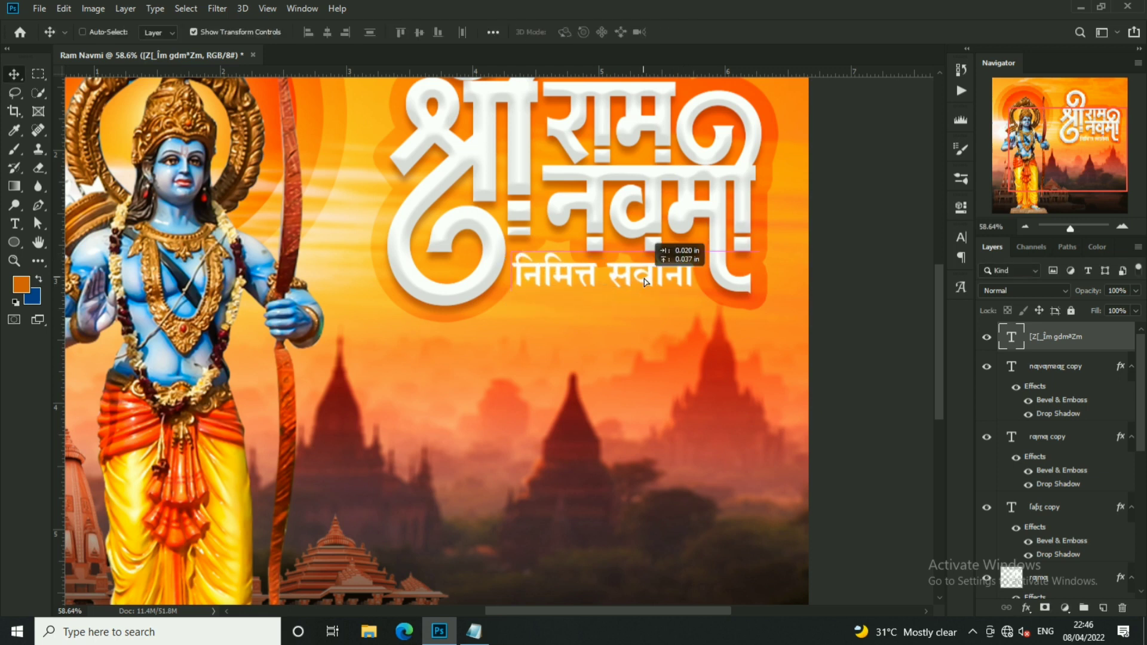
pyautogui.press('Down')
pyautogui.press('Down')
pyautogui.press('Down')
pyautogui.press('Down')
pyautogui.press('Down')
pyautogui.press('Down')
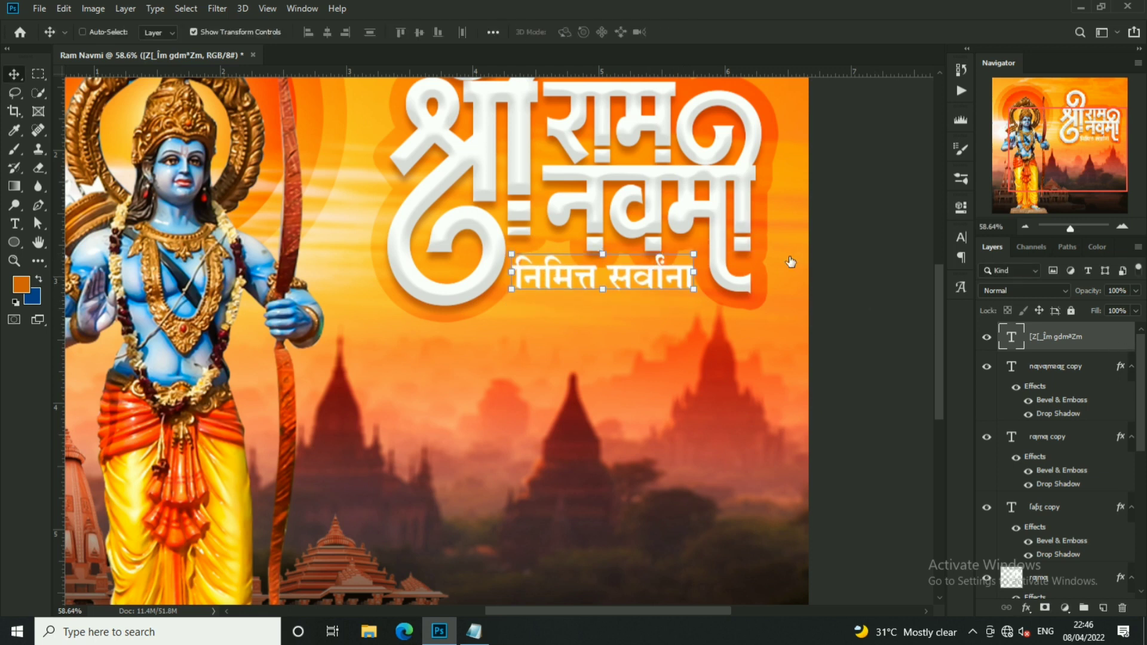
# Add a colour overlay effect to the subtitle's layer style.
pyautogui.doubleClick(1069, 336)
pyautogui.click(637, 372)
pyautogui.moveTo(785, 109); pyautogui.dragTo(900, 122)
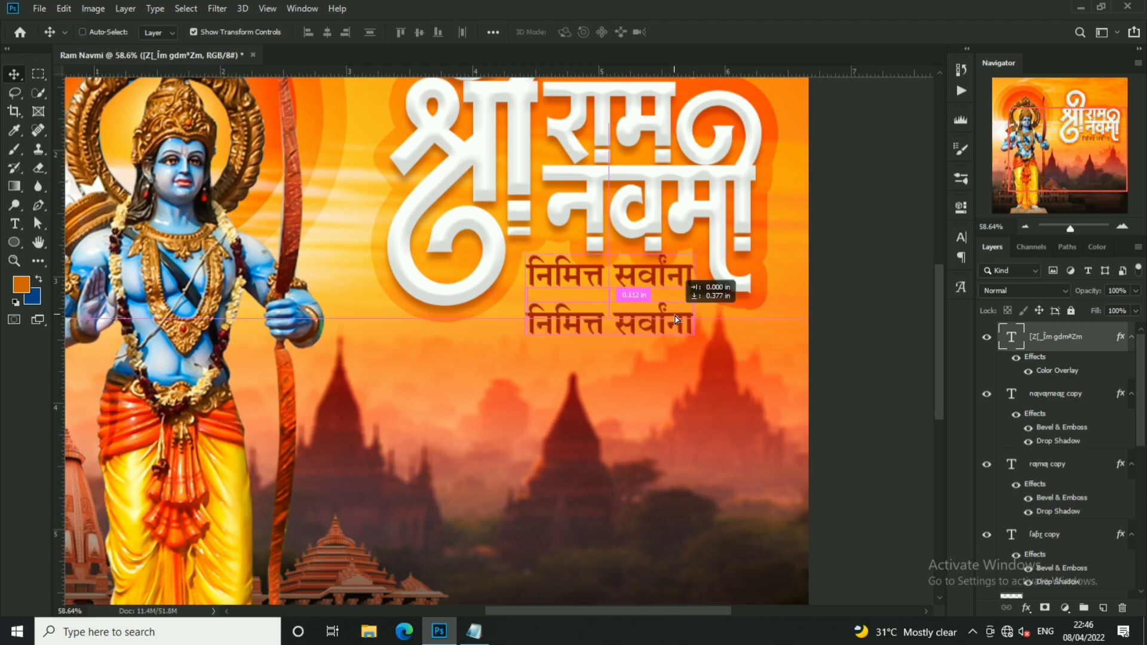
# Apply the subtitle's dark red overlay and paste 'हार्दिक शुभेच्छा..!' into the duplicate text layer.
pyautogui.click(474, 631)
pyautogui.moveTo(135, 118); pyautogui.dragTo(4, 117)
pyautogui.hotkey('ctrl', 'c')
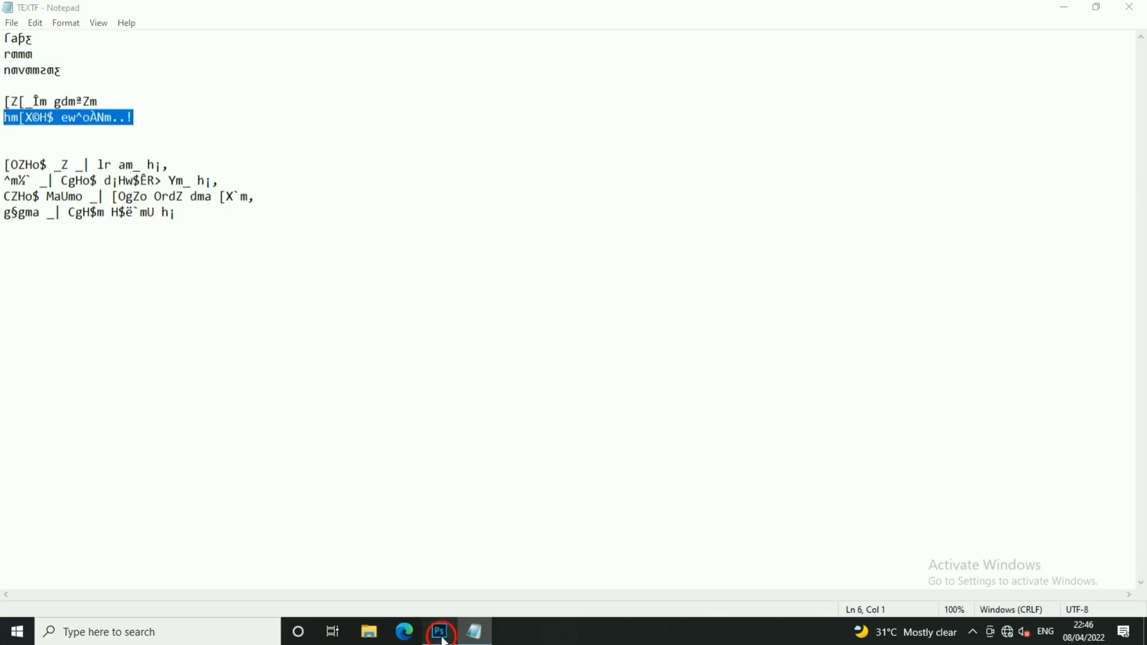
pyautogui.click(439, 632)
pyautogui.click(663, 332)
pyautogui.hotkey('ctrl', 'v')
pyautogui.hotkey('ctrl', 'a')
pyautogui.hotkey('ctrl', 'v')
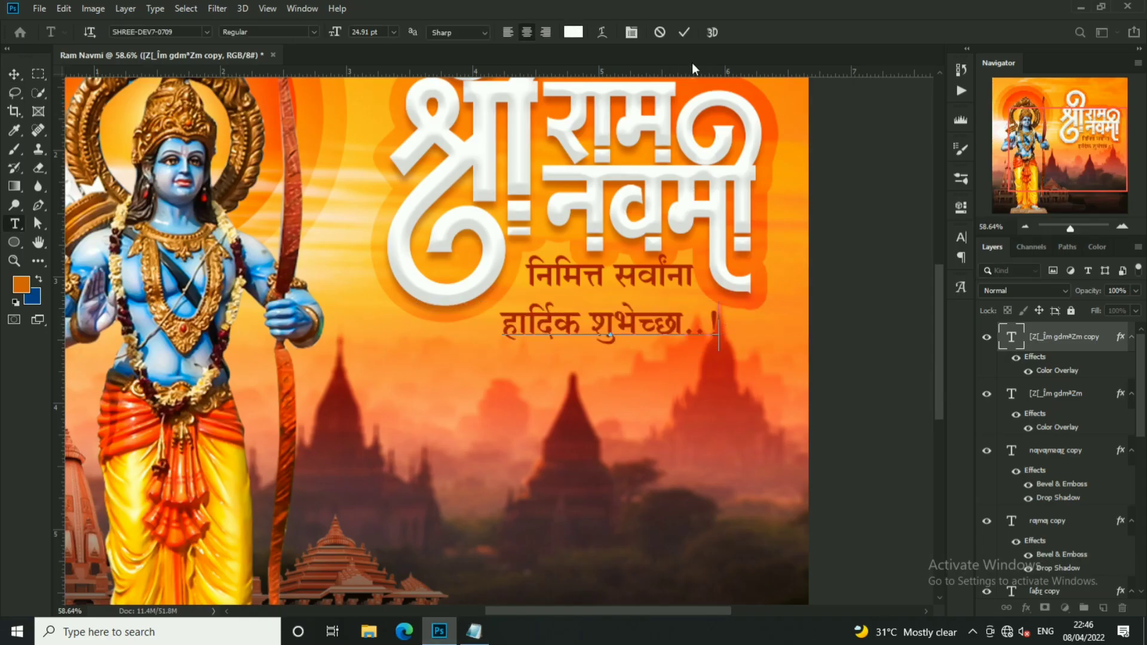
pyautogui.click(14, 74)
# Scale the greeting line down and nudge it left and up.
pyautogui.scroll(3, 345, 281)
pyautogui.moveTo(730, 365)
pyautogui.mouseDown()
pyautogui.moveTo(680, 355)
pyautogui.moveTo(634, 315)
pyautogui.moveTo(678, 297)
pyautogui.mouseUp()
pyautogui.press('Return')
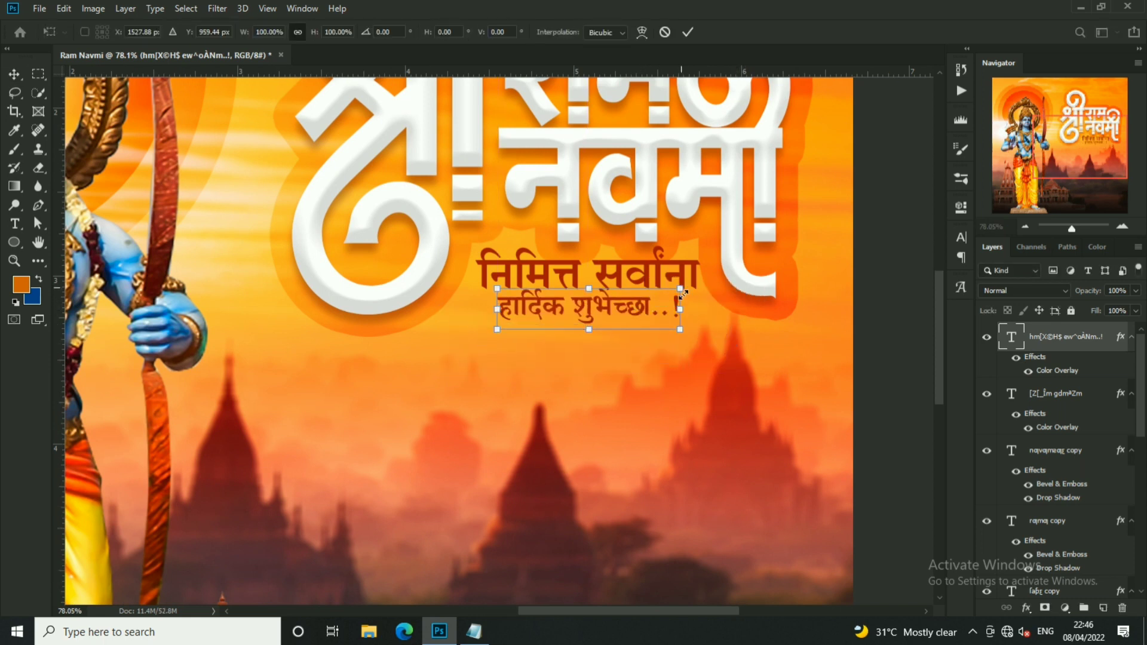
pyautogui.press('Return')
pyautogui.hotkey('shift', 'Left')
pyautogui.press('Up')
pyautogui.press('Up')
pyautogui.press('Up')
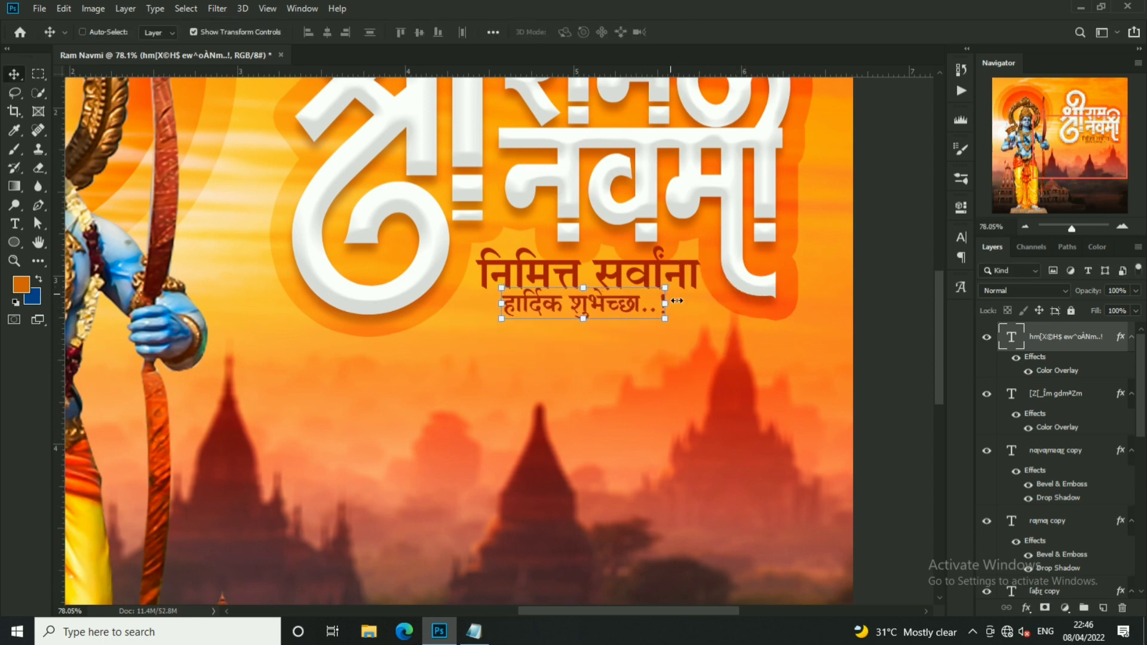
# Enlarge the subtitle and greeting lines slightly together beneath the title.
pyautogui.keyDown('ctrl'); pyautogui.keyDown('shift'); pyautogui.click(680, 270); pyautogui.keyUp('shift'); pyautogui.keyUp('ctrl')
pyautogui.moveTo(698, 252); pyautogui.dragTo(707, 258)
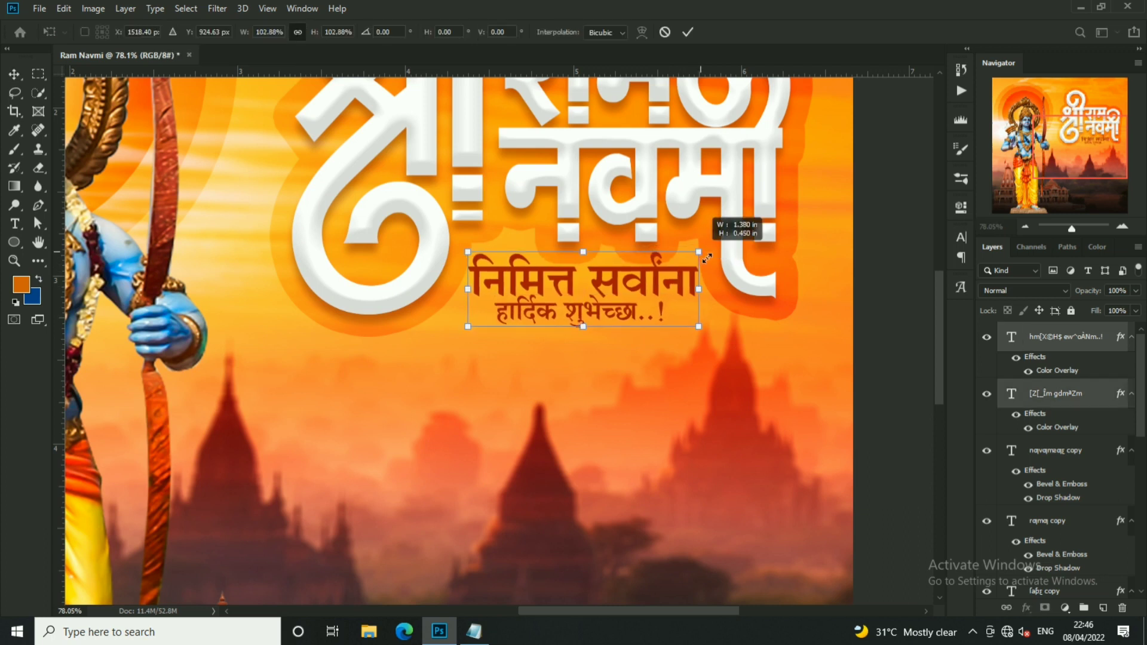
pyautogui.press('Return')
pyautogui.scroll(-3, 798, 272)
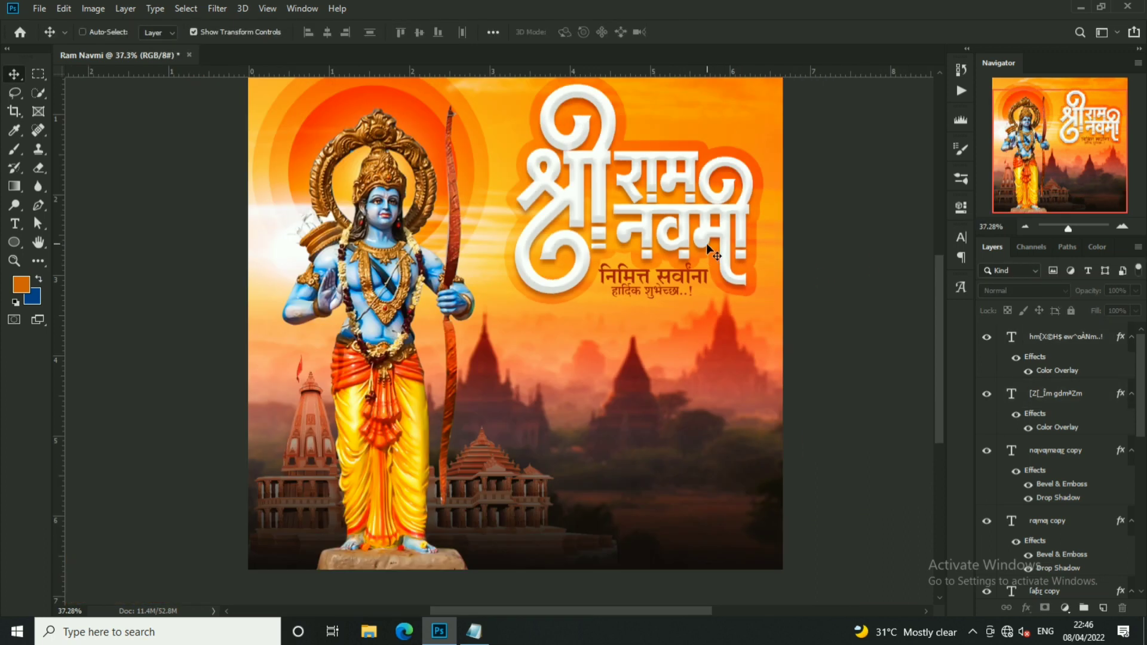
pyautogui.scroll(2, 625, 387)
pyautogui.keyDown('ctrl'); pyautogui.click(646, 335); pyautogui.keyUp('ctrl')
# Type a dotted divider line in Mukta Bold at about 12 pt below the greeting.
pyautogui.write('t')
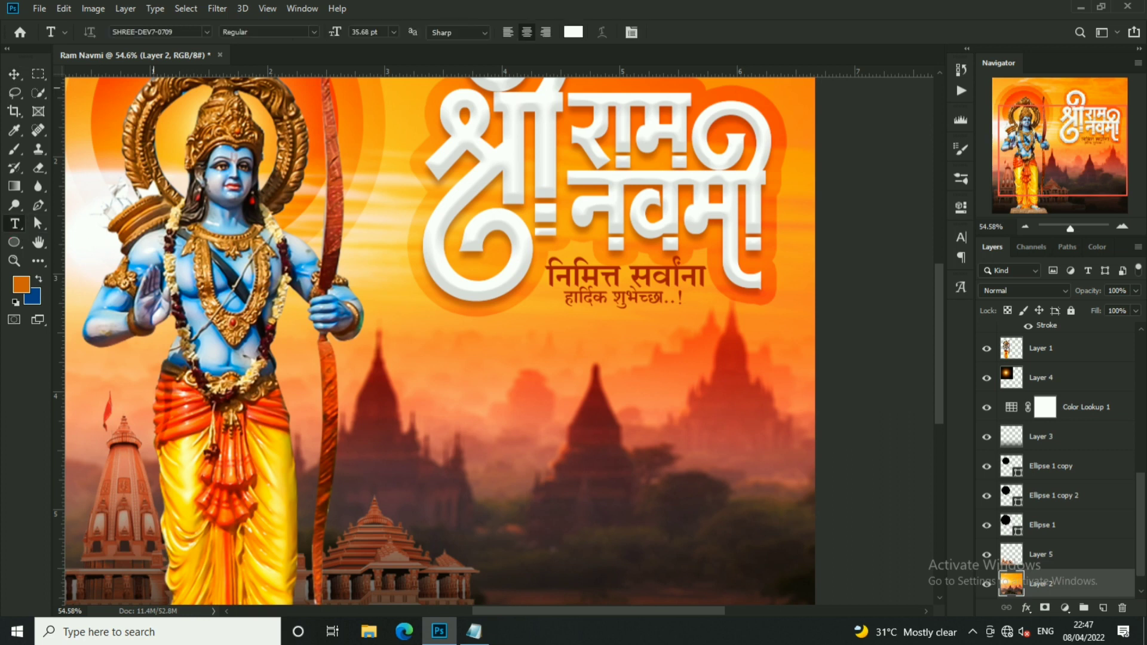
pyautogui.write('m')
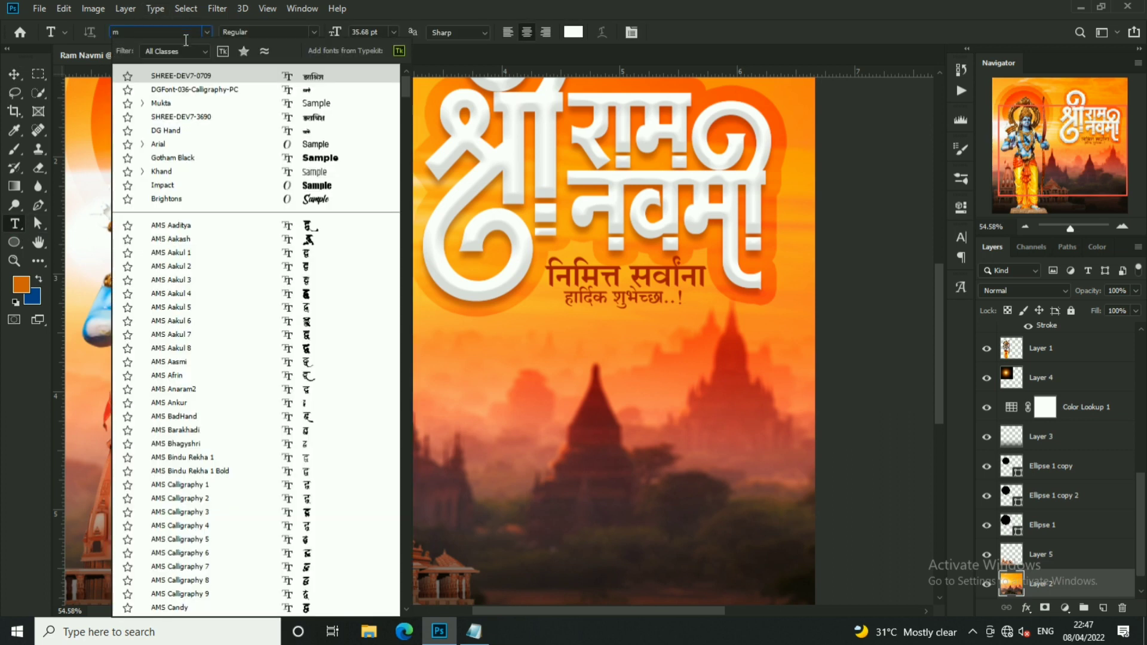
pyautogui.write('ukta')
pyautogui.click(178, 145)
pyautogui.click(532, 429)
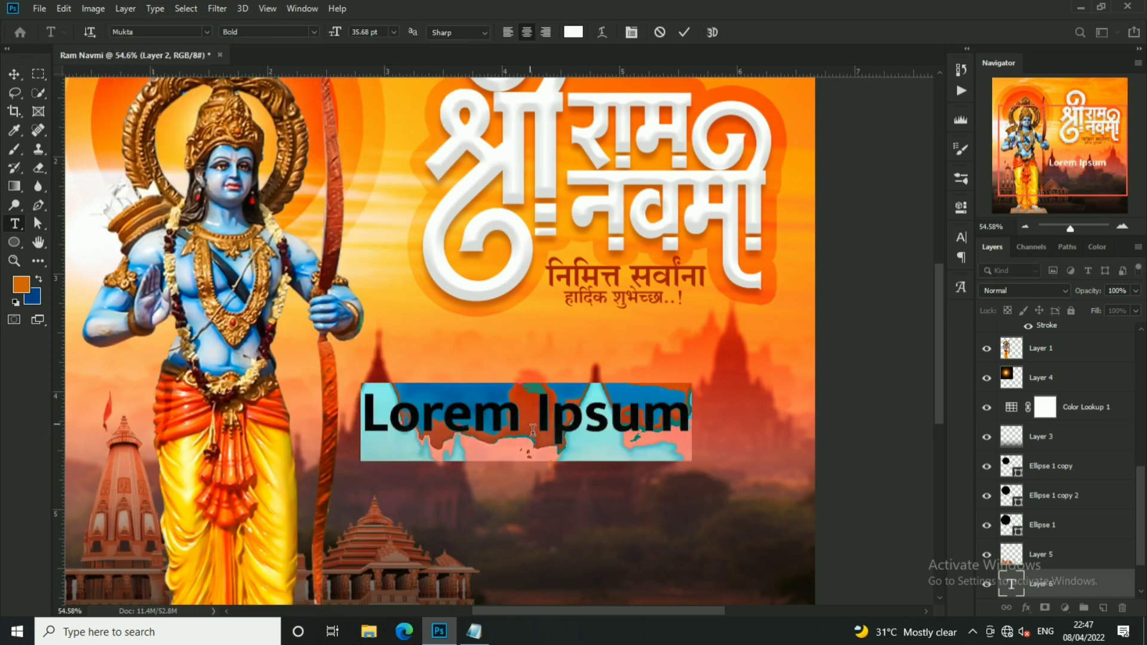
pyautogui.write('abcdefghijk')
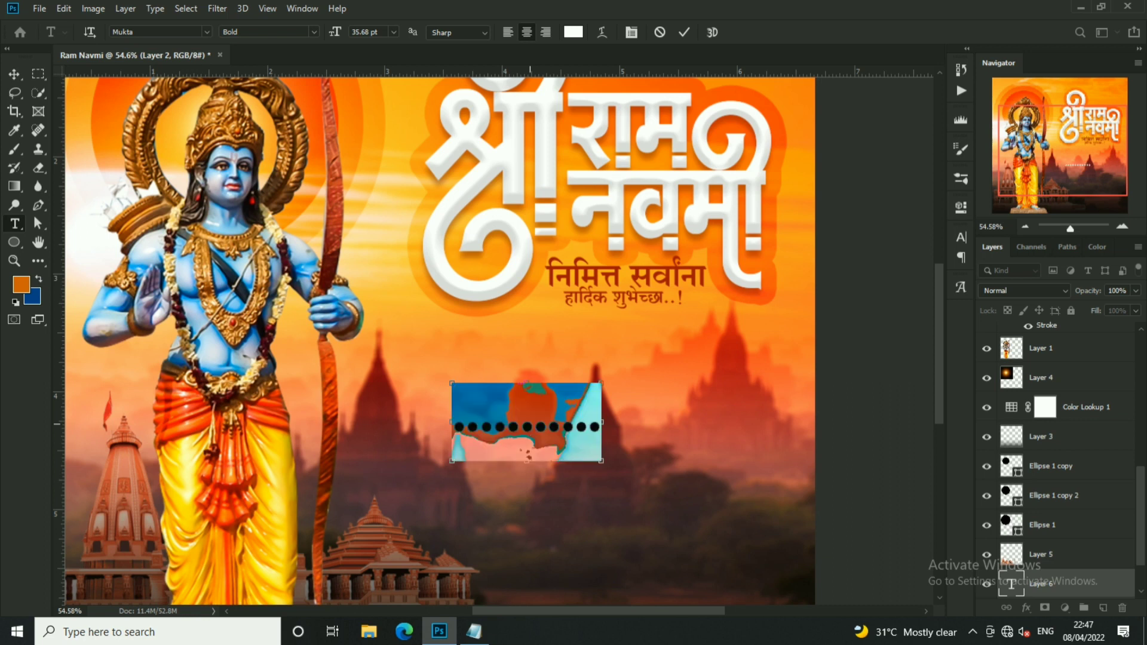
pyautogui.write('lmnopqrstuvwxyzabcdefghijklmnopqrstuvwxyzab')
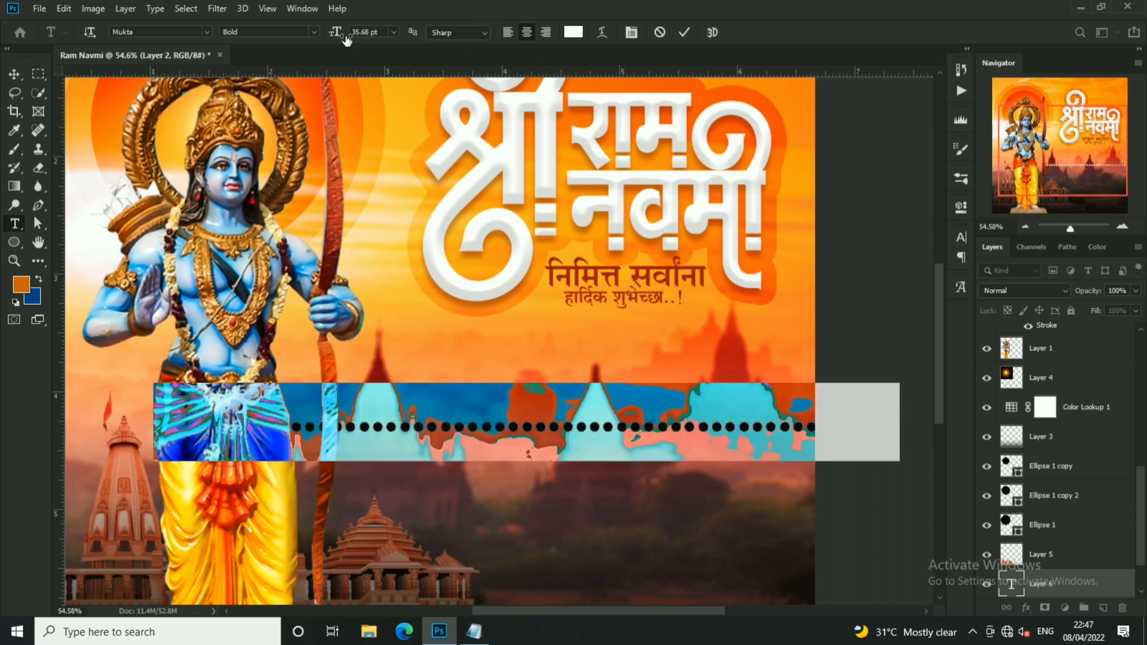
pyautogui.moveTo(346, 40); pyautogui.dragTo(328, 42)
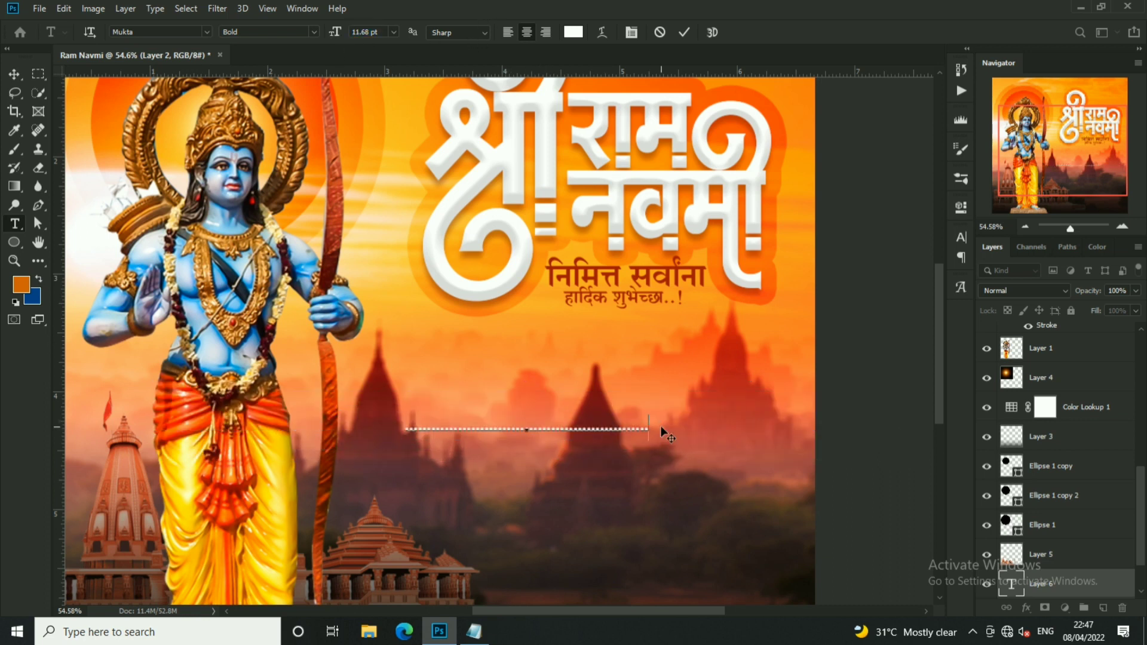
pyautogui.hotkey('ctrl', 'a')
pyautogui.click(683, 33)
# Place the dotted line beneath the greeting, set it to Overlay, and narrow it.
pyautogui.press('v')
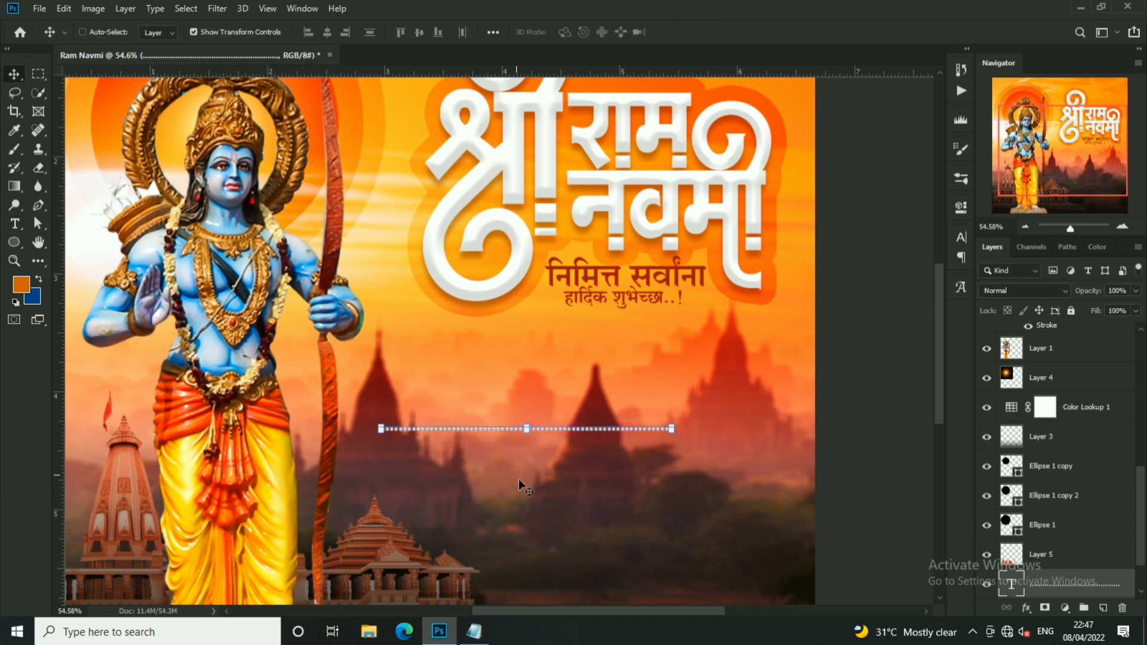
pyautogui.moveTo(519, 479); pyautogui.dragTo(635, 363)
pyautogui.scroll(3, 721, 306)
pyautogui.click(1046, 291)
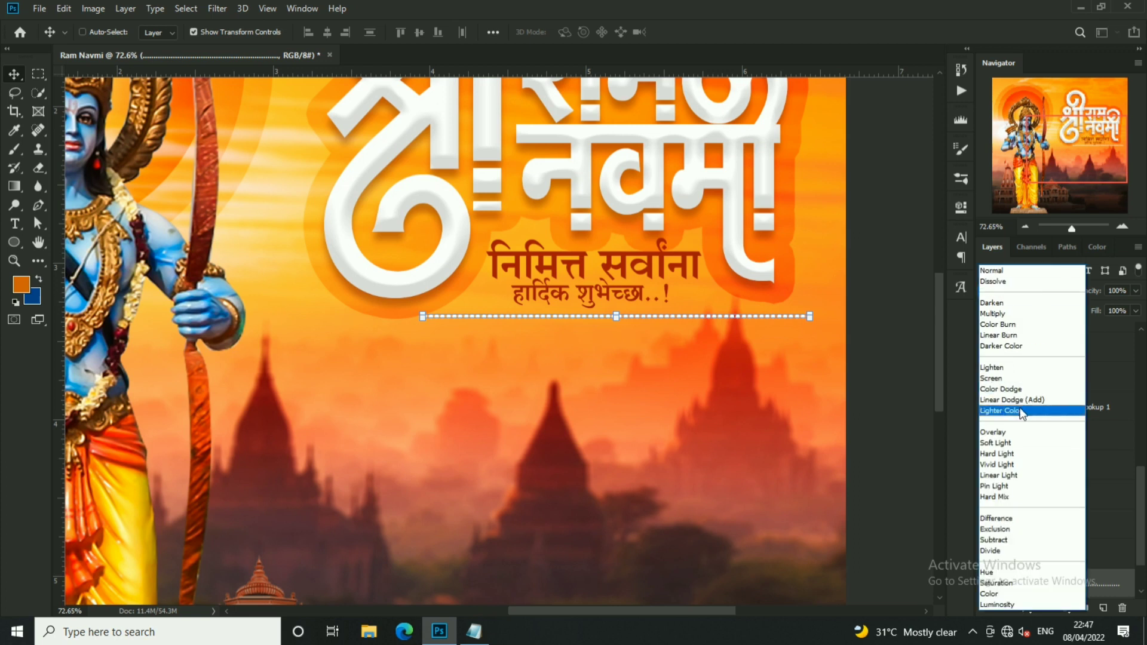
pyautogui.click(1015, 419)
pyautogui.hotkey('ctrl', 't')
pyautogui.moveTo(810, 316); pyautogui.dragTo(711, 312)
pyautogui.press('Return')
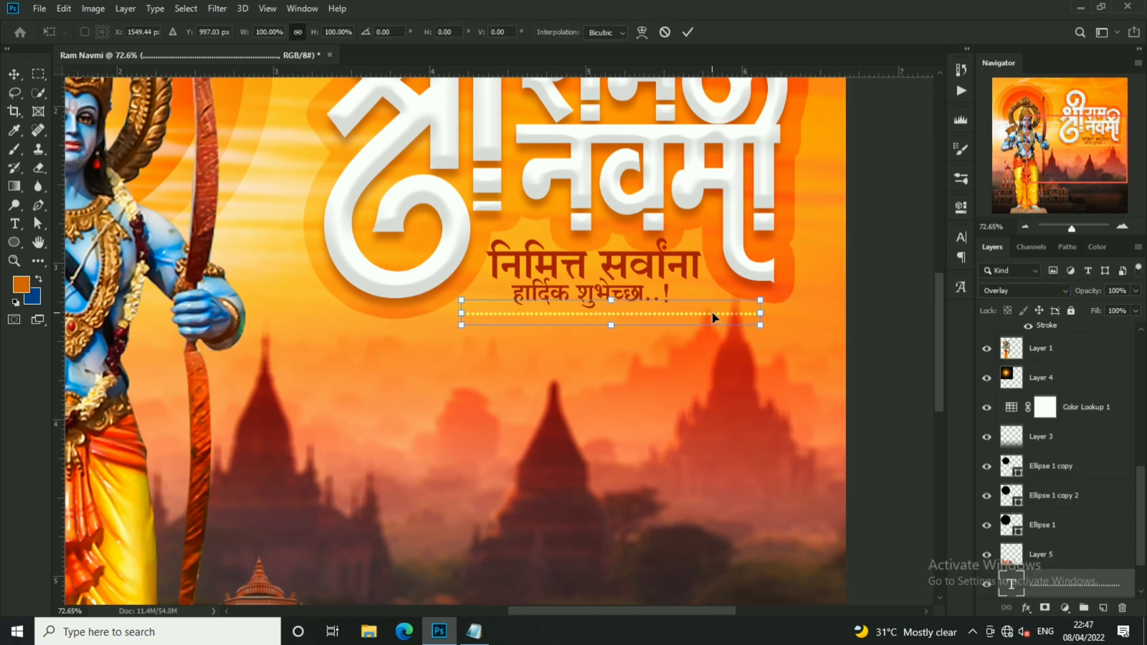
pyautogui.press('Return')
# Recolour the dotted line dark red (#4c0c00).
pyautogui.scroll(4, 727, 306)
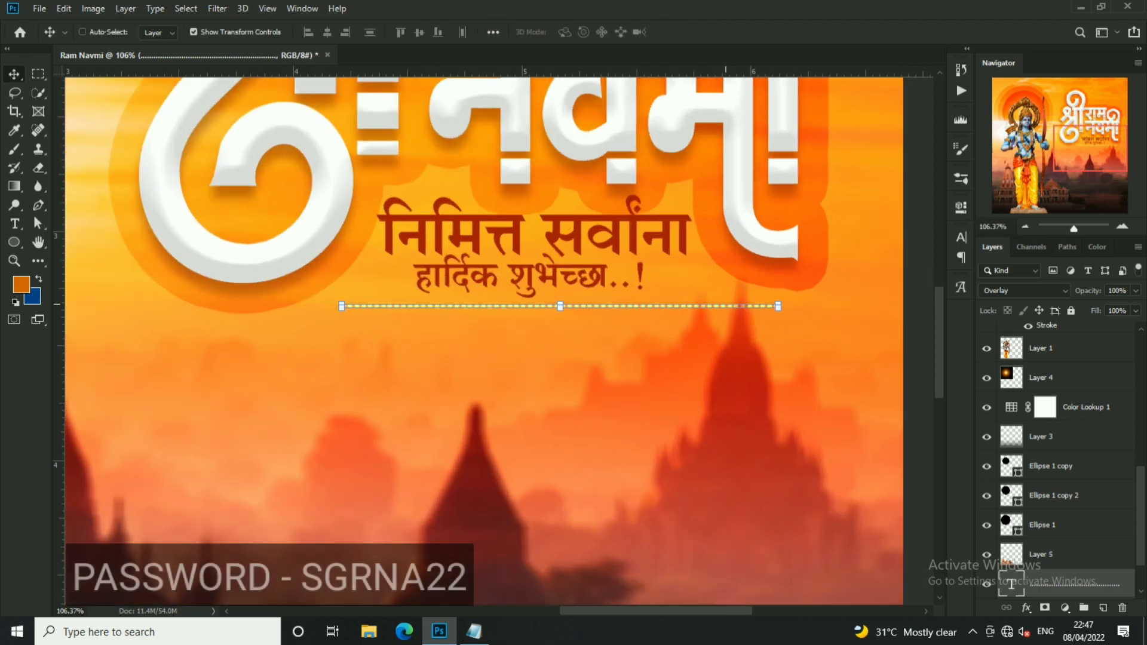
pyautogui.doubleClick(727, 307)
pyautogui.click(573, 32)
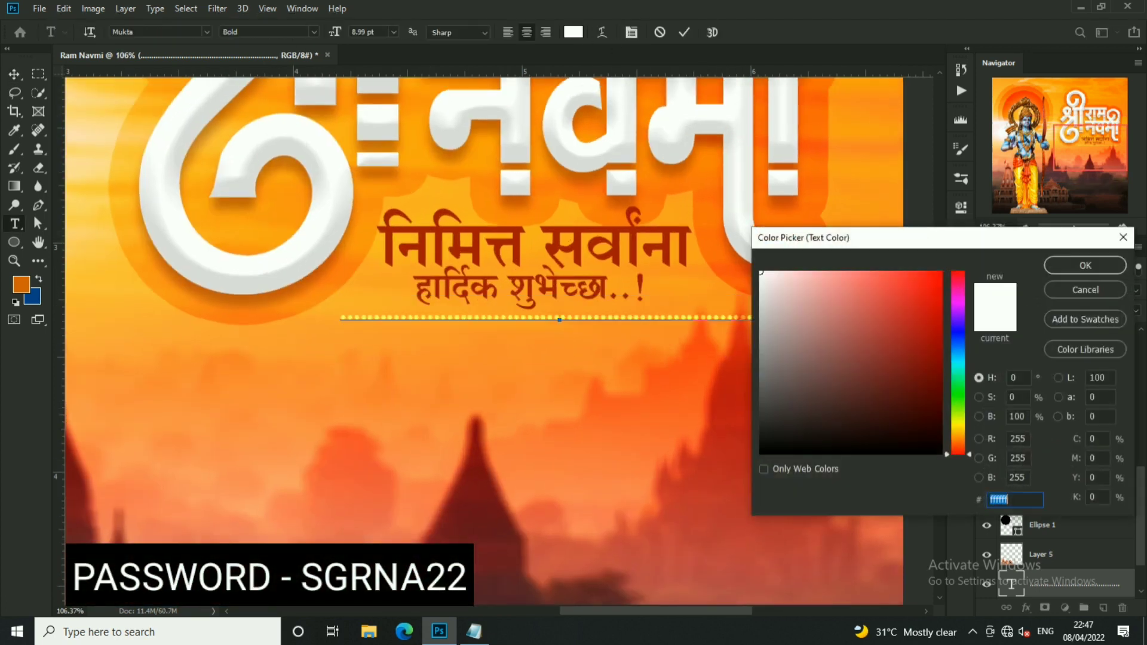
pyautogui.click(614, 251)
pyautogui.moveTo(870, 384); pyautogui.dragTo(953, 421)
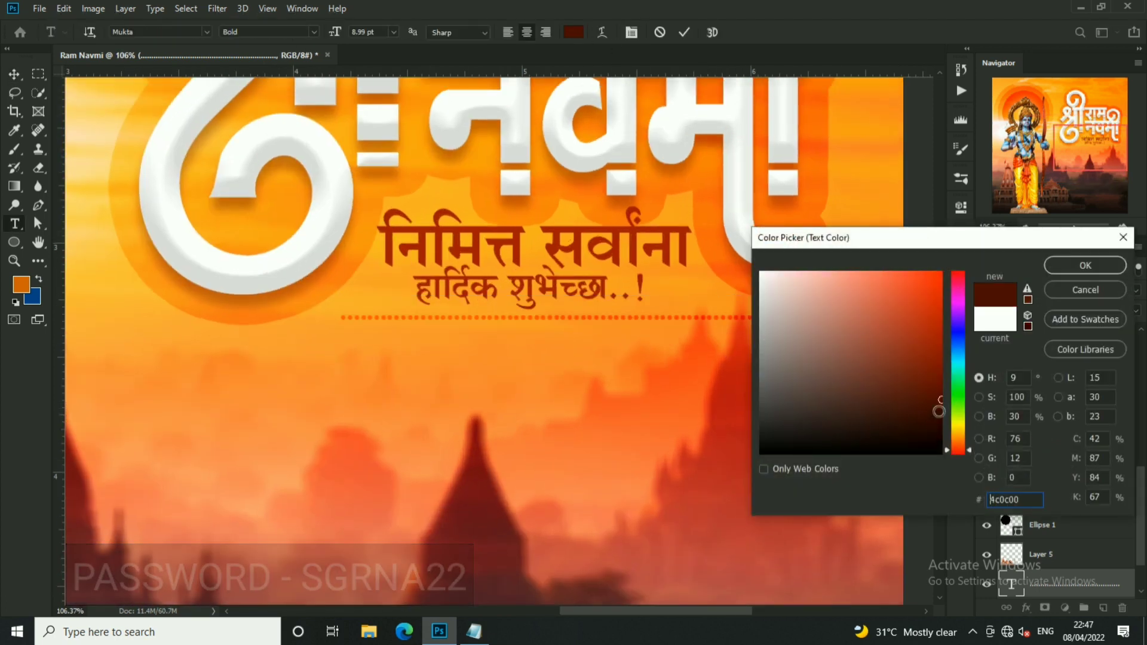
pyautogui.click(1086, 266)
pyautogui.click(684, 33)
# Narrow and shift the dotted line left, then duplicate it widened to about 125%.
pyautogui.press('v')
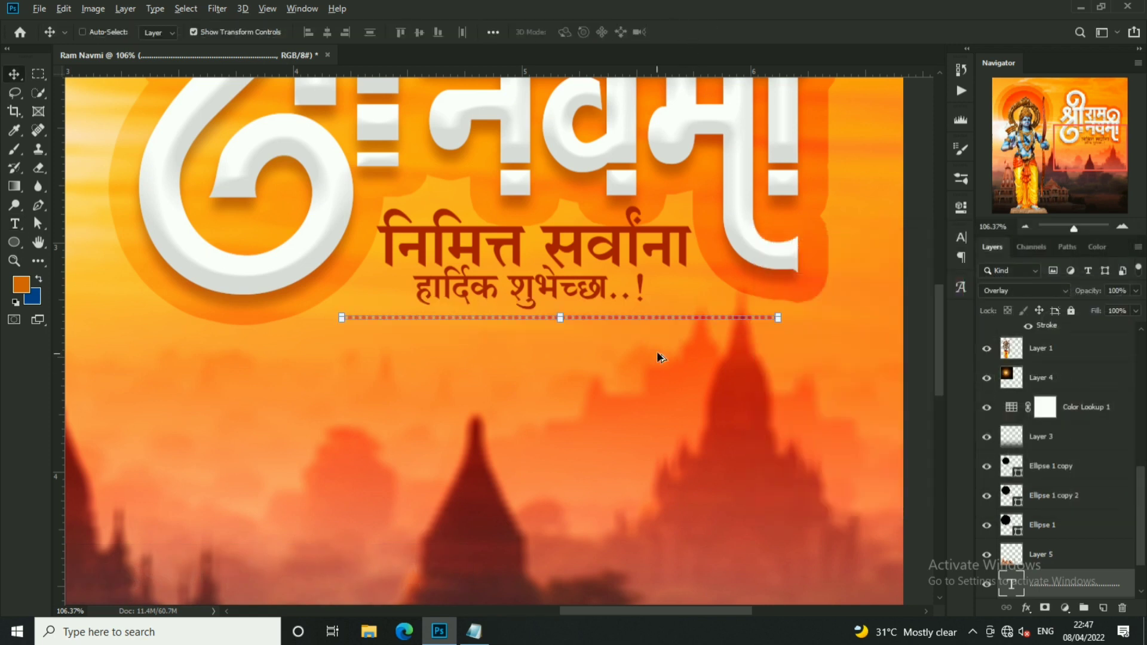
pyautogui.scroll(-1, 657, 352)
pyautogui.hotkey('ctrl', 't')
pyautogui.moveTo(764, 323); pyautogui.dragTo(751, 323)
pyautogui.press('Return')
pyautogui.moveTo(677, 327); pyautogui.dragTo(609, 319)
pyautogui.hotkey('ctrl', 't')
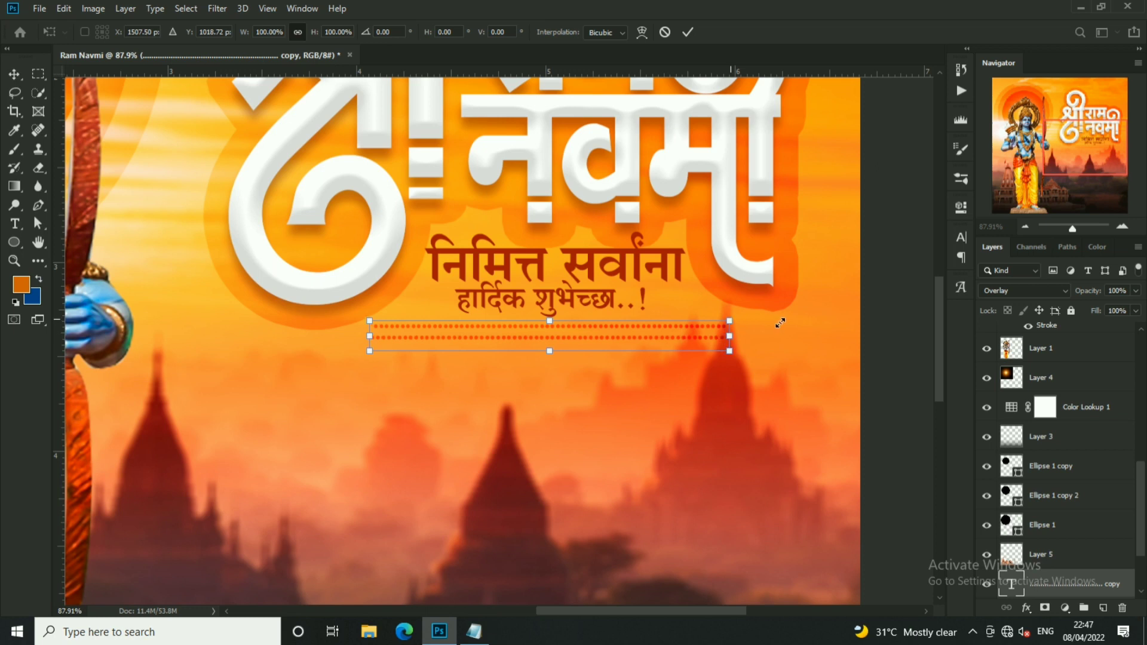
pyautogui.moveTo(725, 326); pyautogui.dragTo(781, 323)
pyautogui.press('Return')
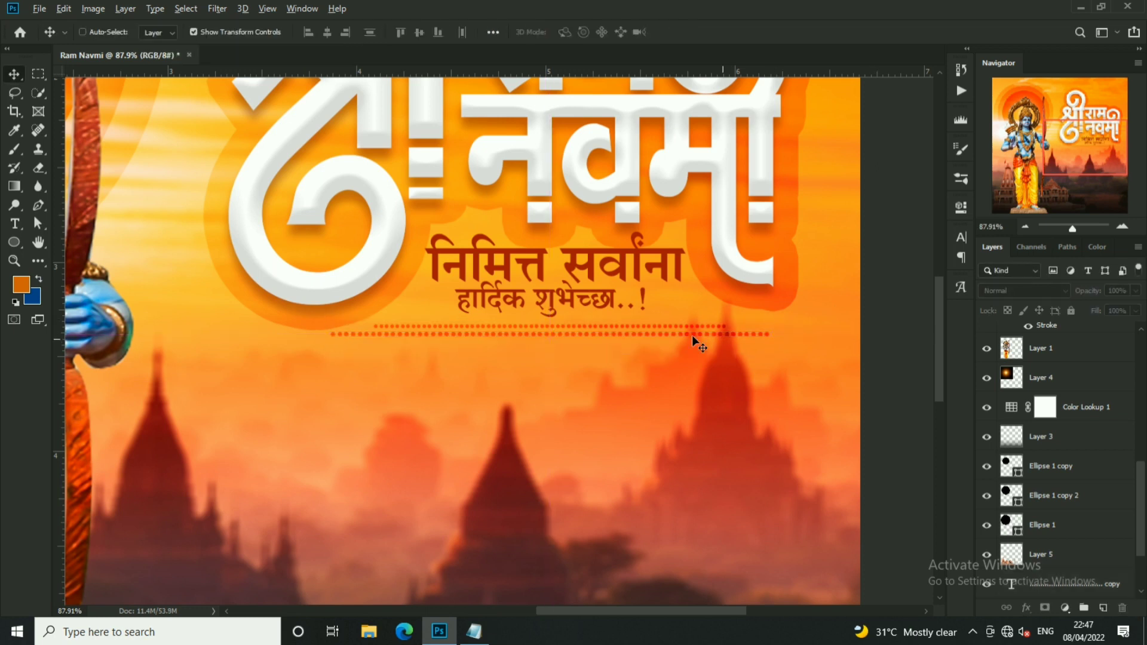
pyautogui.hotkey('ctrl', '0')
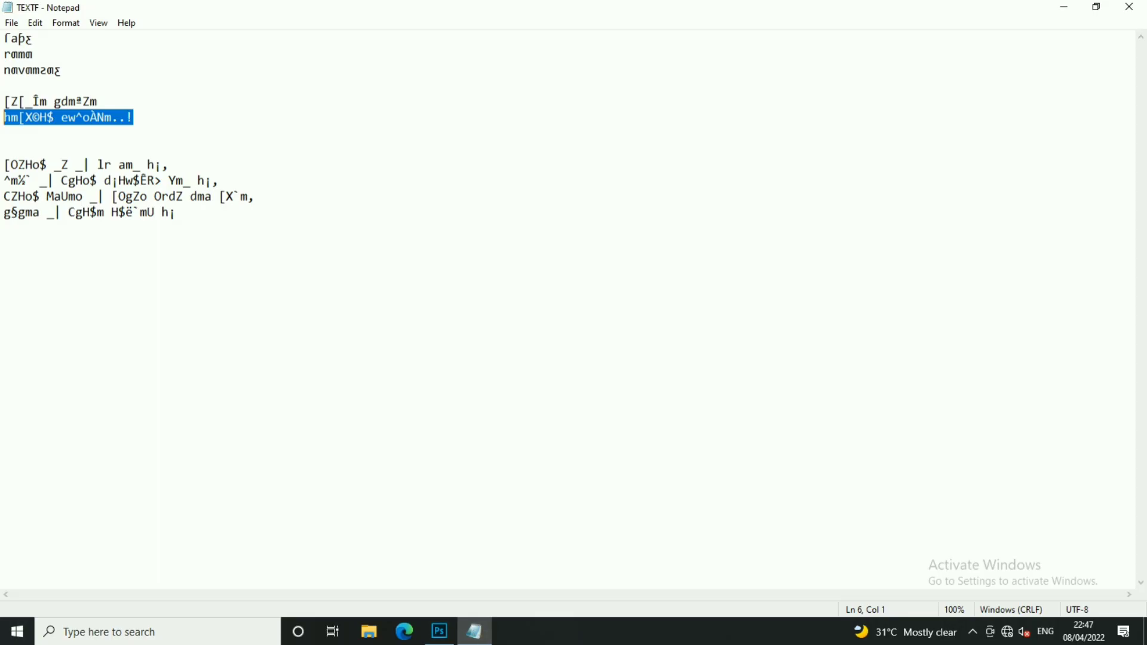
# Paste the four-line Hindi verse from the notes into the subtitle copy above the title.
pyautogui.moveTo(4, 165); pyautogui.dragTo(220, 220)
pyautogui.hotkey('ctrl', 'c')
pyautogui.click(440, 631)
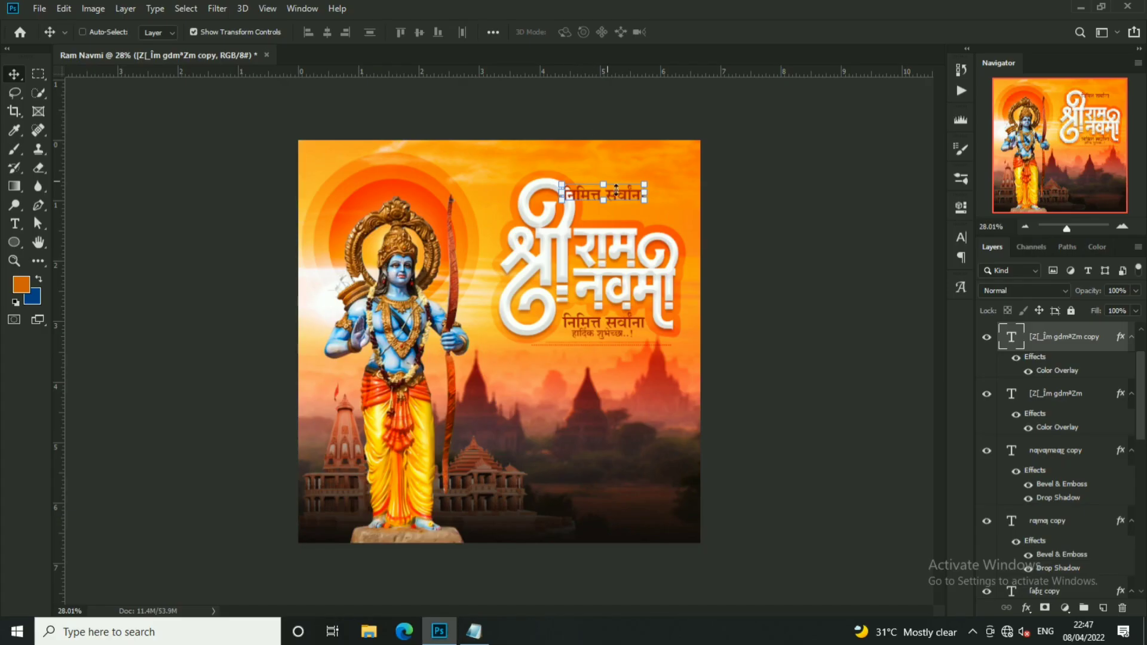
pyautogui.doubleClick(1010, 336)
pyautogui.hotkey('ctrl', 'v')
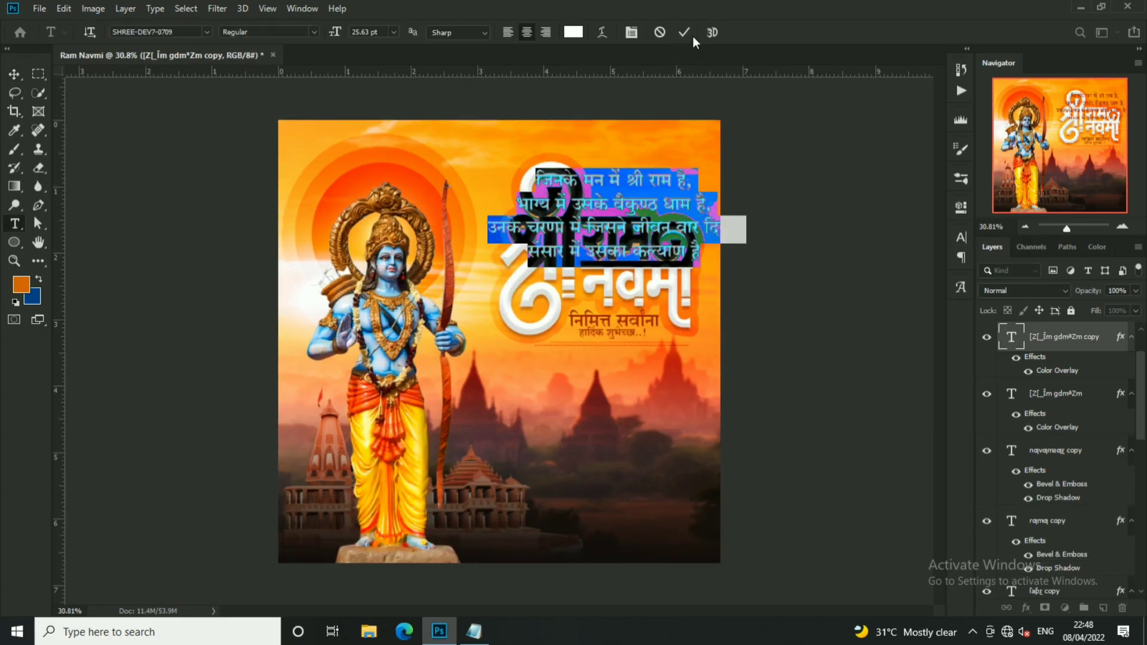
pyautogui.click(684, 32)
# Scale the verse down to about half size, then slightly smaller.
pyautogui.hotkey('ctrl', '0')
pyautogui.hotkey('ctrl', 't')
pyautogui.moveTo(768, 146)
pyautogui.mouseDown()
pyautogui.moveTo(681, 186)
pyautogui.moveTo(688, 141)
pyautogui.mouseUp()
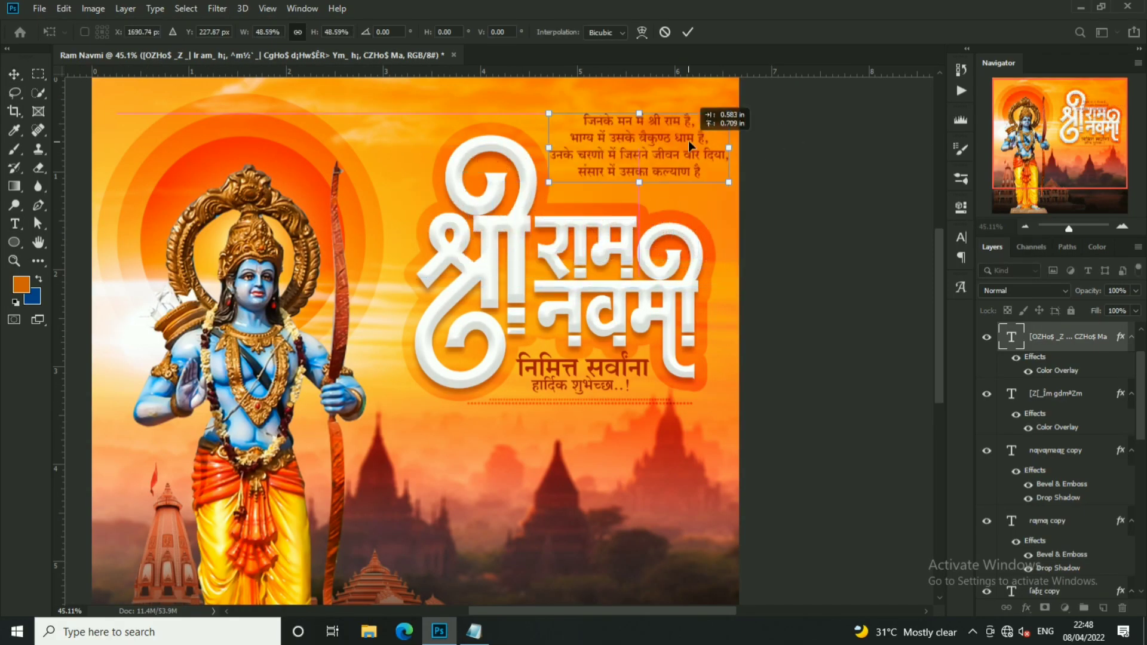
pyautogui.press('Return')
pyautogui.hotkey('ctrl', 't')
pyautogui.moveTo(692, 199); pyautogui.dragTo(687, 203)
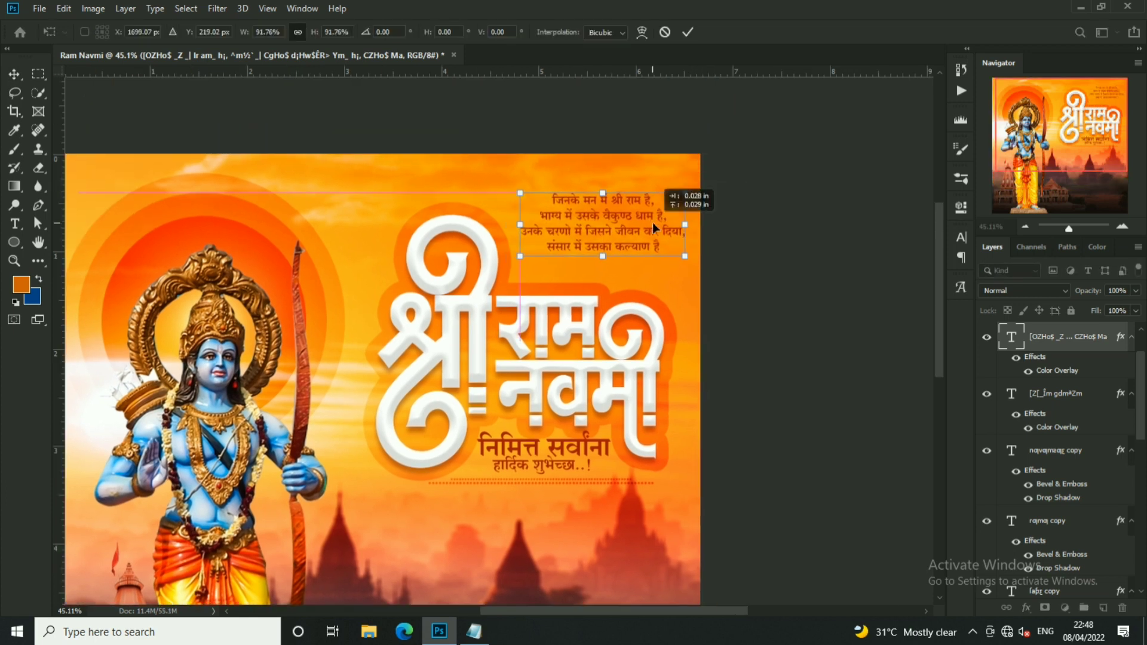
pyautogui.press('Return')
# Give the verse light lettering and review its layer effect settings.
pyautogui.doubleClick(1011, 336)
pyautogui.click(573, 32)
pyautogui.click(1085, 265)
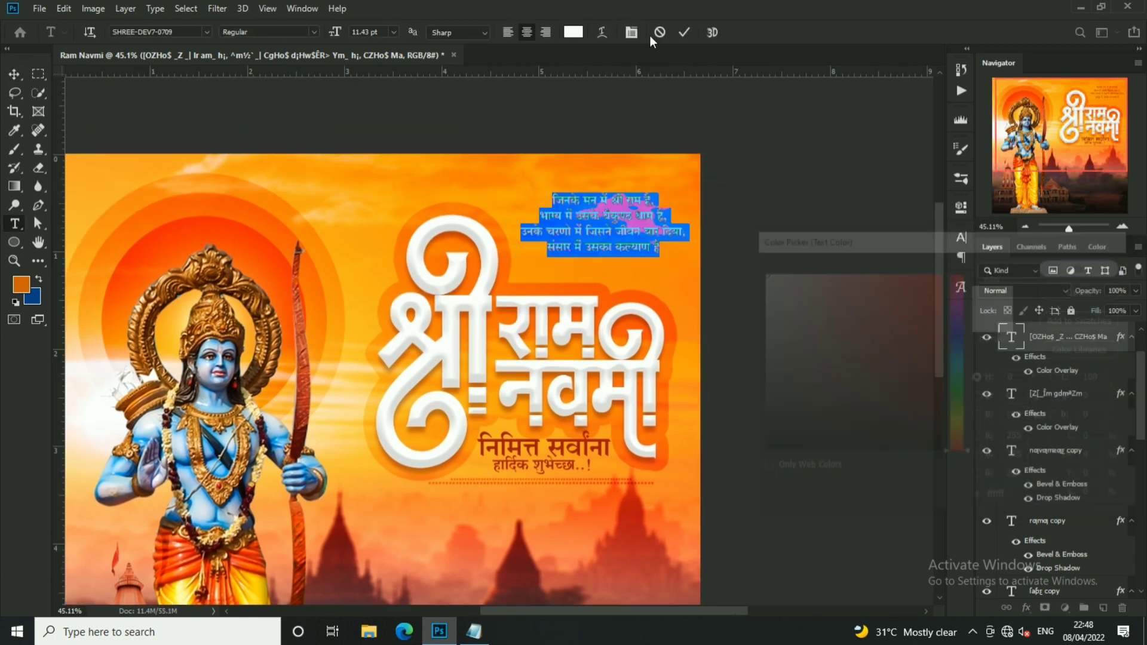
pyautogui.click(684, 33)
pyautogui.press('v')
pyautogui.doubleClick(1075, 336)
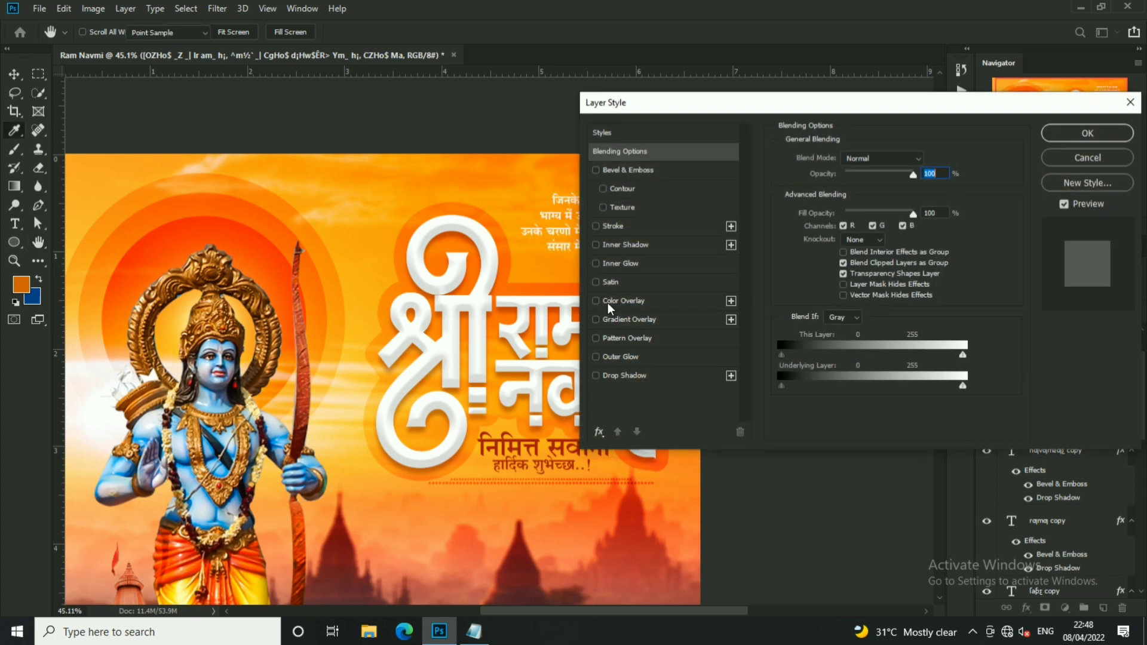
pyautogui.press('Return')
pyautogui.hotkey('ctrl', '0')
# Review Layer 4, Layer 3, Ellipse 1 copy 2, Ellipse 1 and the Layer 2 sky background.
pyautogui.keyDown('ctrl'); pyautogui.click(480, 143); pyautogui.keyUp('ctrl')
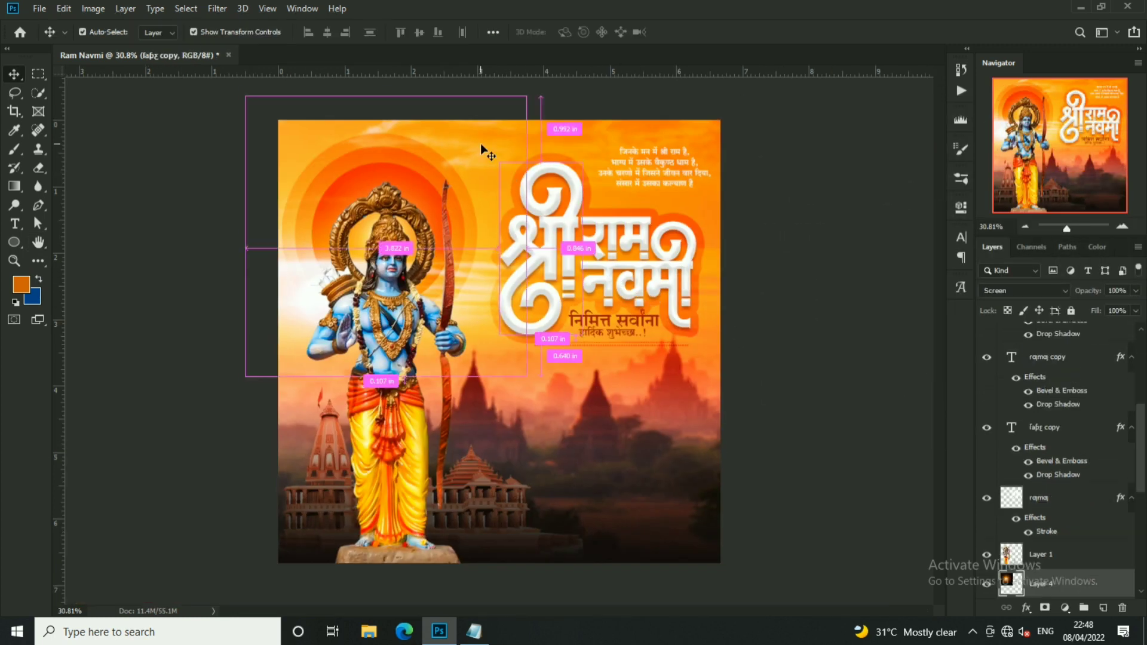
pyautogui.scroll(-1, 478, 167)
pyautogui.scroll(-5, 1063, 454)
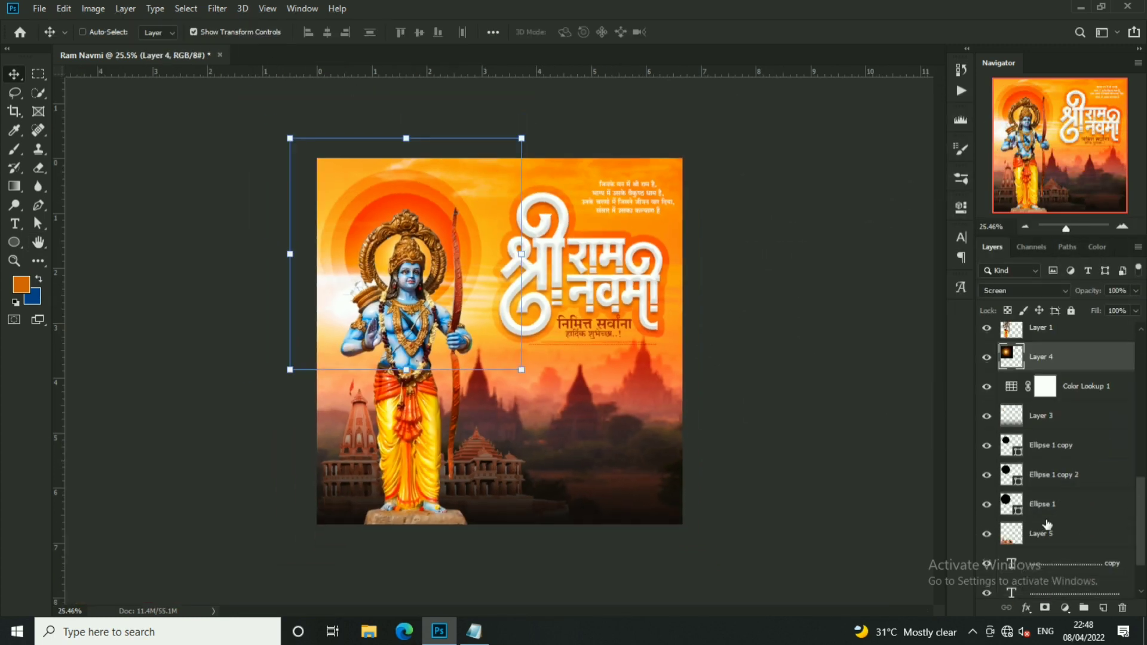
pyautogui.click(1075, 418)
pyautogui.click(1077, 476)
pyautogui.click(1076, 505)
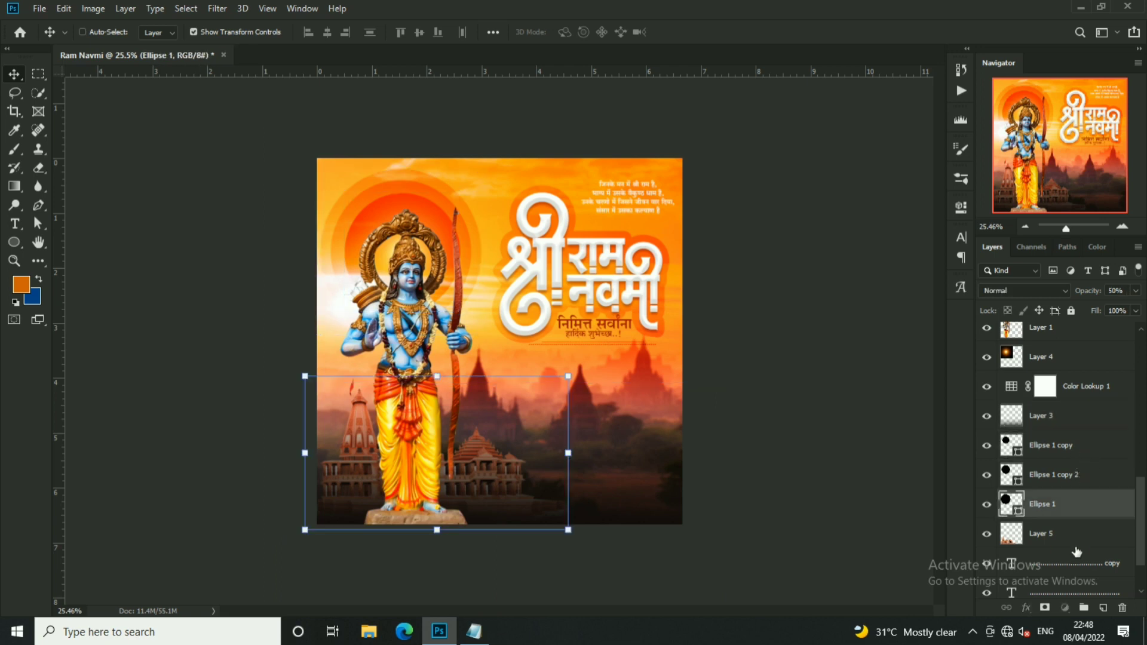
pyautogui.scroll(-2, 1075, 505)
pyautogui.click(1076, 554)
# Bring light.jpg into the poster as a Screen-blended sun glow near the top.
pyautogui.click(39, 8)
pyautogui.click(60, 37)
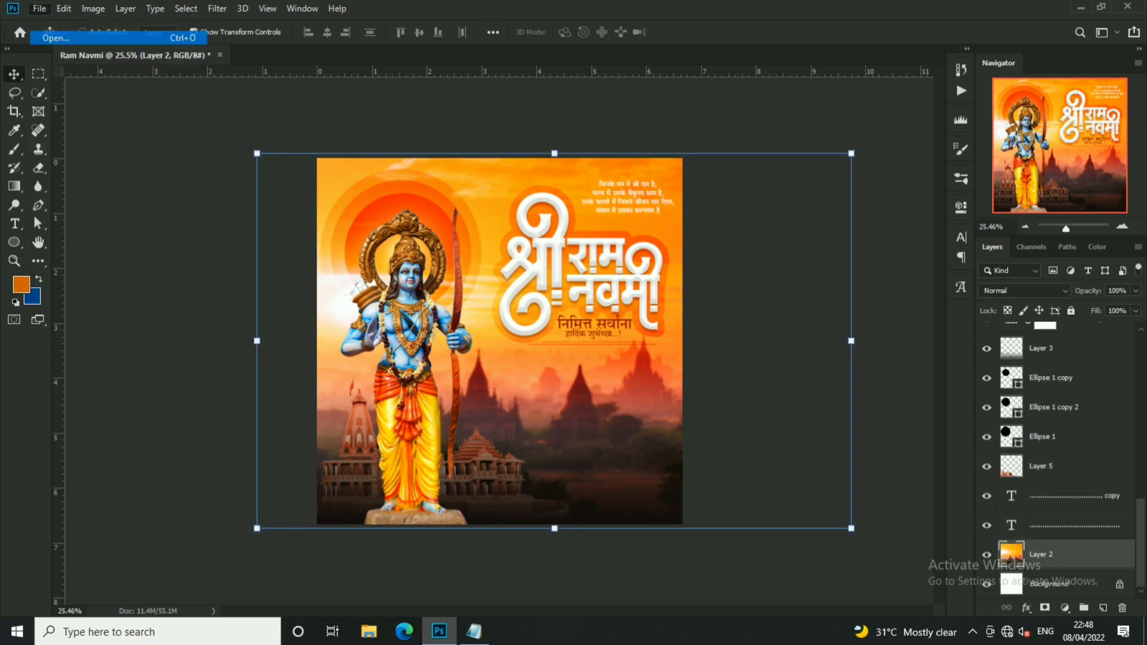
pyautogui.doubleClick(319, 102)
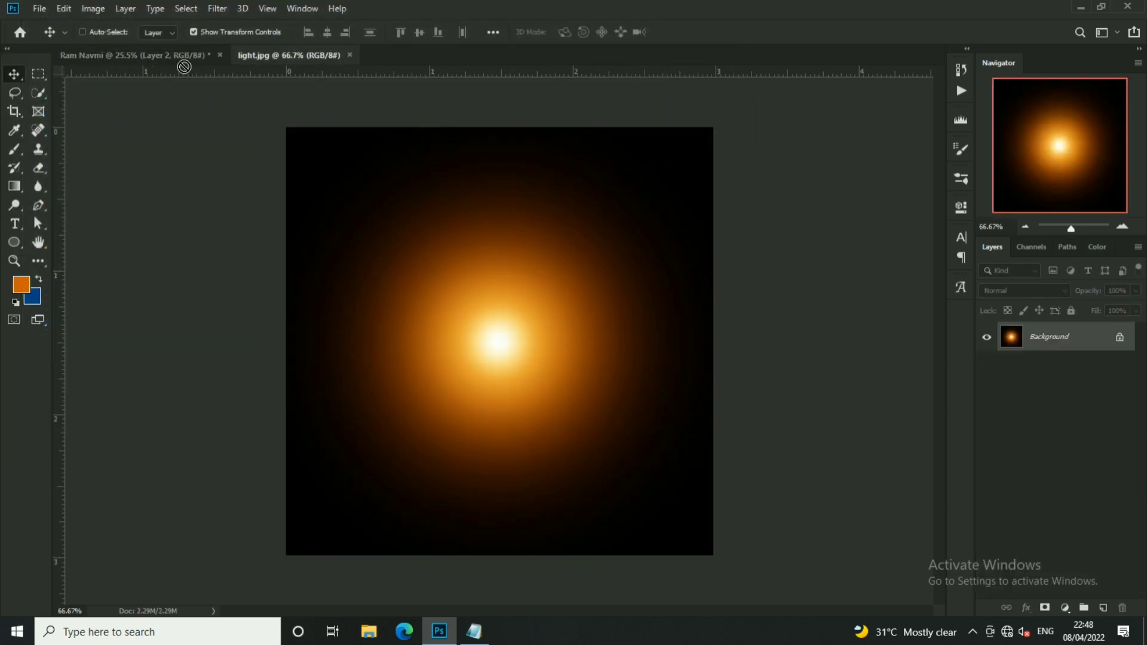
pyautogui.moveTo(184, 66); pyautogui.dragTo(479, 181)
pyautogui.click(1024, 291)
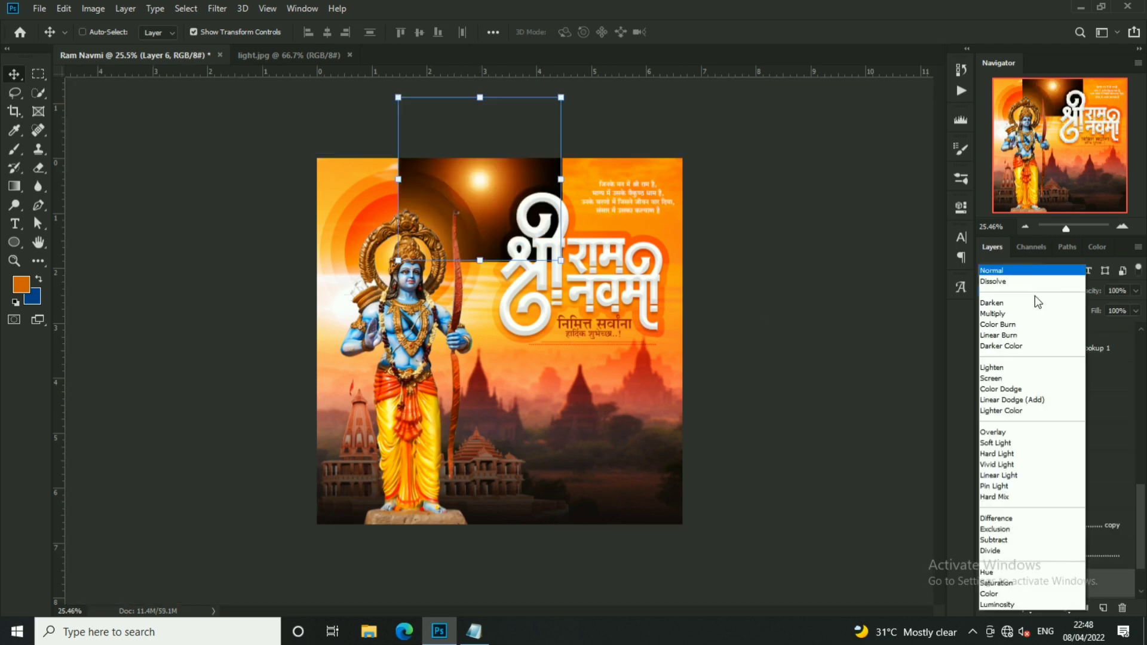
pyautogui.click(1003, 379)
pyautogui.moveTo(404, 138); pyautogui.dragTo(412, 120)
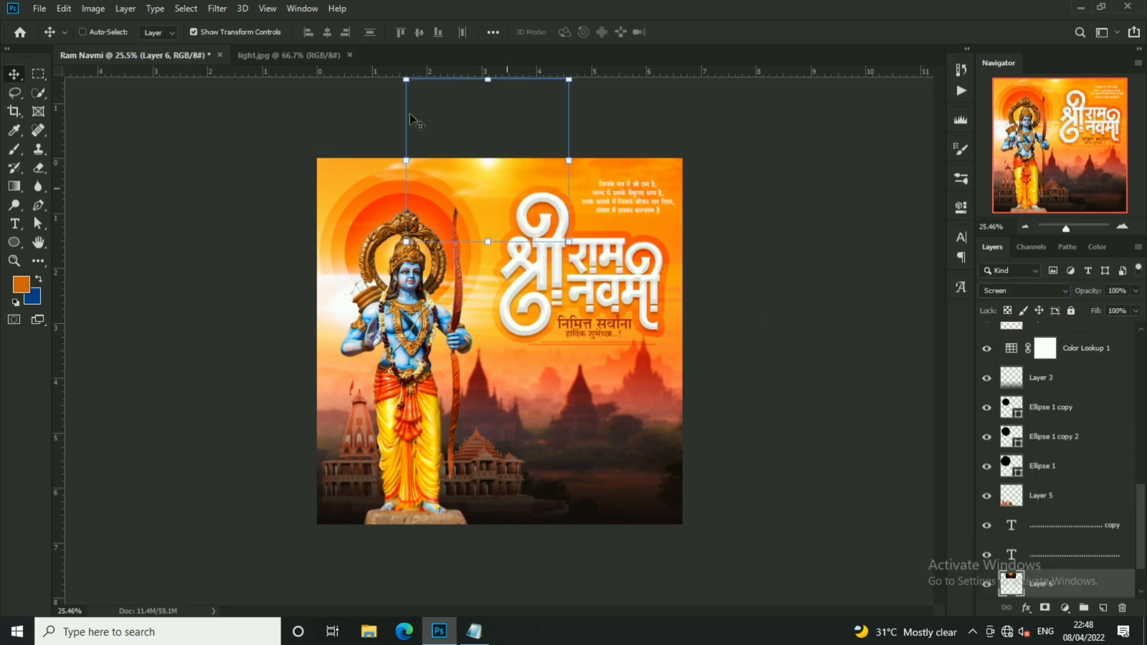
pyautogui.click(350, 55)
# Drag Birds.png into the poster, shrink it to a small flock above the title.
pyautogui.click(39, 9)
pyautogui.click(60, 37)
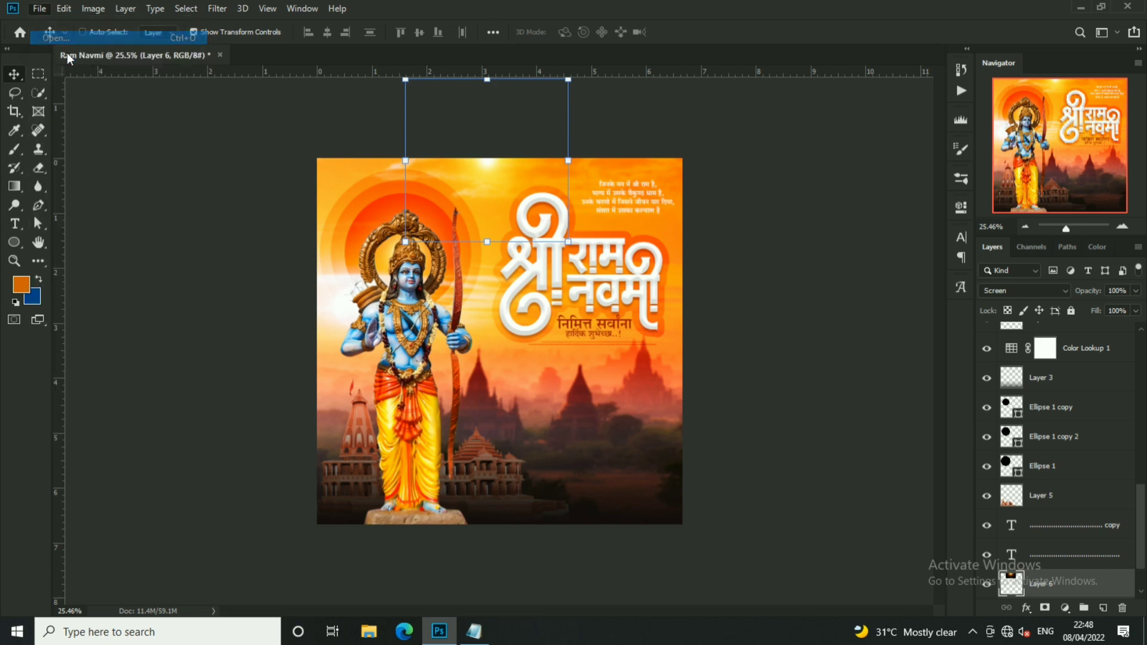
pyautogui.click(259, 118)
pyautogui.doubleClick(259, 118)
pyautogui.moveTo(466, 269); pyautogui.dragTo(466, 317)
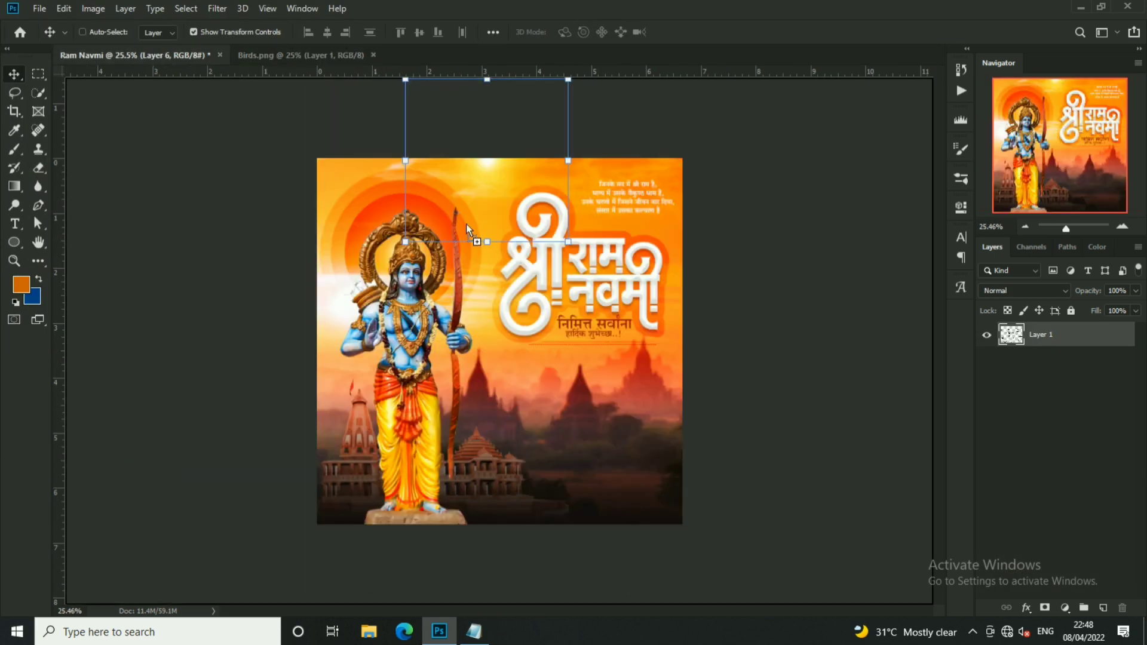
pyautogui.moveTo(781, 474); pyautogui.dragTo(555, 239)
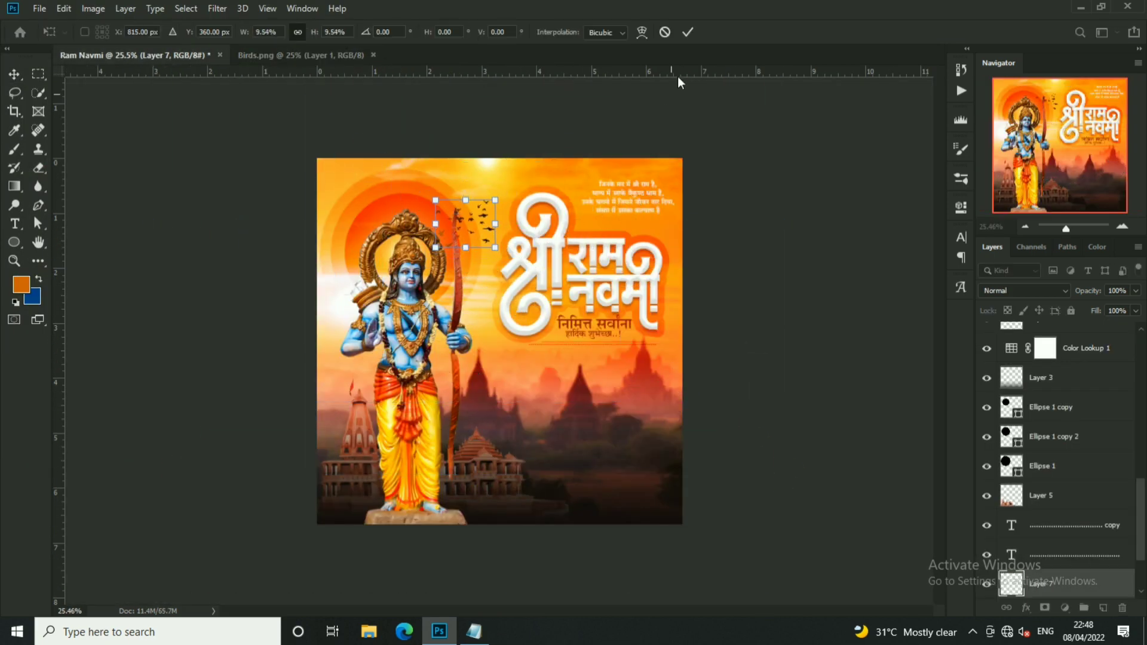
pyautogui.moveTo(451, 226); pyautogui.dragTo(472, 174)
# Shrink the birds slightly more and nudge them next to the sun glow.
pyautogui.hotkey('ctrl', '+')
pyautogui.moveTo(514, 100)
pyautogui.mouseDown()
pyautogui.moveTo(519, 118)
pyautogui.moveTo(487, 141)
pyautogui.mouseUp()
pyautogui.press('Return')
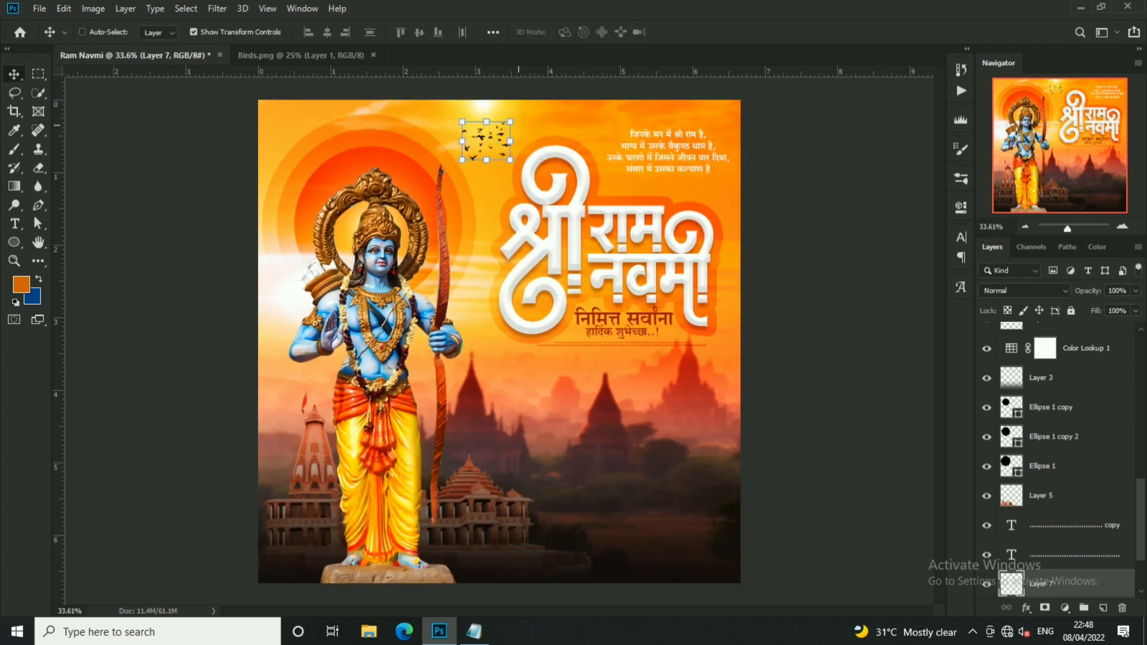
pyautogui.hotkey('ctrl', 't')
pyautogui.press('Return')
pyautogui.keyDown('ctrl'); pyautogui.click(514, 124); pyautogui.keyUp('ctrl')
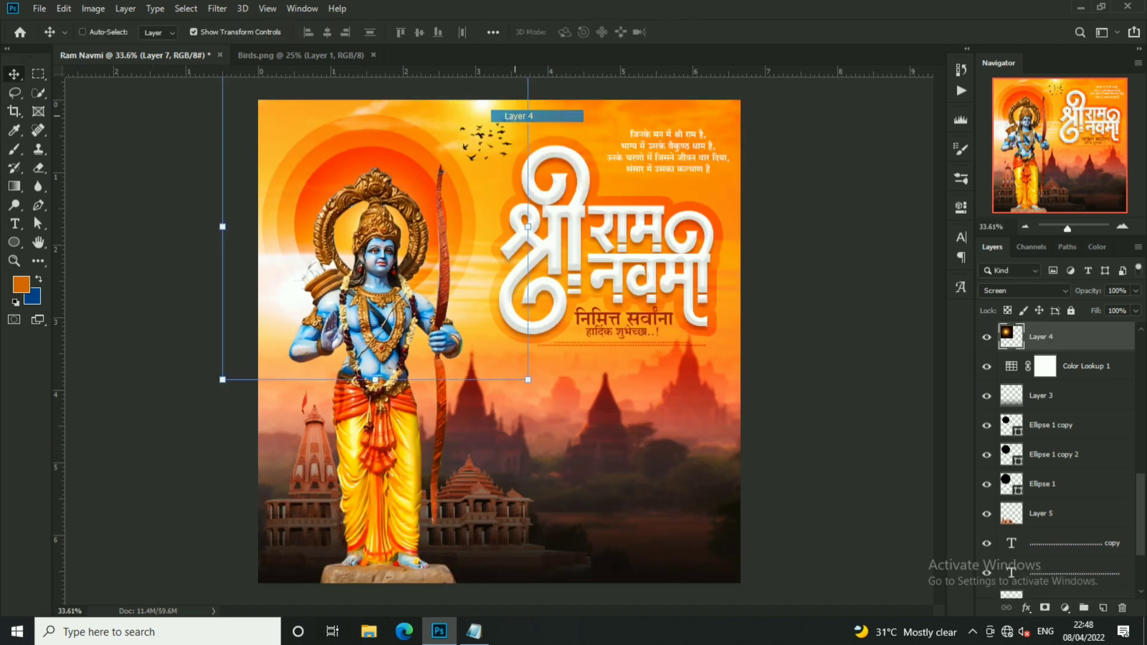
pyautogui.keyDown('ctrl'); pyautogui.click(503, 139); pyautogui.keyUp('ctrl')
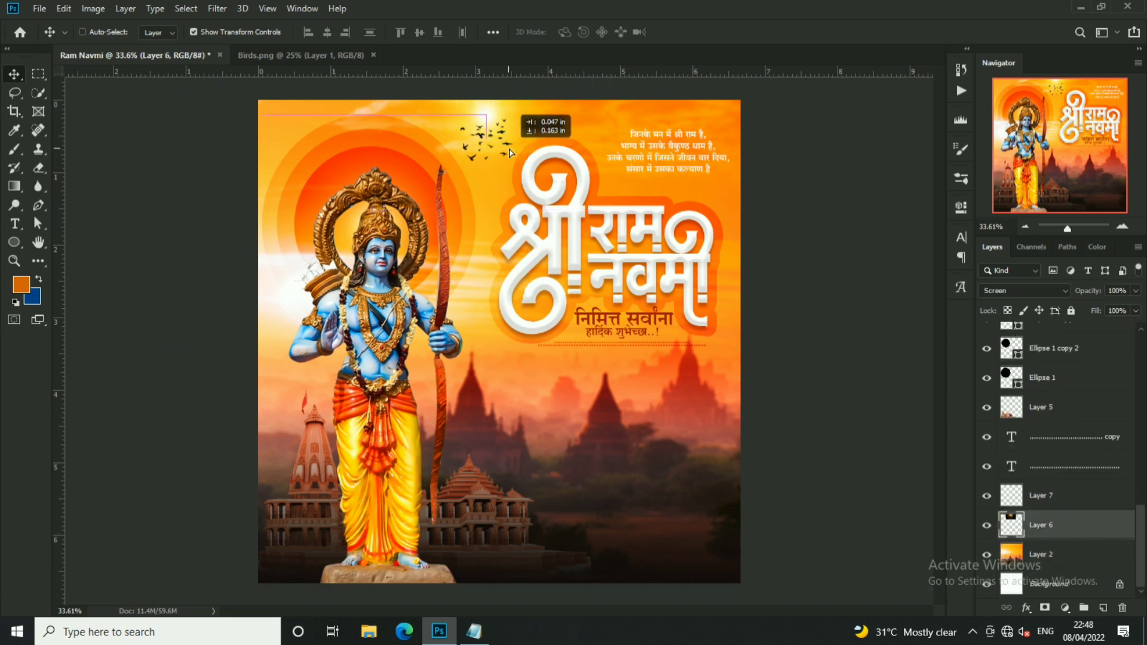
pyautogui.moveTo(503, 139); pyautogui.dragTo(512, 150)
pyautogui.keyDown('ctrl'); pyautogui.click(783, 203); pyautogui.keyUp('ctrl')
pyautogui.scroll(-2, 626, 230)
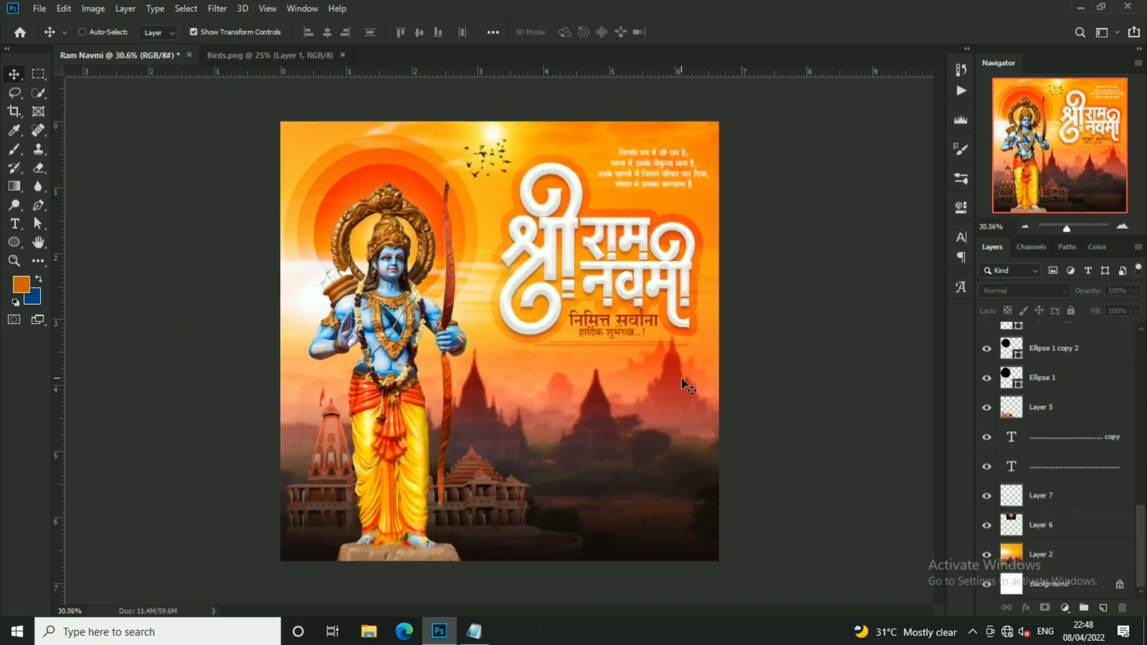
pyautogui.scroll(1, 681, 339)
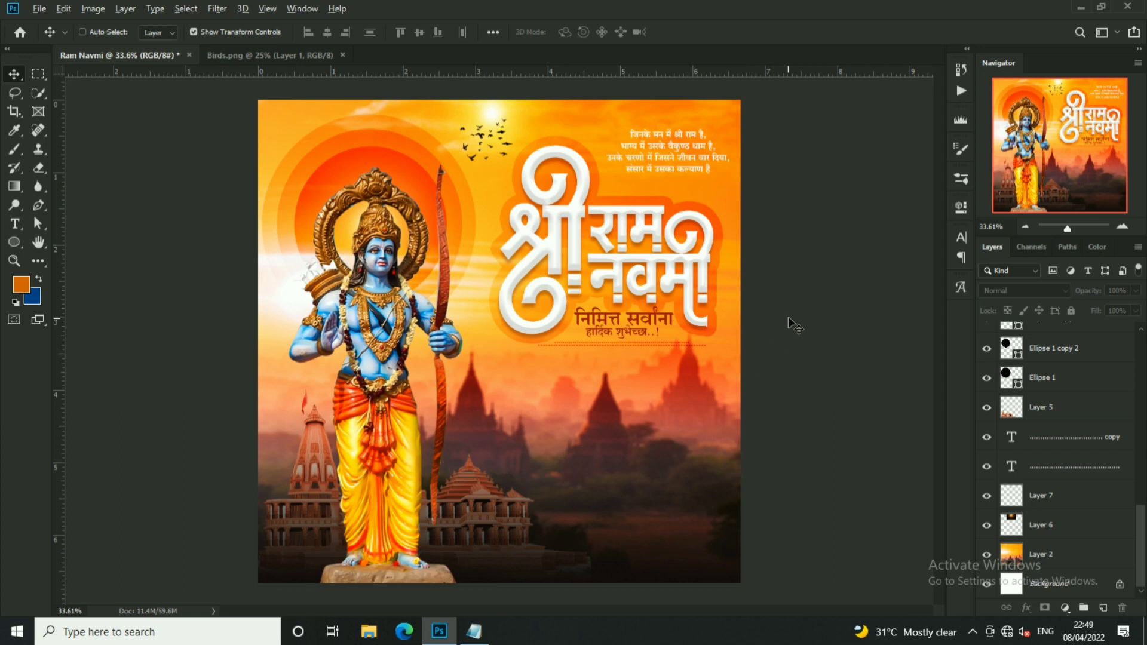
# Duplicate the poster as 'Ram Navmi copy' and flatten it to one layer.
pyautogui.click(343, 55)
pyautogui.click(93, 8)
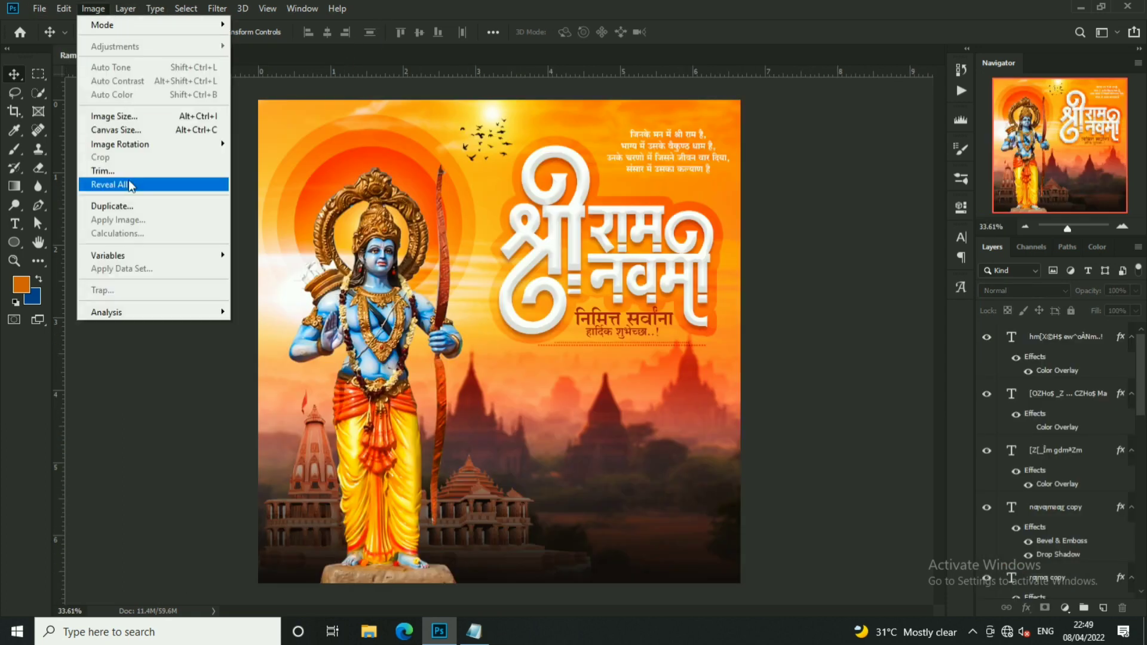
pyautogui.click(102, 185)
pyautogui.press('Return')
pyautogui.click(125, 9)
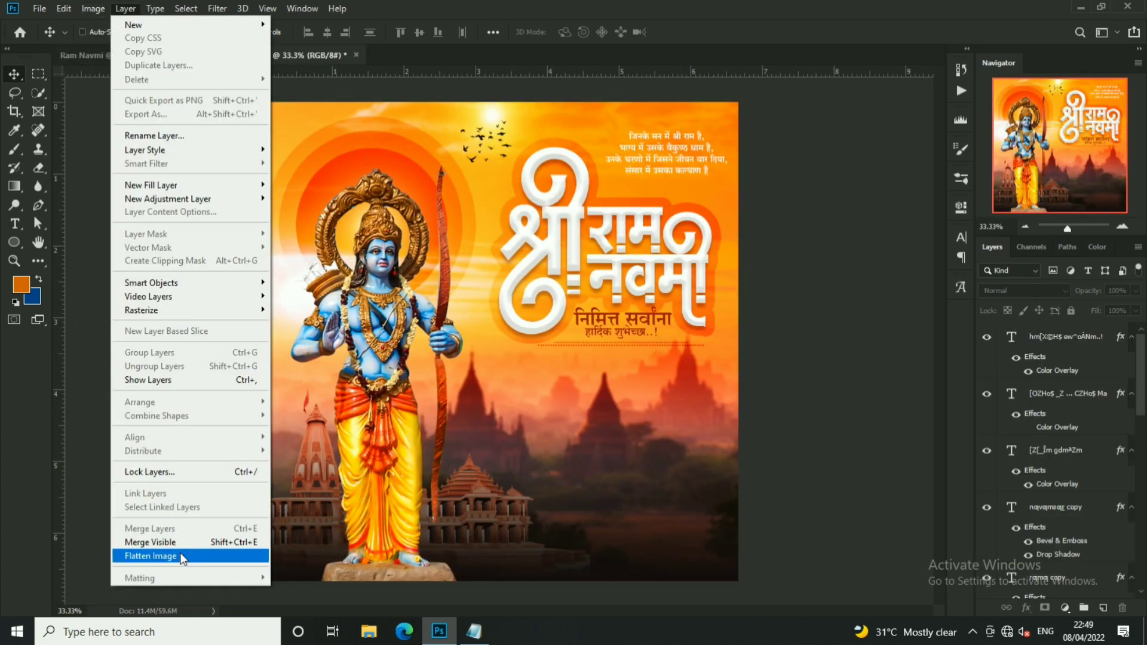
pyautogui.click(179, 558)
# In Camera Raw, brighten the shadows and add a little contrast.
pyautogui.click(217, 8)
pyautogui.click(236, 95)
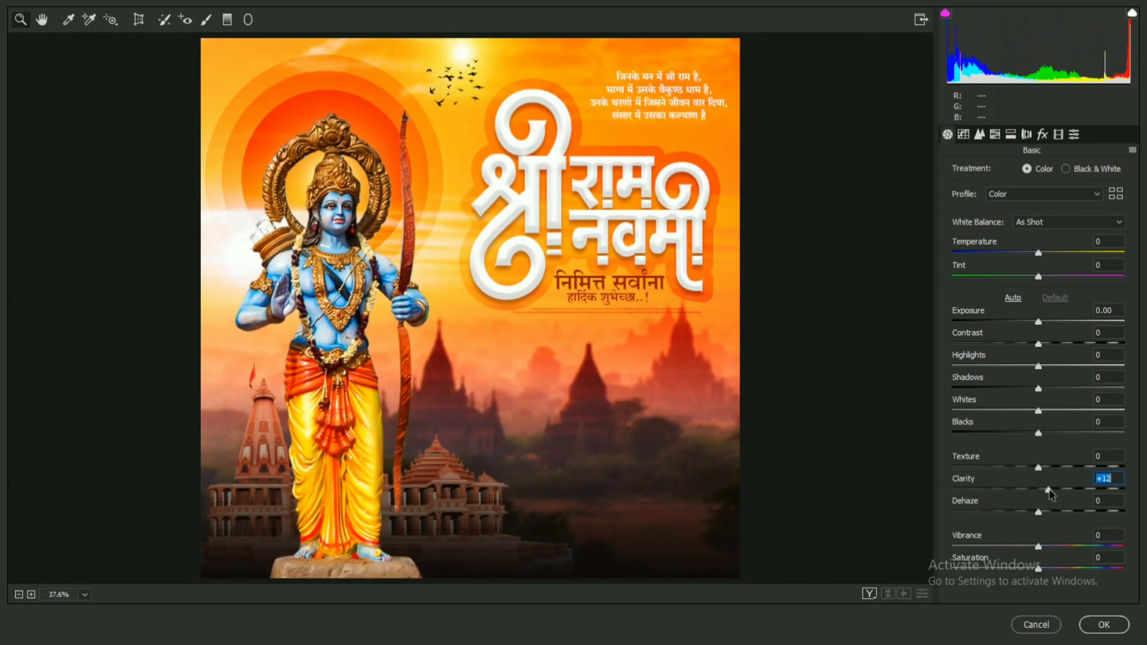
pyautogui.moveTo(1047, 390)
pyautogui.mouseDown()
pyautogui.moveTo(1057, 388)
pyautogui.moveTo(1028, 411)
pyautogui.mouseUp()
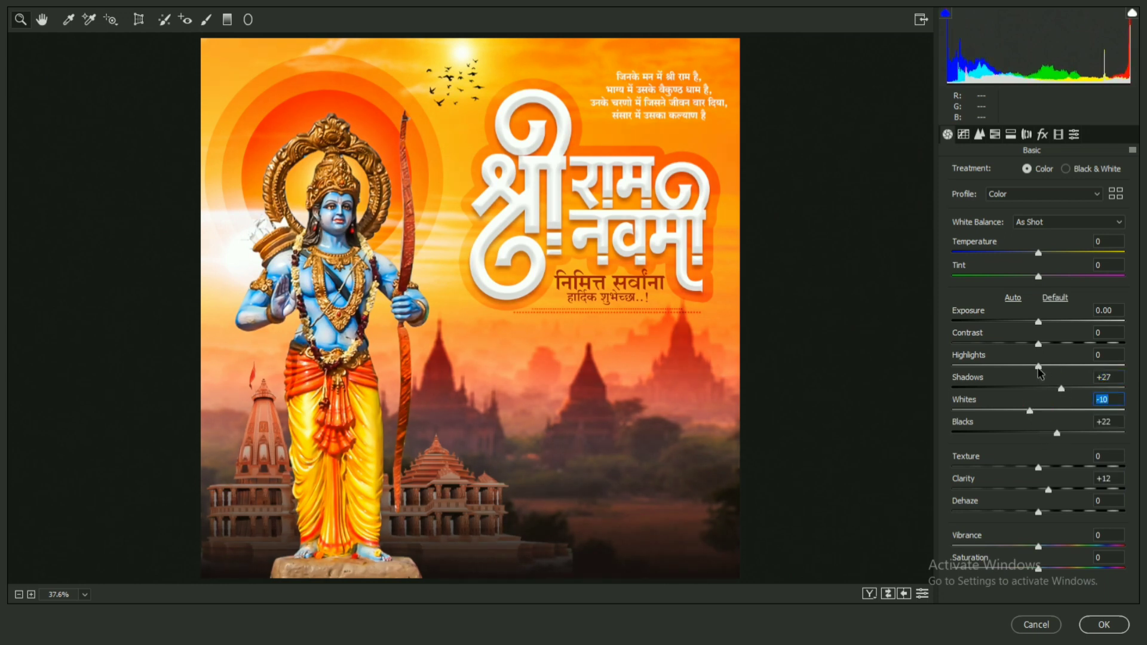
pyautogui.moveTo(1039, 344); pyautogui.dragTo(1041, 323)
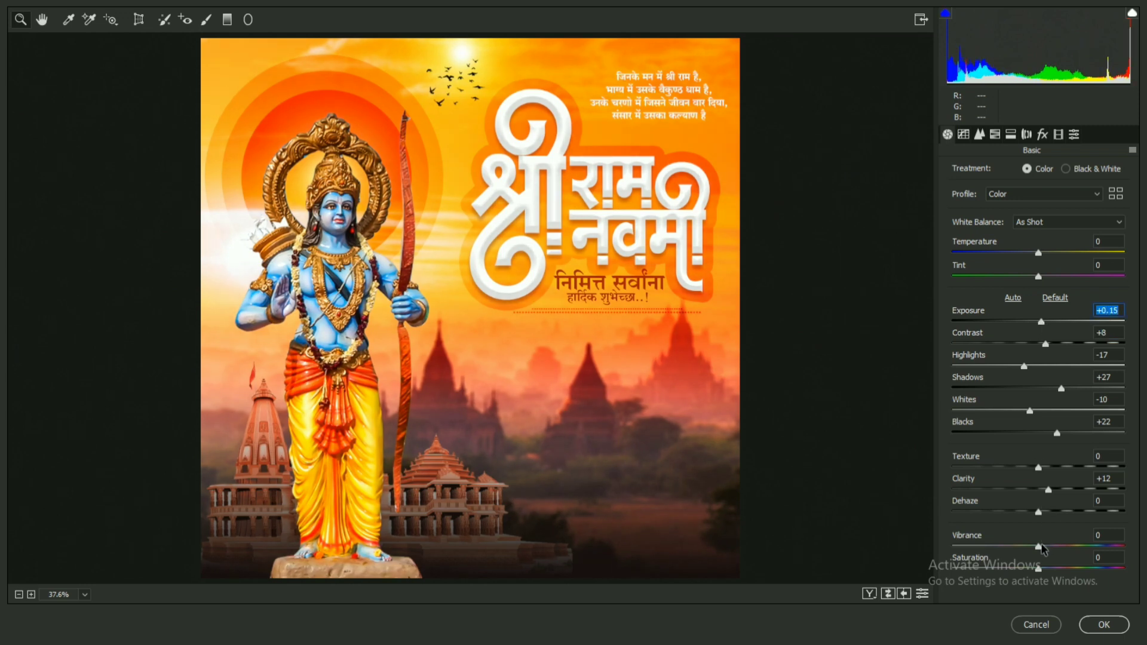
pyautogui.click(995, 134)
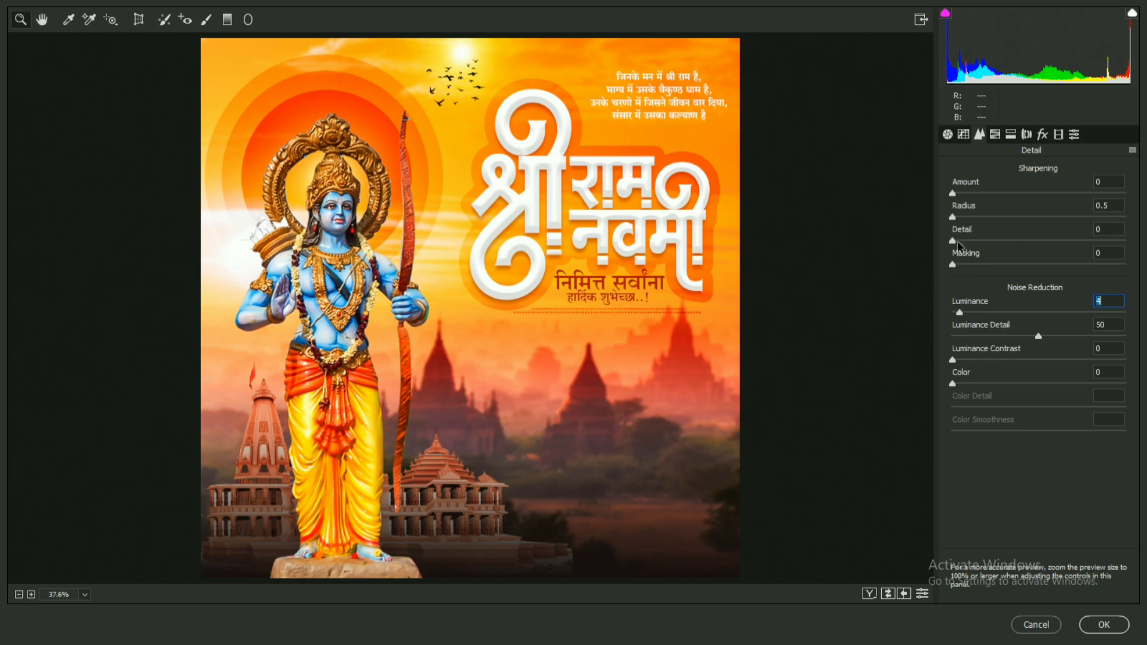
# Darken the tone-curve darks and orange luminance, lighten blues, and apply the grade.
pyautogui.click(963, 135)
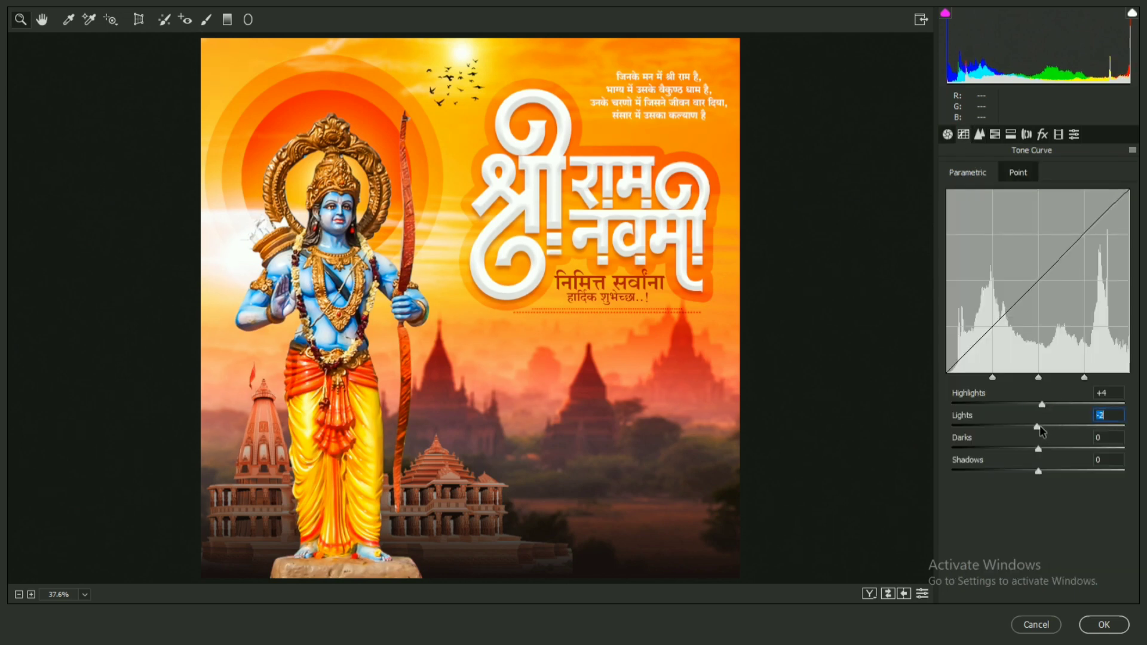
pyautogui.moveTo(1040, 448); pyautogui.dragTo(1036, 449)
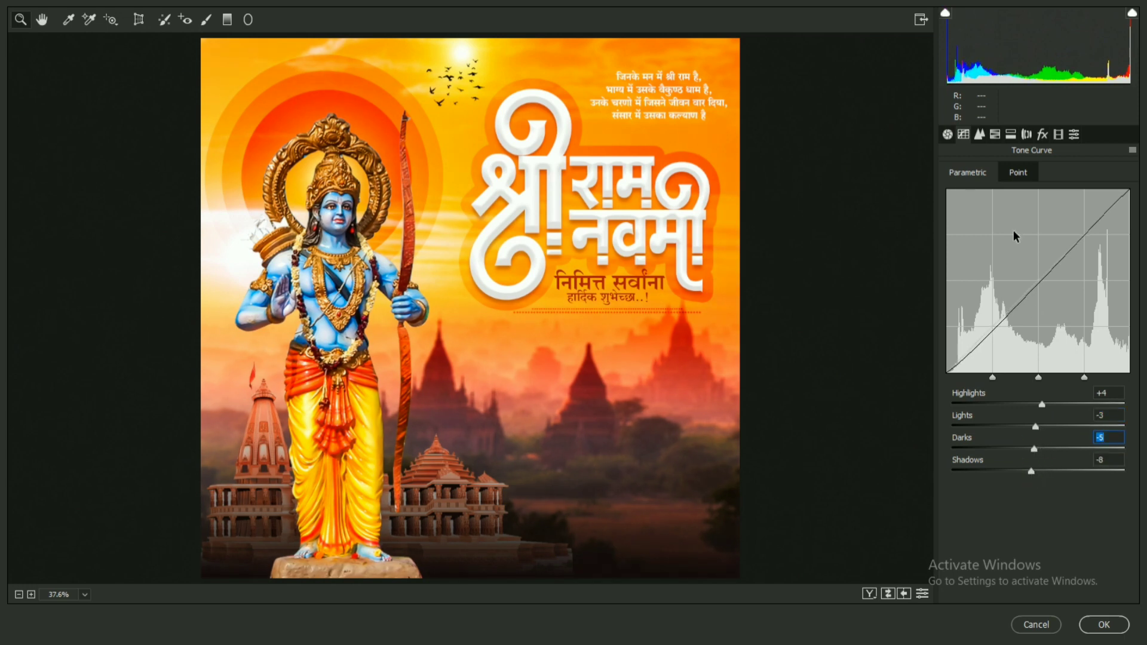
pyautogui.click(1011, 134)
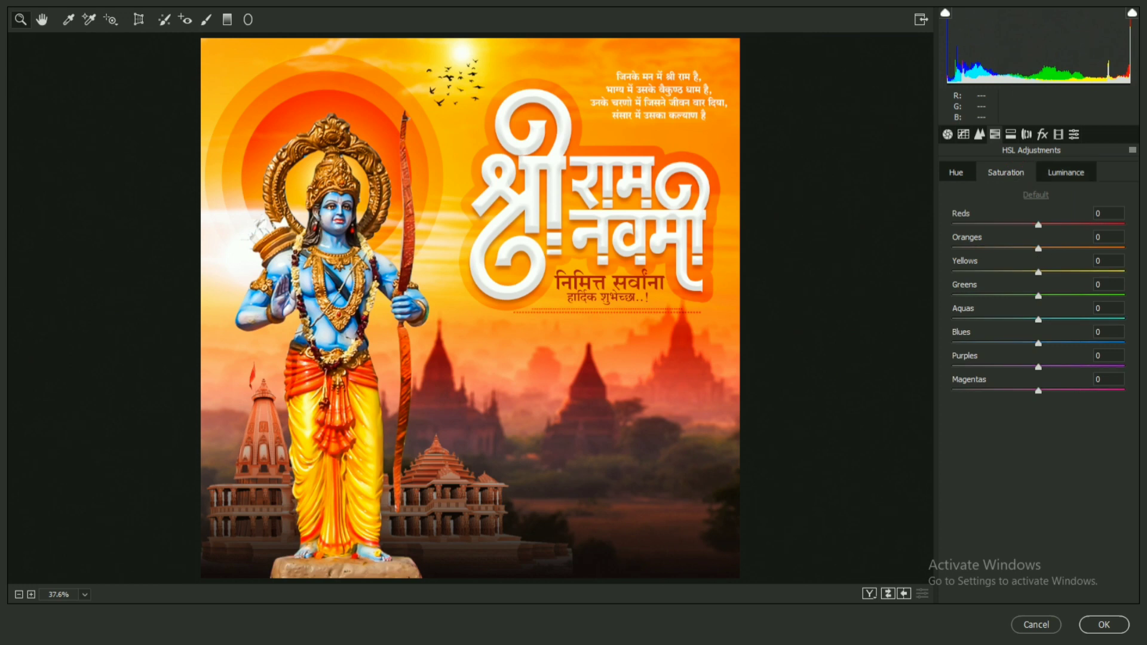
pyautogui.moveTo(1039, 248); pyautogui.dragTo(1028, 248)
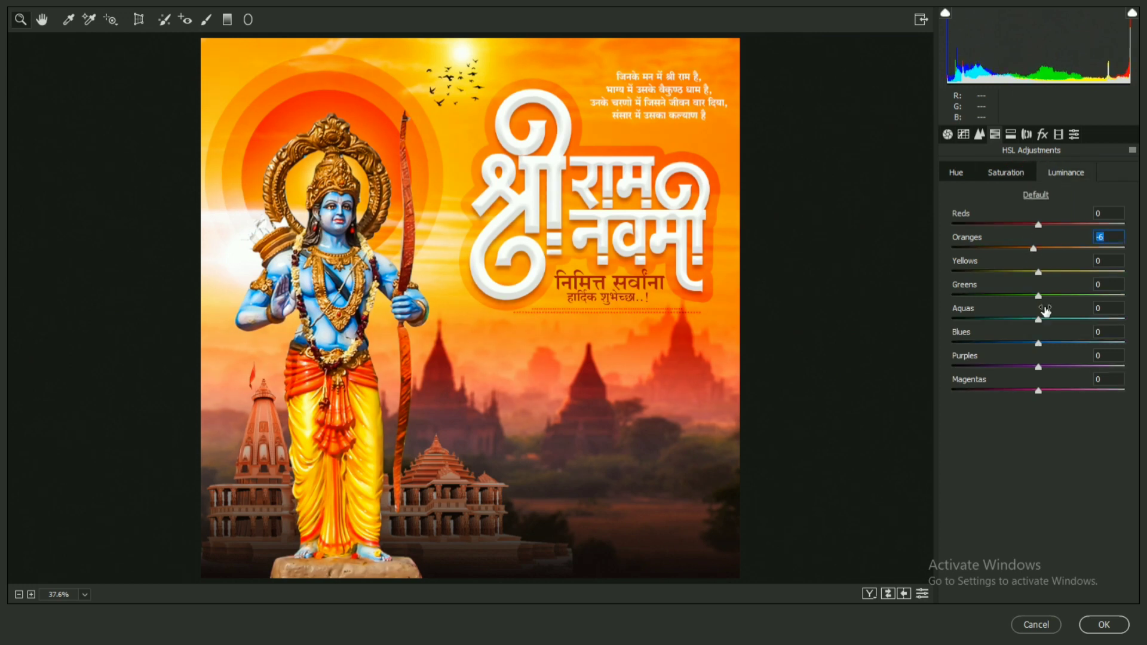
pyautogui.moveTo(1041, 344); pyautogui.dragTo(1043, 343)
pyautogui.click(1104, 624)
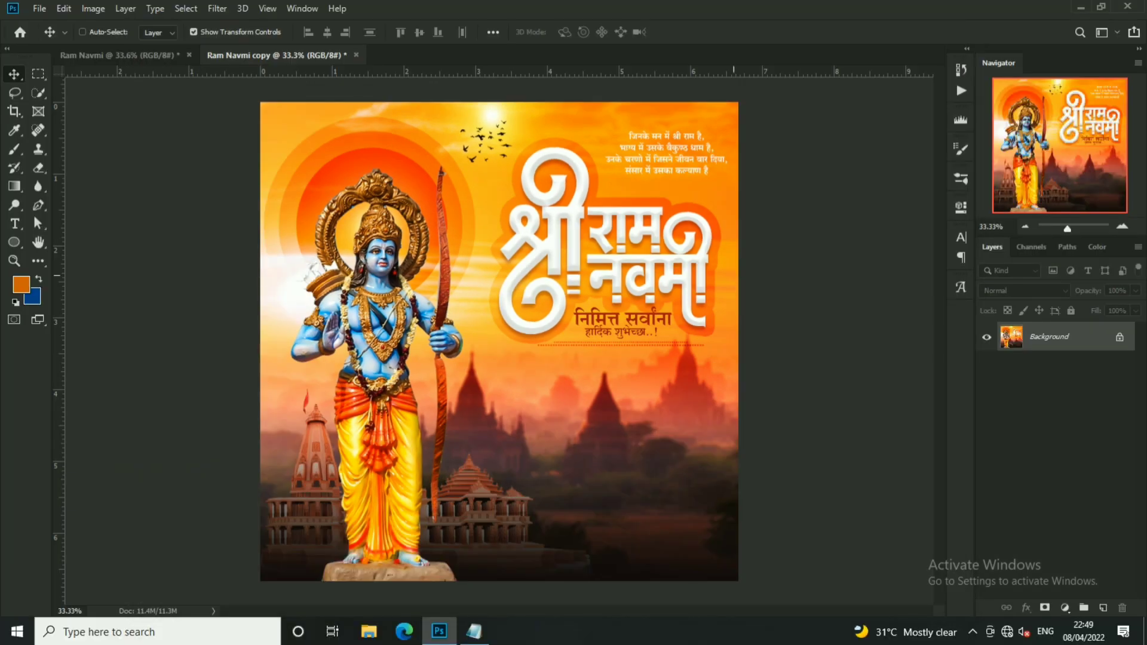